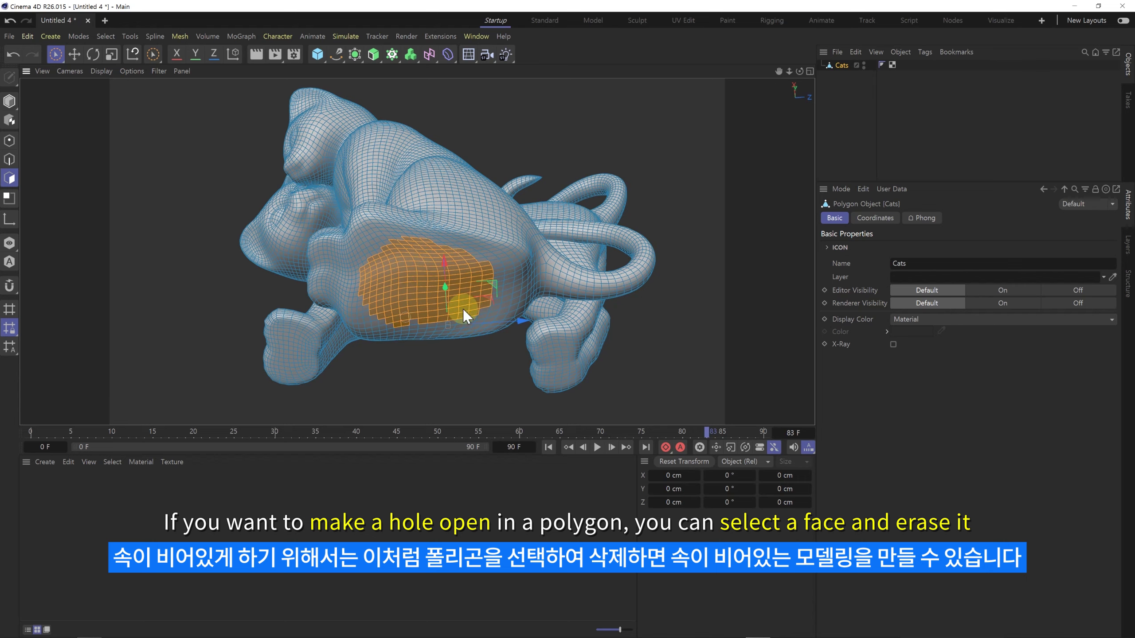
Delete the selected polygons on the underside of the Cats model to open a hole in the mesh.
key(Delete)
mouse_move(416, 278)
alt+mouse_down()
mouse_move(357, 307)
mouse_move(450, 286)
mouse_move(494, 355)
mouse_move(413, 271)
alt+mouse_up()
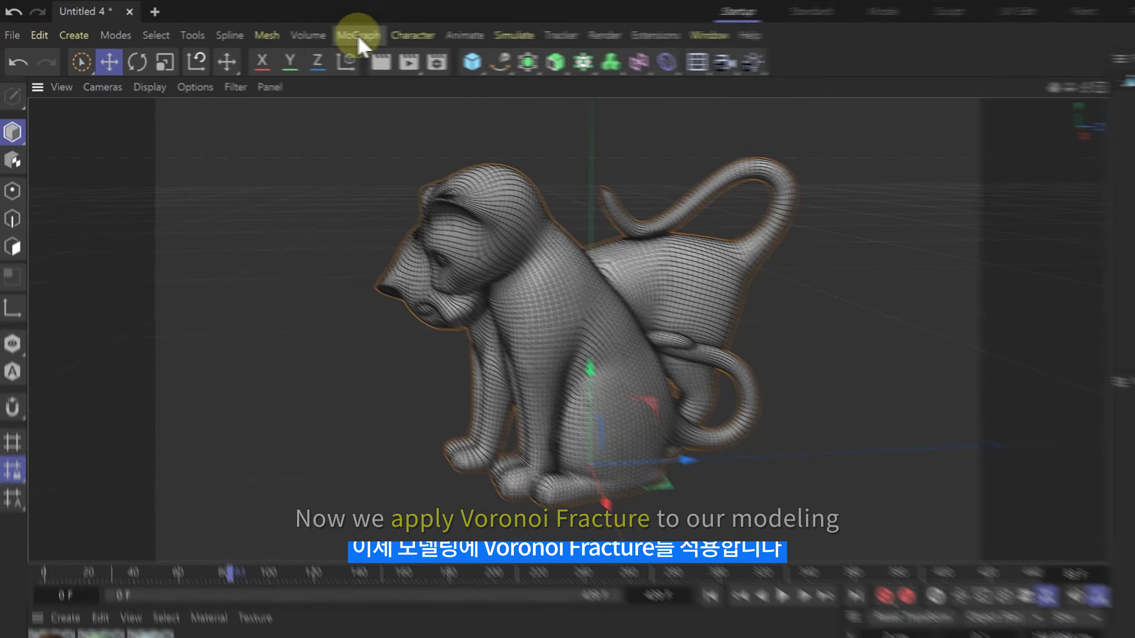
Add a Voronoi Fracture generator and make the Cats object its child.
click(243, 37)
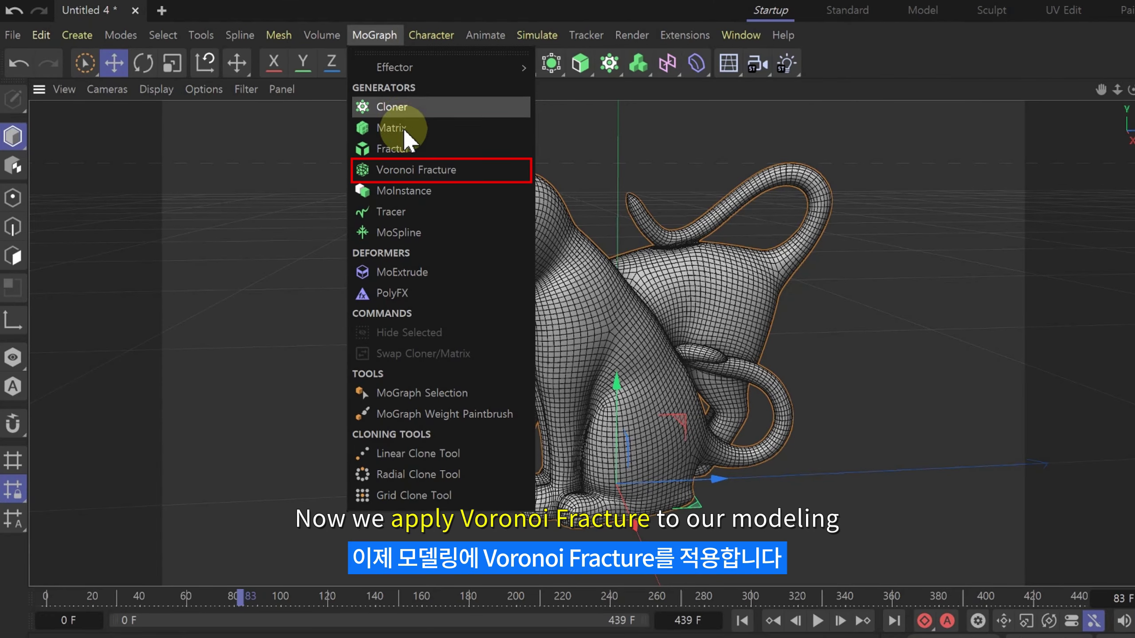
click(427, 171)
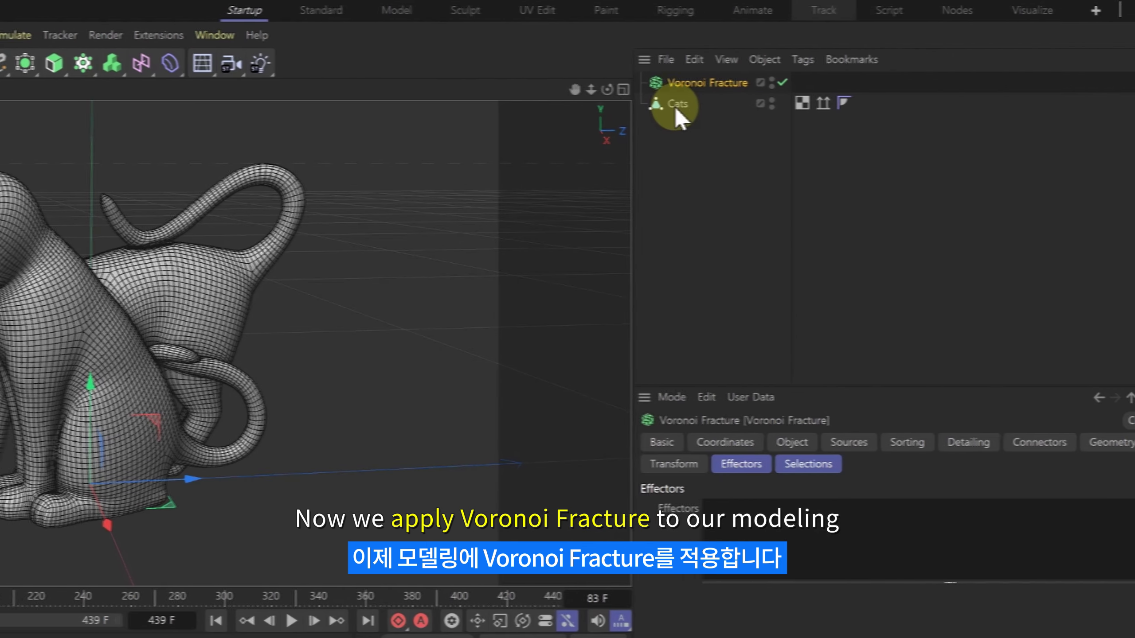
drag(677, 110, 672, 84)
click(685, 130)
click(676, 87)
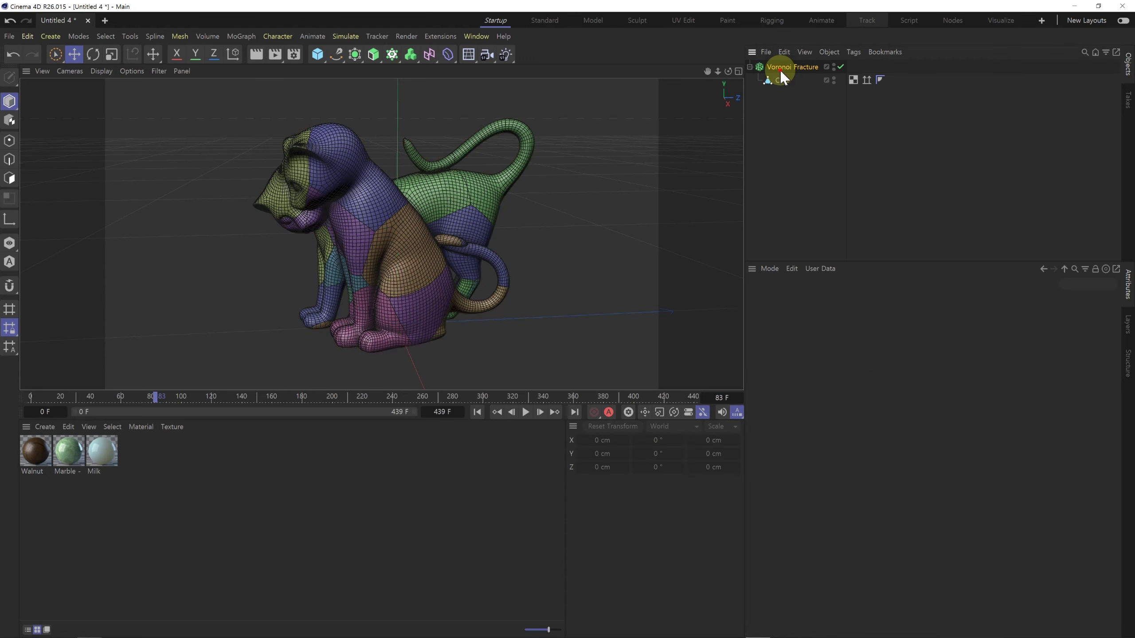
click(773, 68)
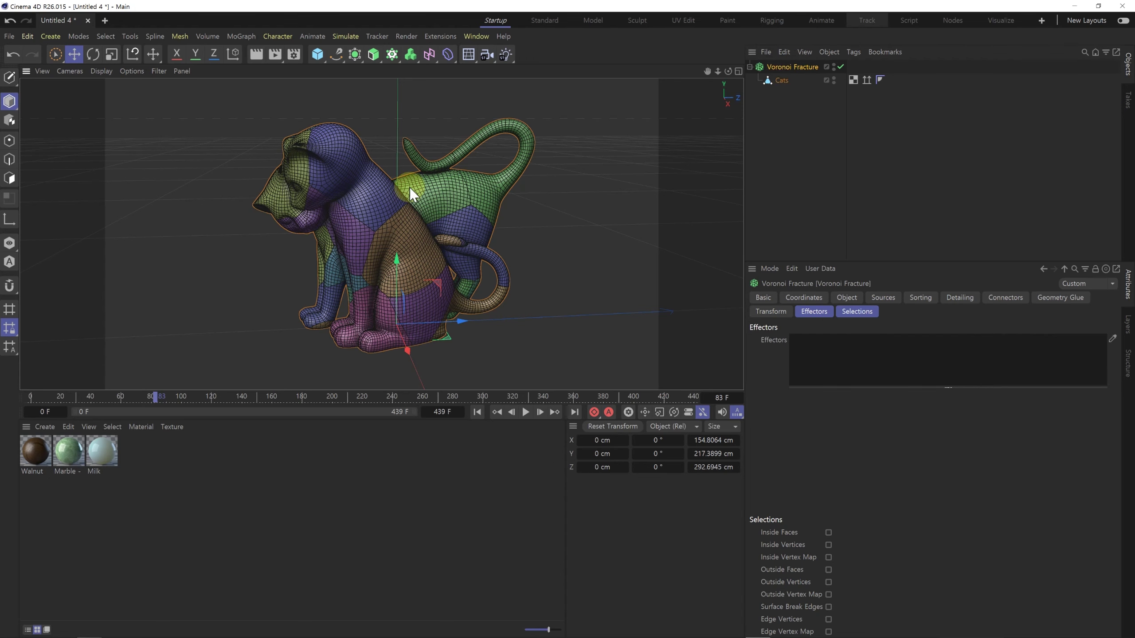
Add a Floor object to the scene beneath the fractured cats.
click(470, 57)
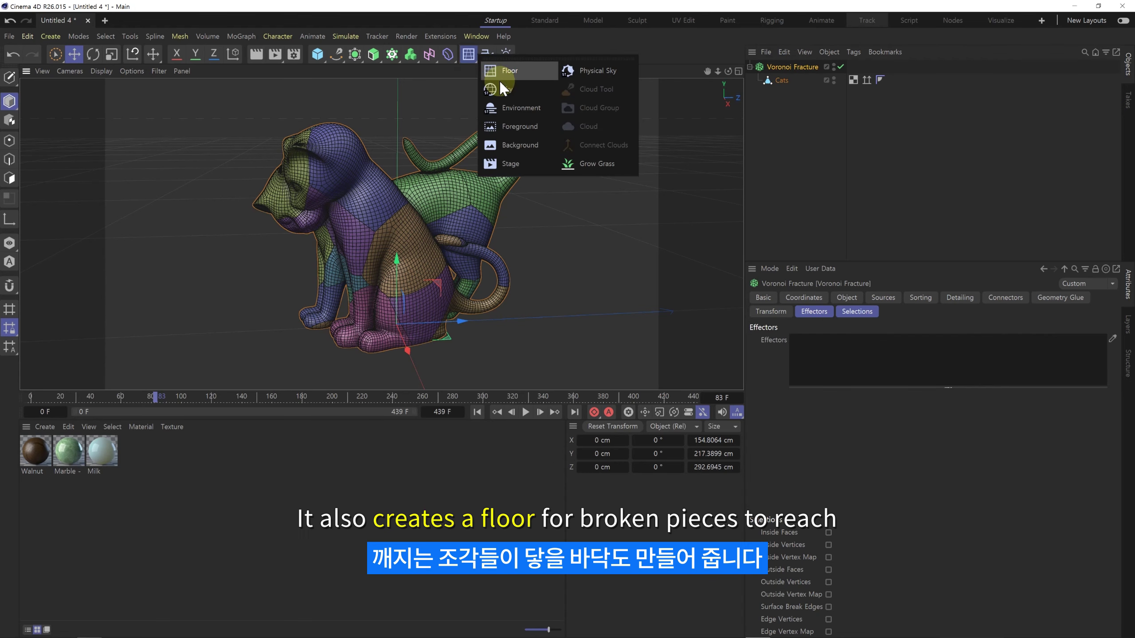
click(508, 72)
alt+drag(424, 254, 410, 240)
click(792, 135)
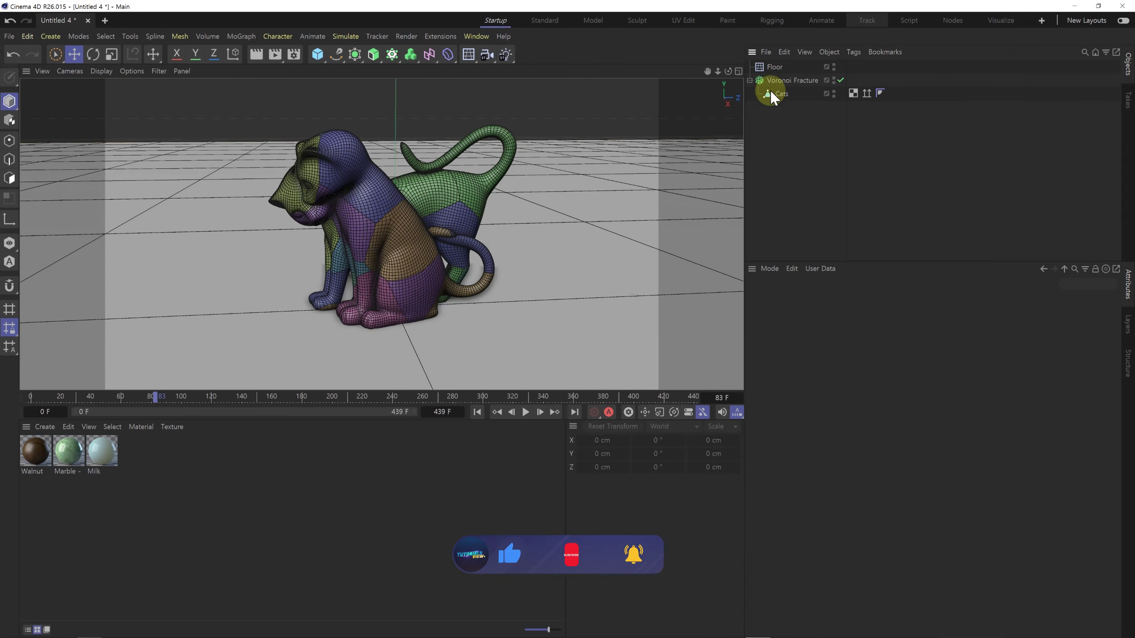
Set the Point Amount of the Voronoi Fracture's Point Generator - Distribution source to 150 and hide its points in the viewport.
click(779, 81)
drag(891, 261, 869, 157)
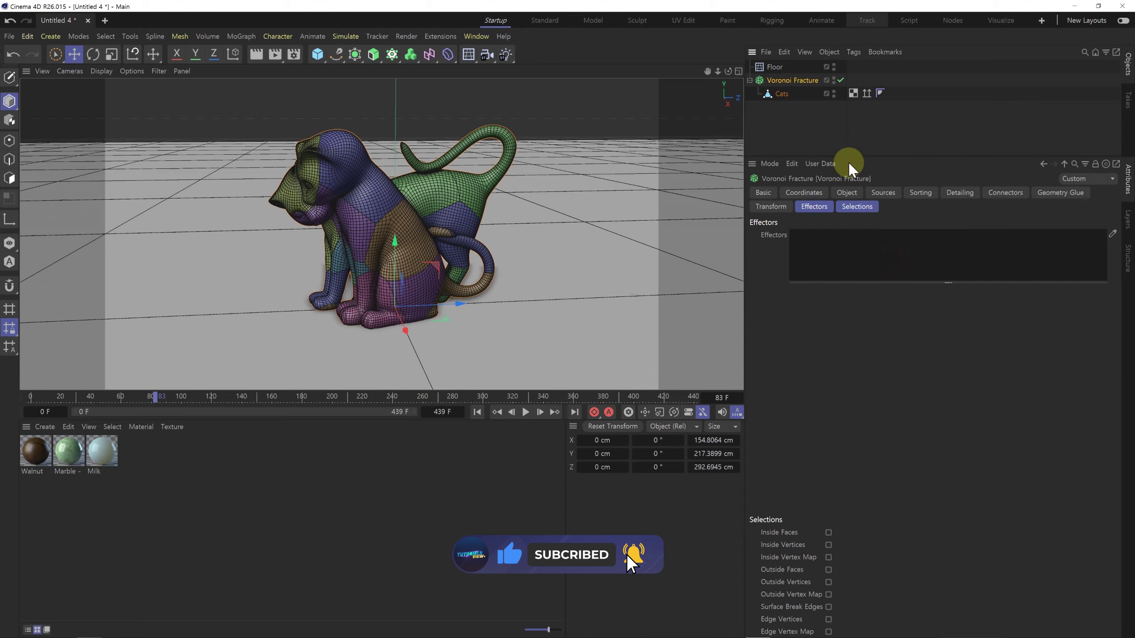
drag(742, 182, 666, 182)
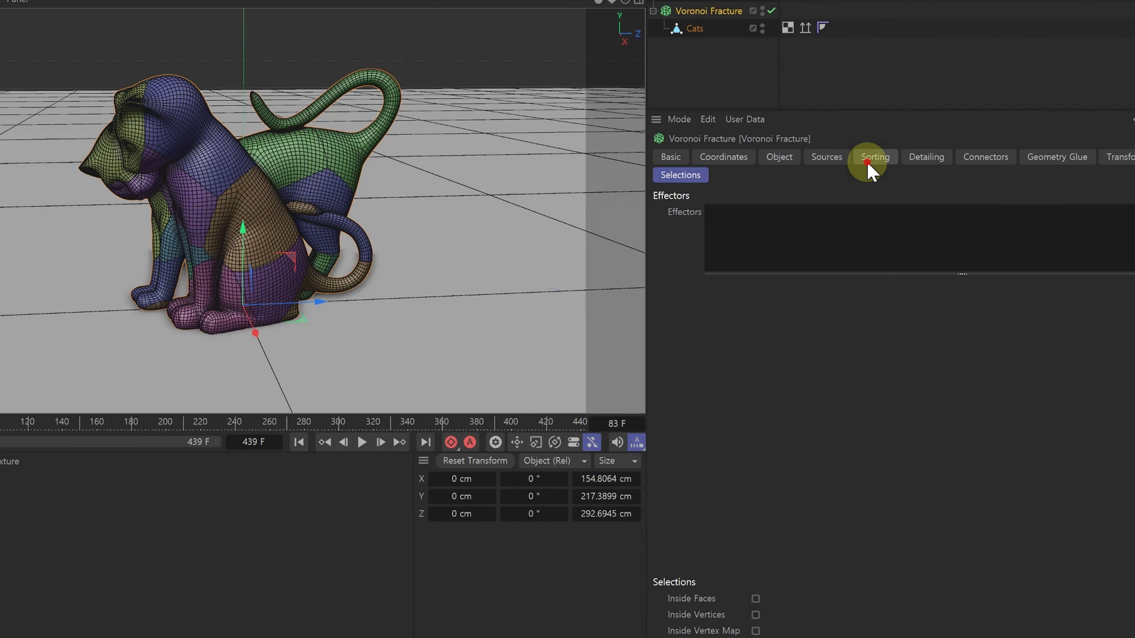
click(836, 194)
click(831, 161)
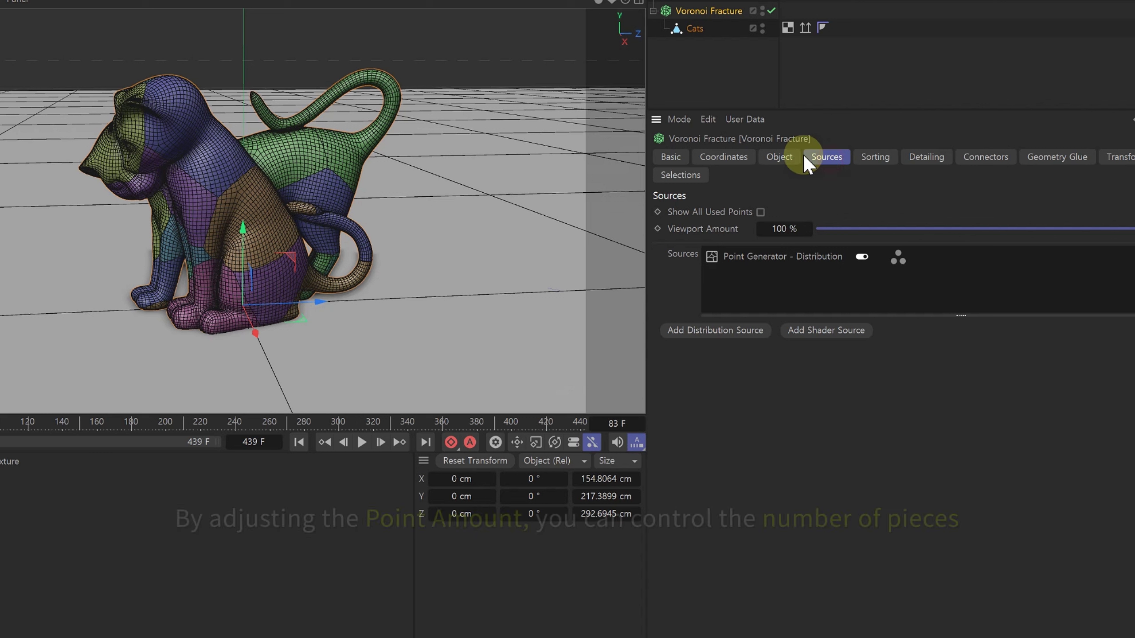
click(786, 256)
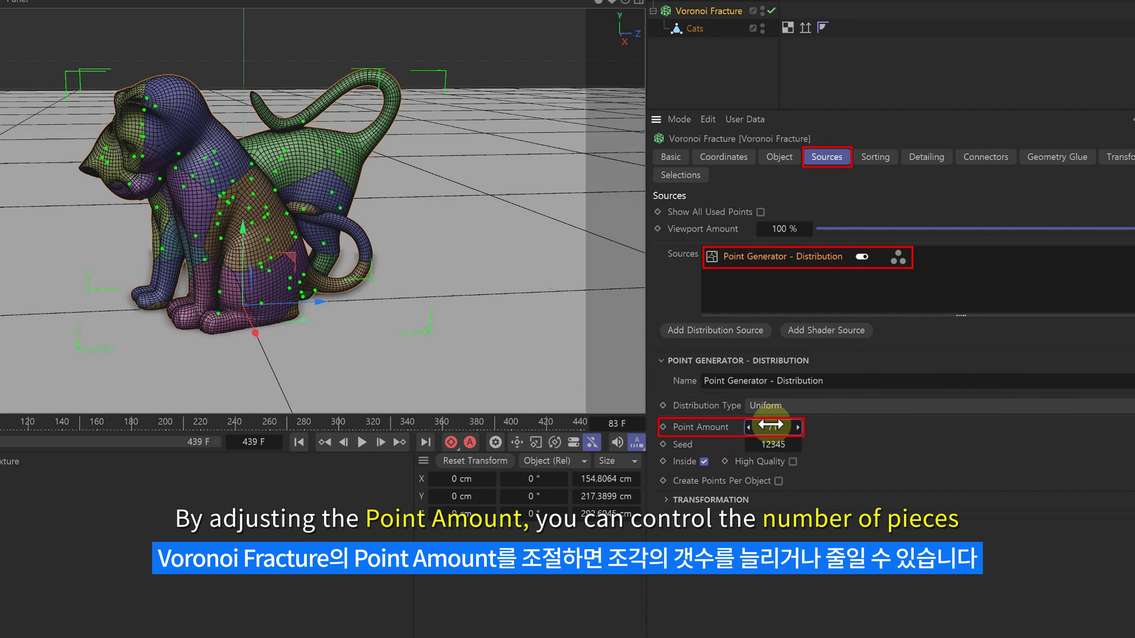
drag(746, 428, 747, 429)
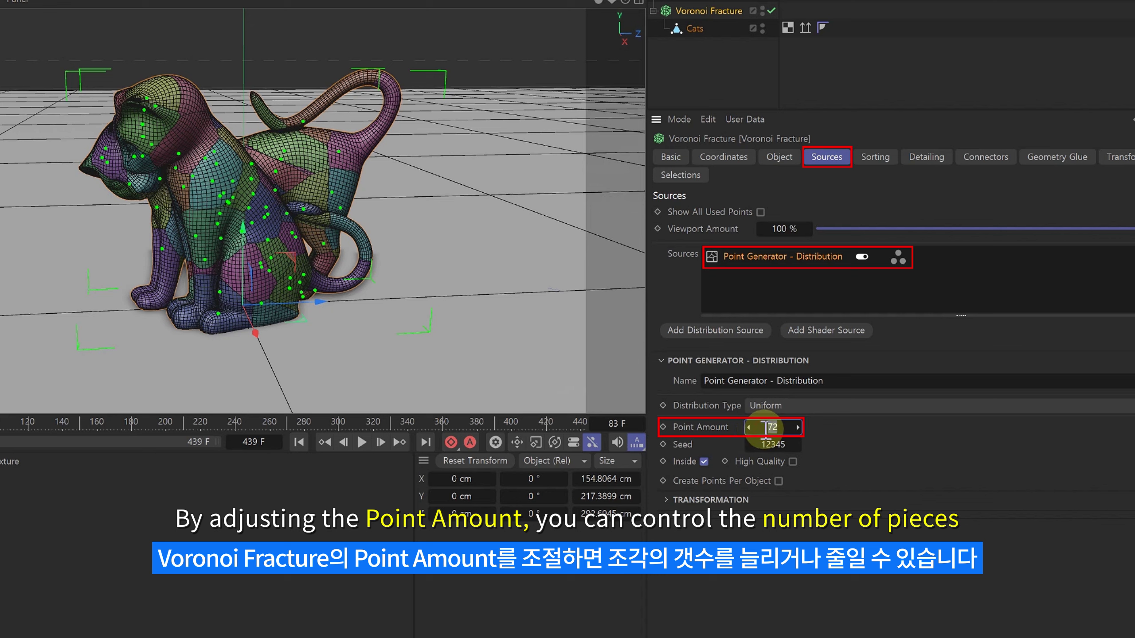
text(0)
key(Return)
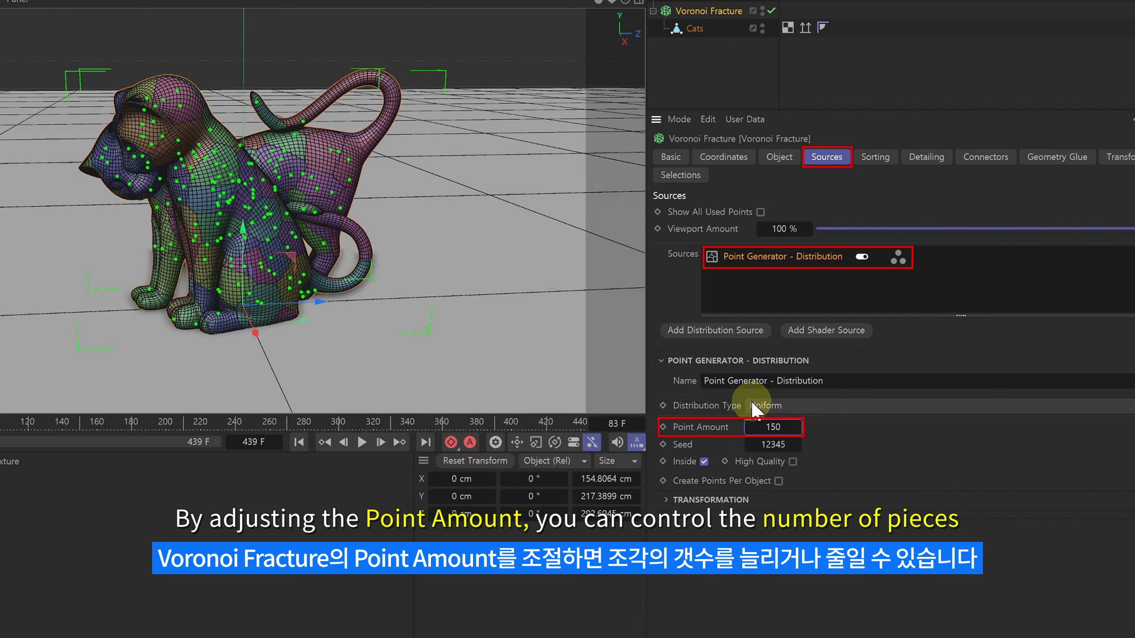
click(897, 258)
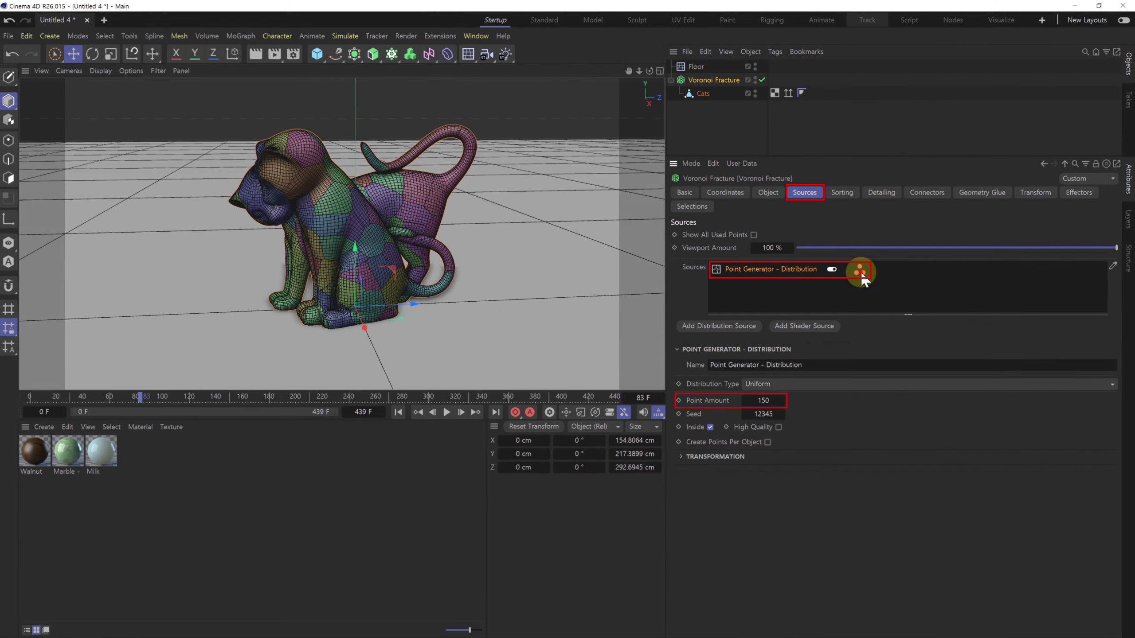
click(860, 273)
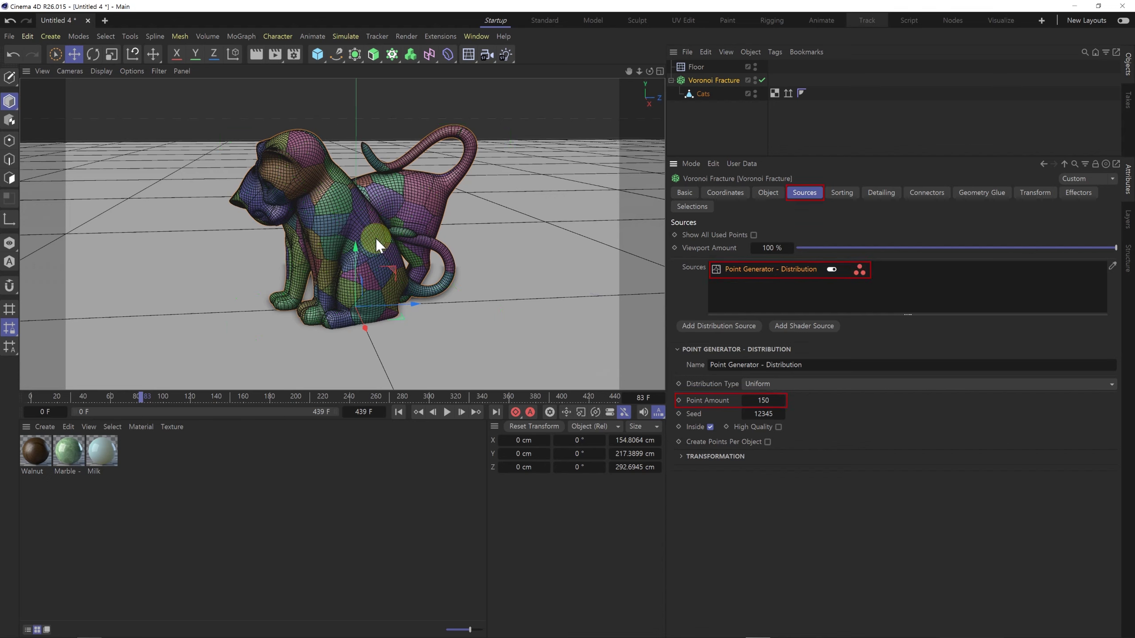
alt+drag(374, 232, 384, 219)
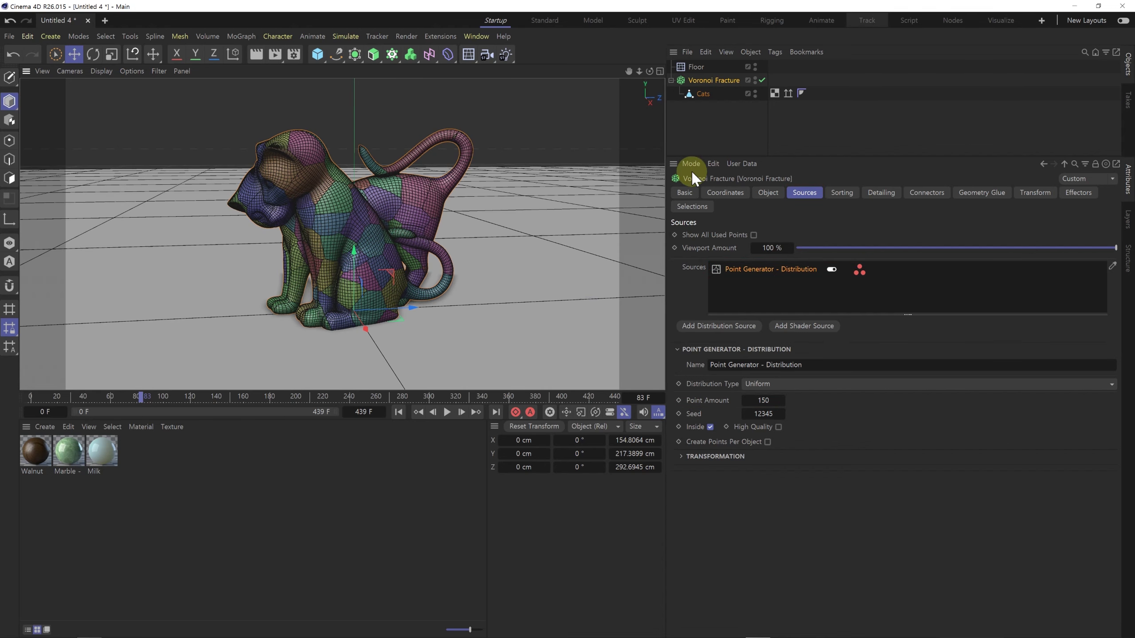
Add a Rigid Body Bullet tag to the Voronoi Fracture object.
click(722, 136)
click(714, 81)
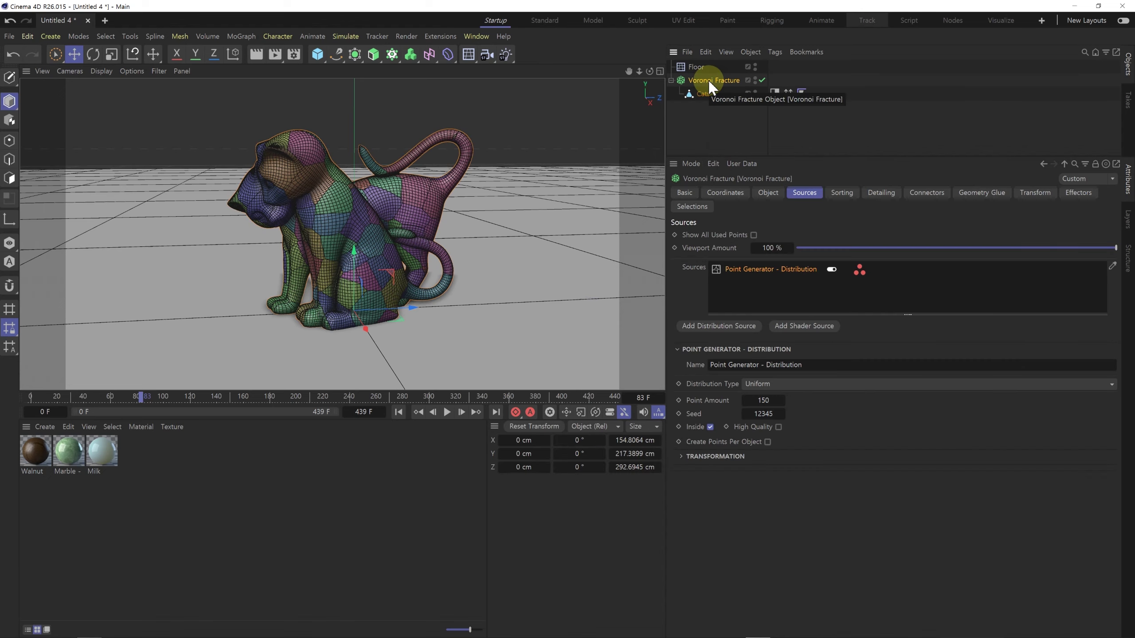
right_click(710, 85)
mouse_move(730, 122)
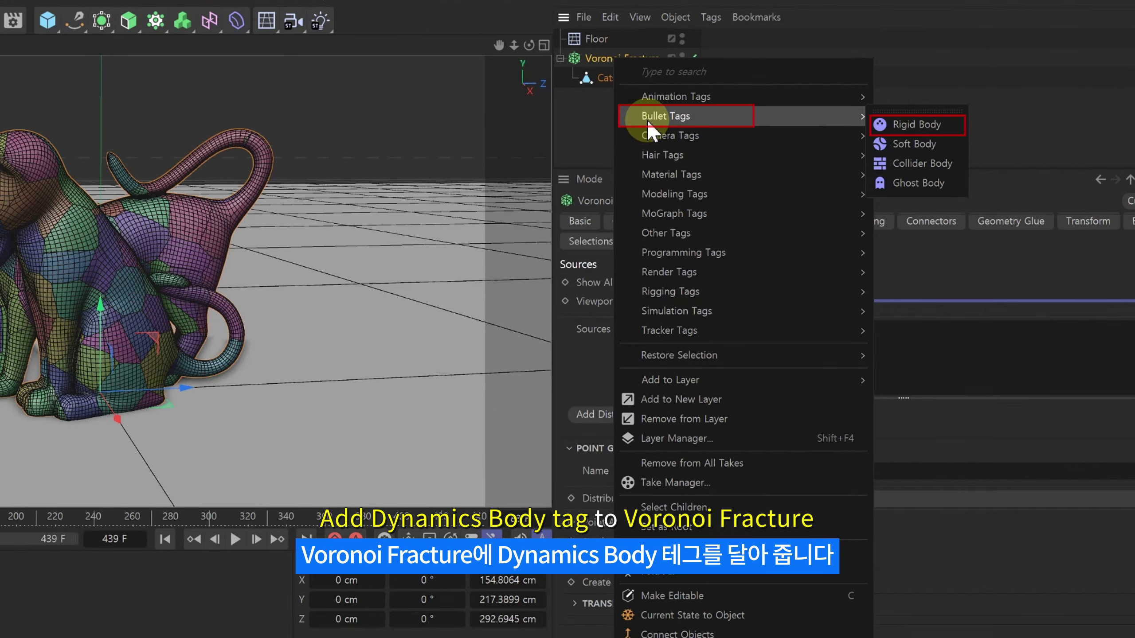
click(922, 124)
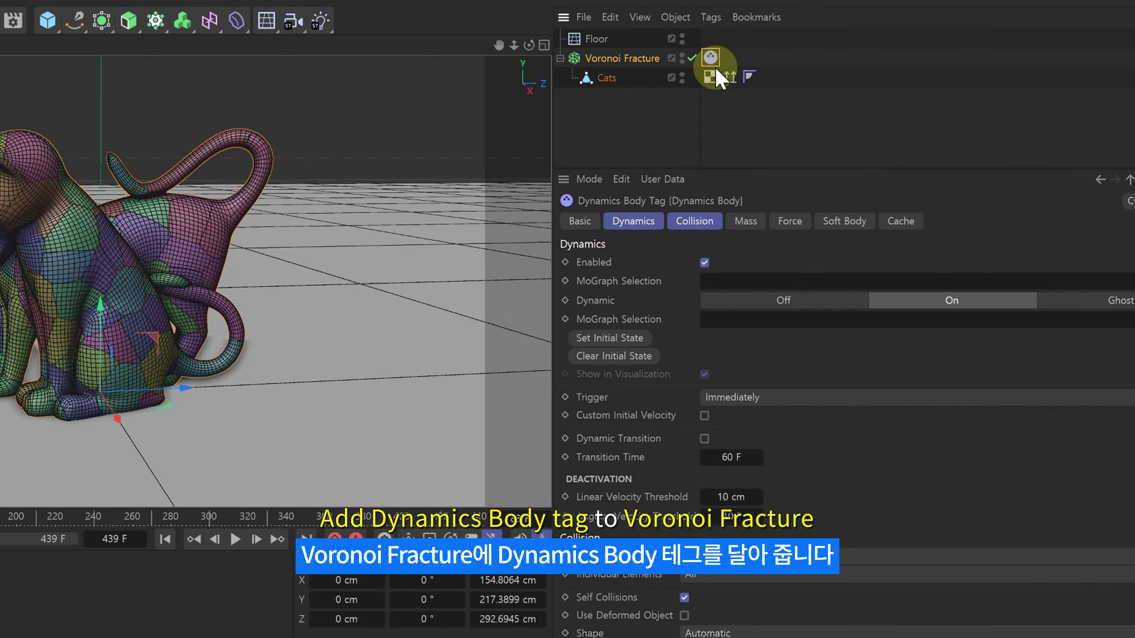
Add a Collider Body Bullet tag to the Floor object.
click(593, 39)
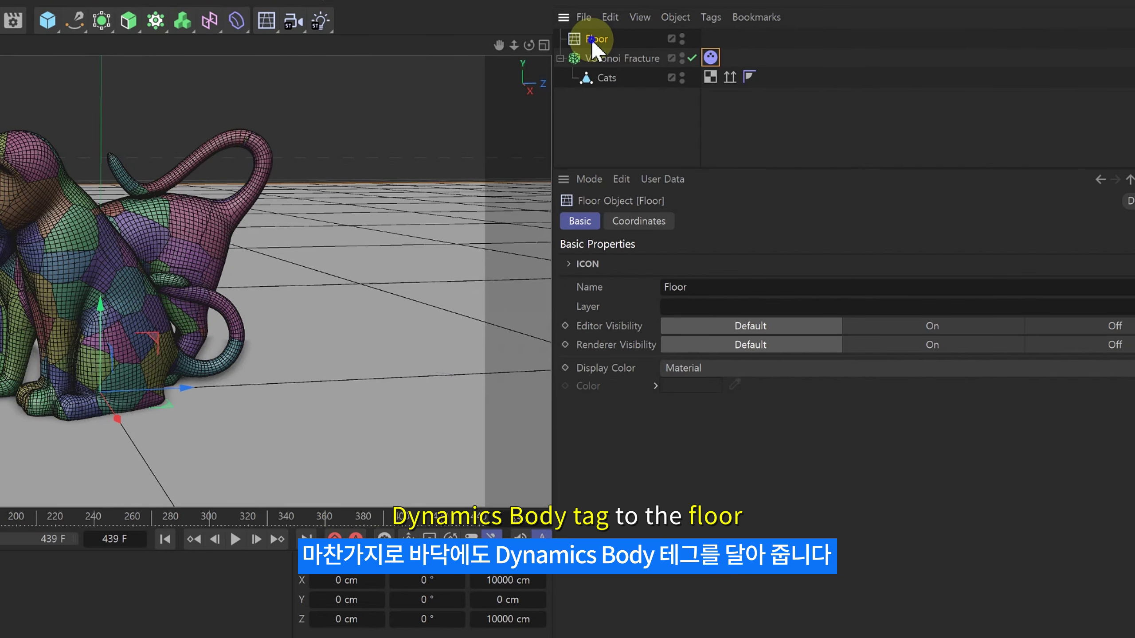
right_click(593, 40)
mouse_move(633, 99)
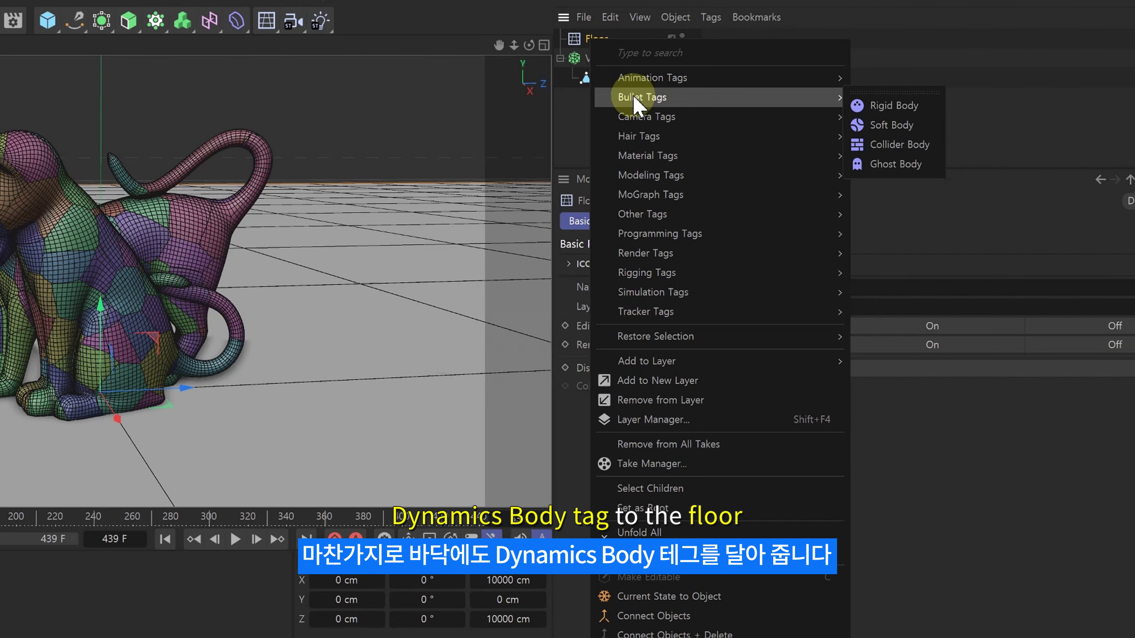
click(882, 110)
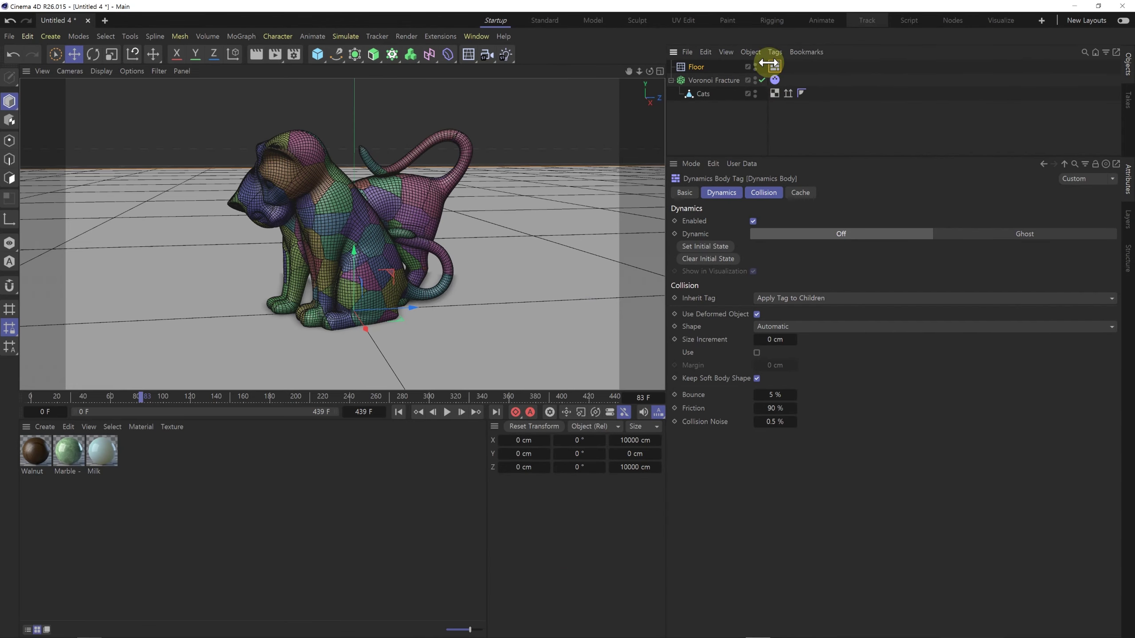
Play the simulation from the first frame to check how the fractured cats break on the floor, then rewind to frame 0.
click(398, 412)
click(447, 412)
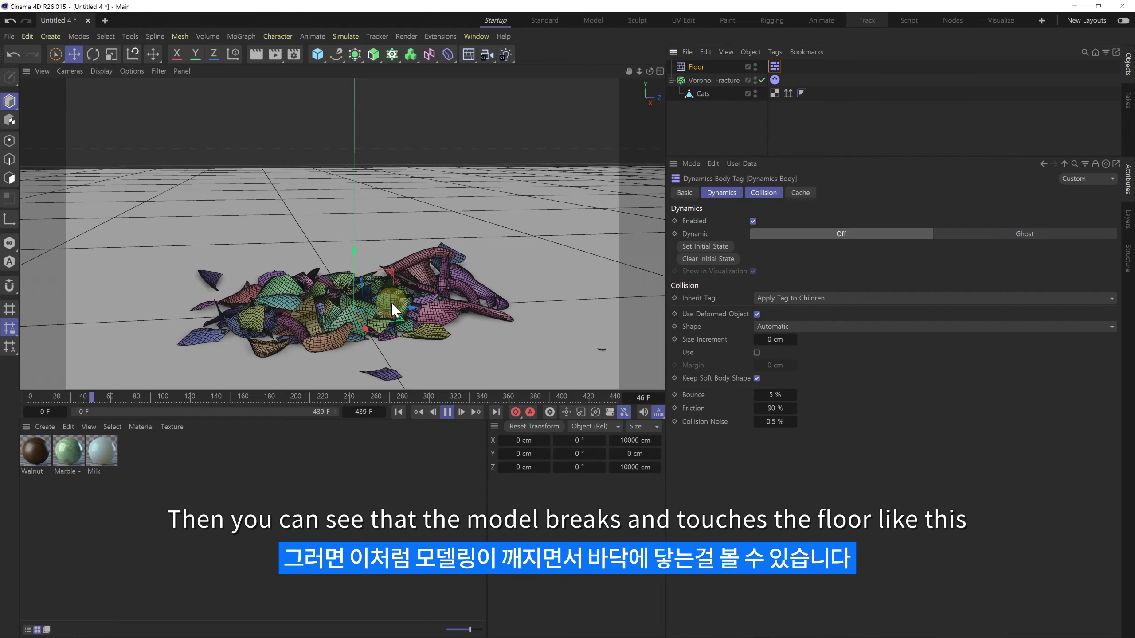
click(398, 411)
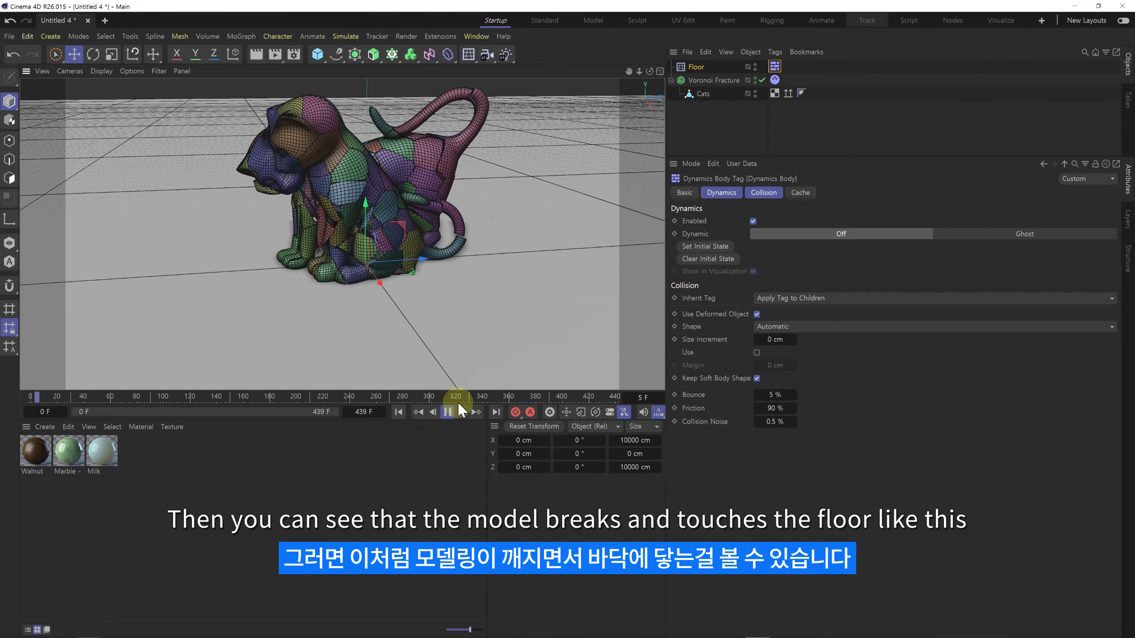
click(398, 411)
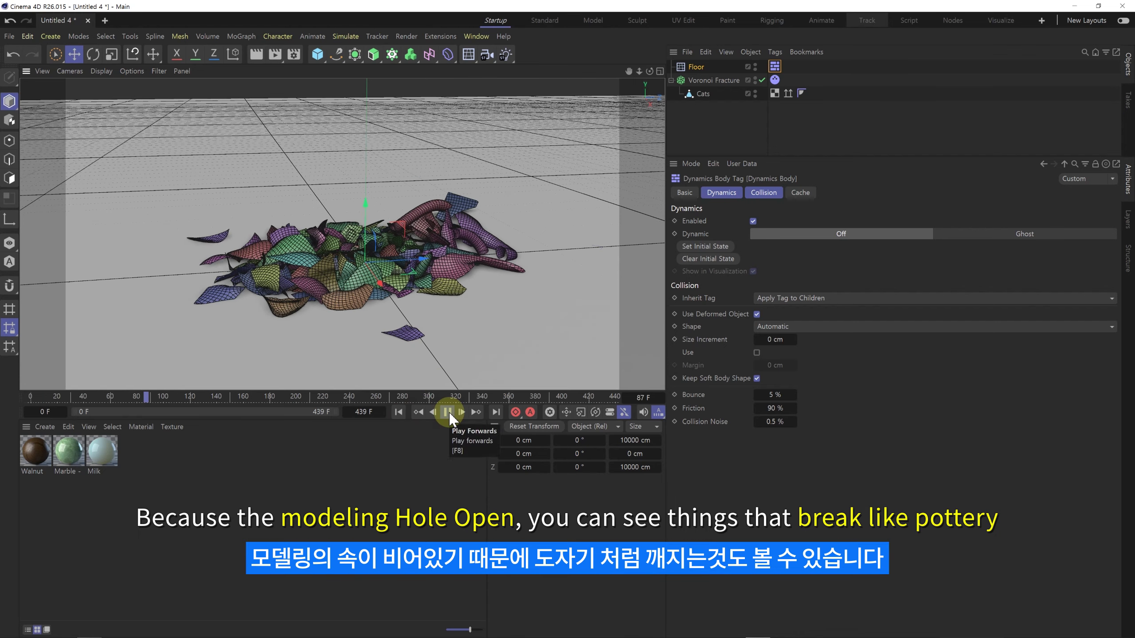
click(404, 412)
click(400, 412)
Add a MoGraph Selection tag to the Voronoi Fracture object.
alt+middle_drag(366, 256, 357, 298)
scroll(360, 259, up, 1)
alt+drag(360, 259, 349, 255)
click(704, 133)
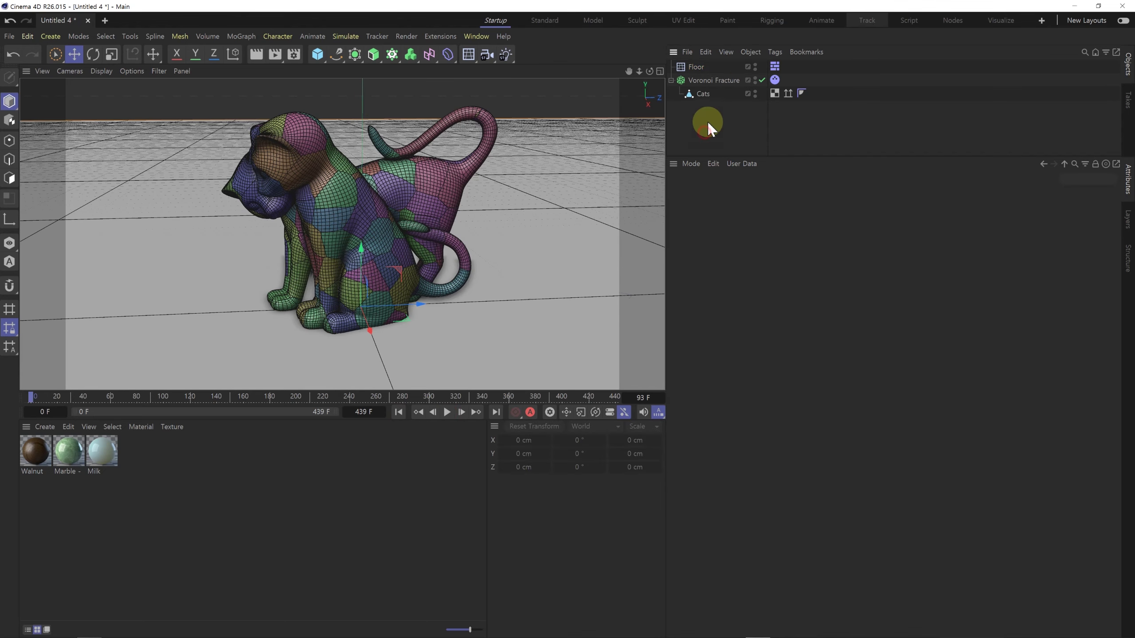
click(710, 81)
right_click(701, 80)
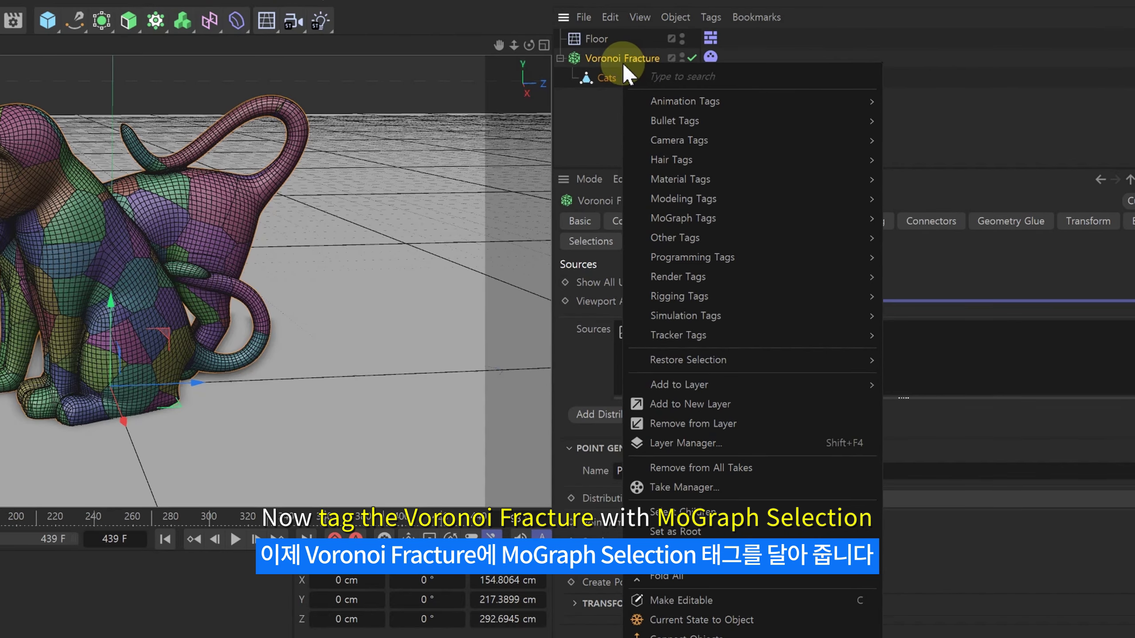
mouse_move(751, 198)
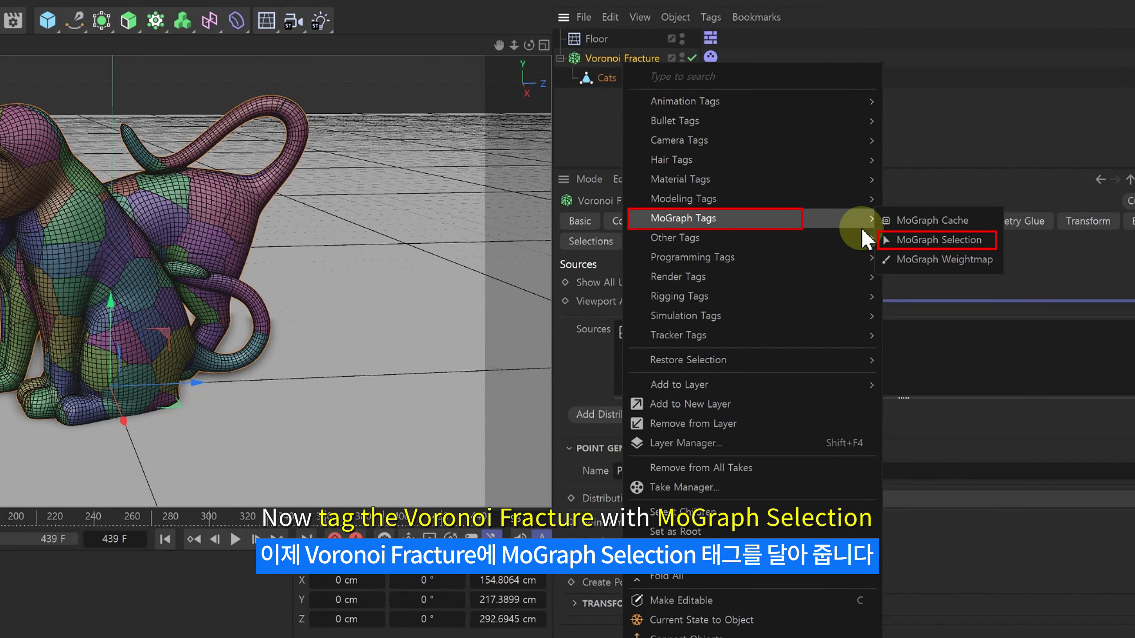
click(926, 241)
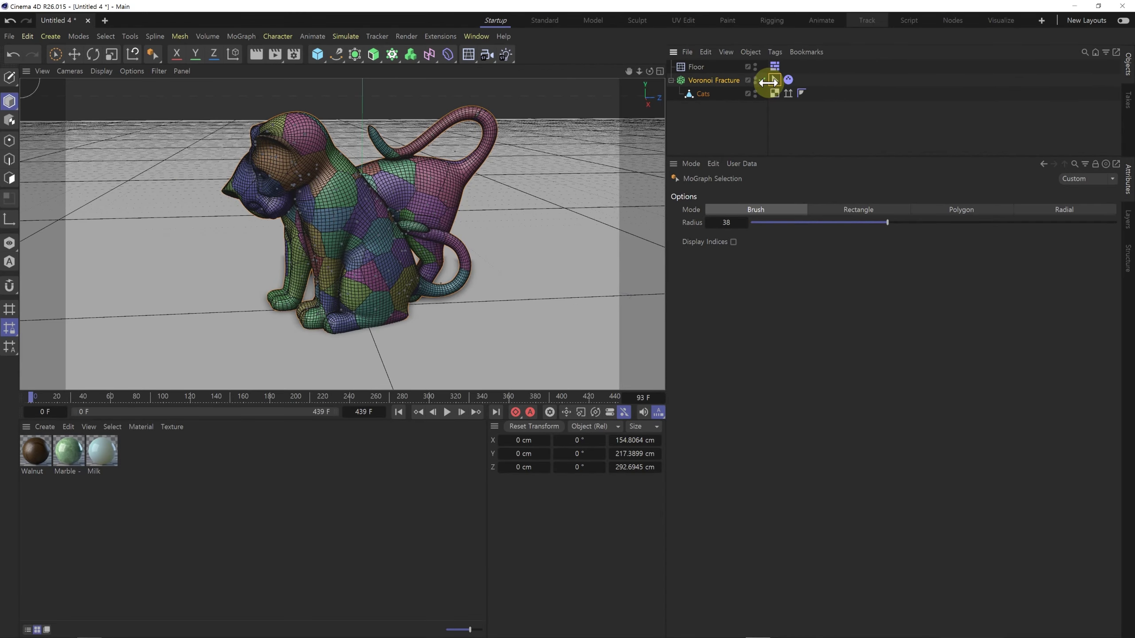
Link the MoGraph Selection tag to the MoGraph Selection setting under Dynamic in the fracture's Dynamics Body tag.
click(773, 82)
click(788, 81)
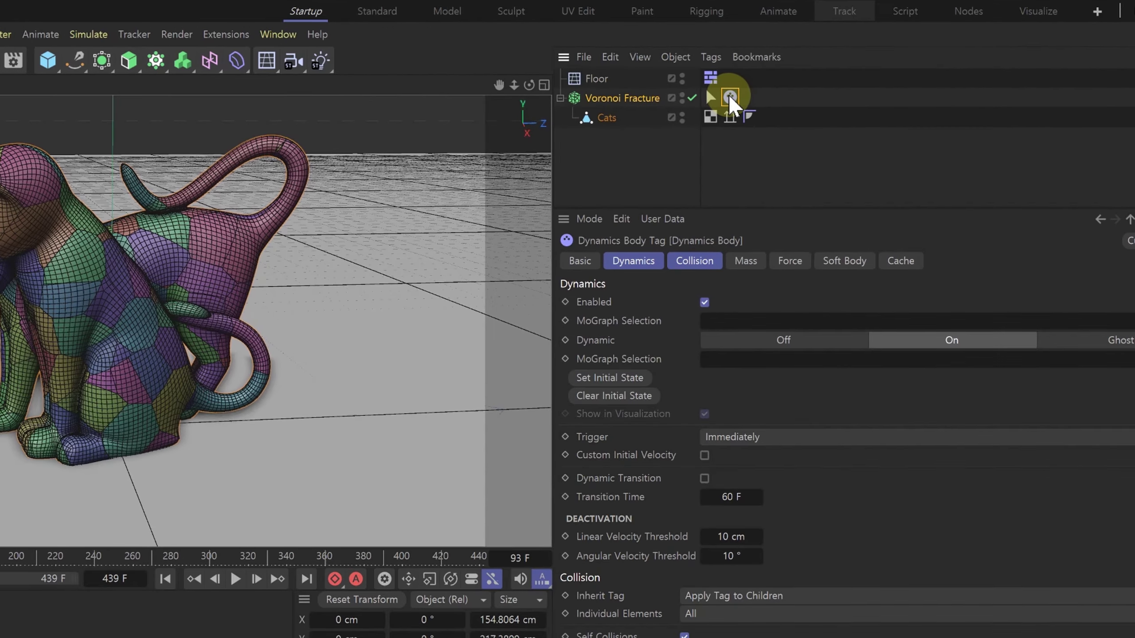
drag(713, 101, 733, 361)
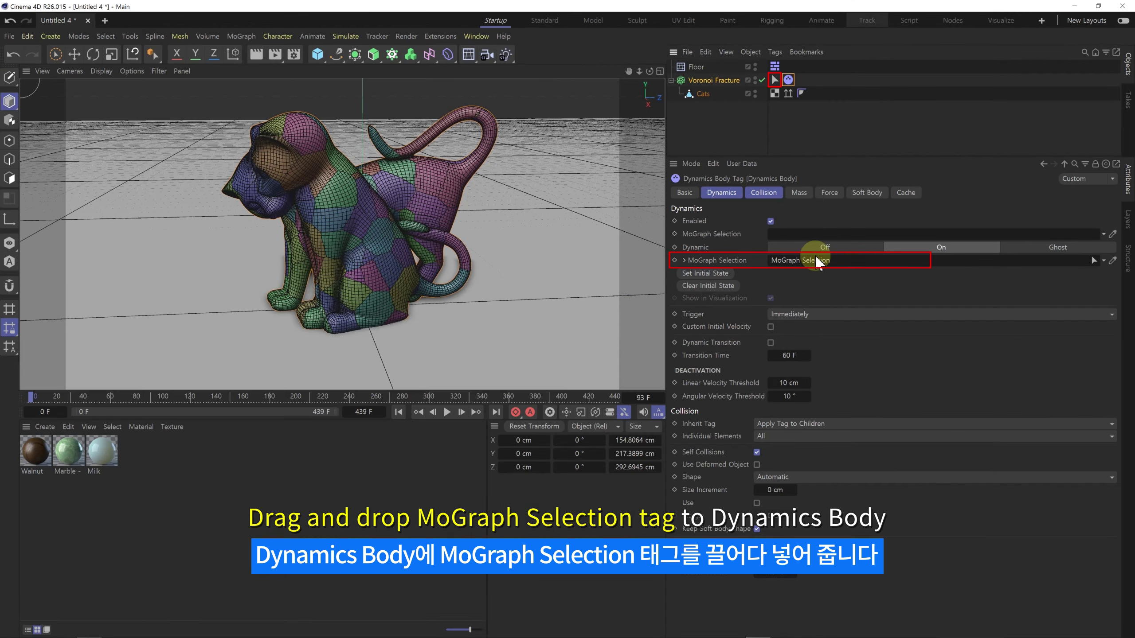
Play the simulation to check how the fractured cats behave with the MoGraph Selection linked.
click(448, 416)
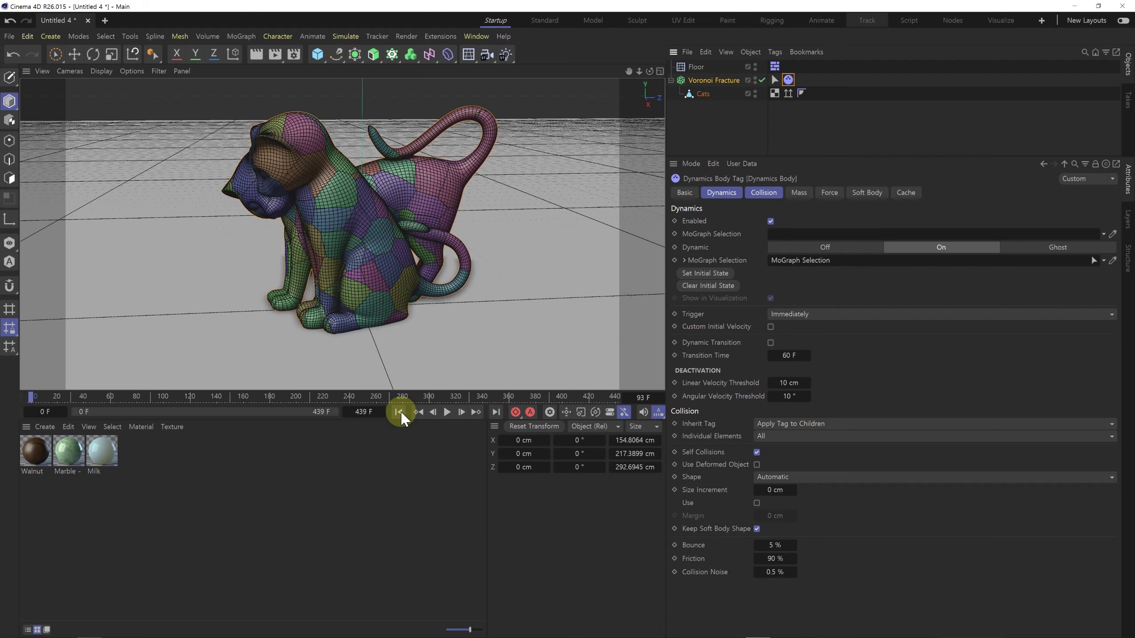
alt+drag(427, 284, 418, 314)
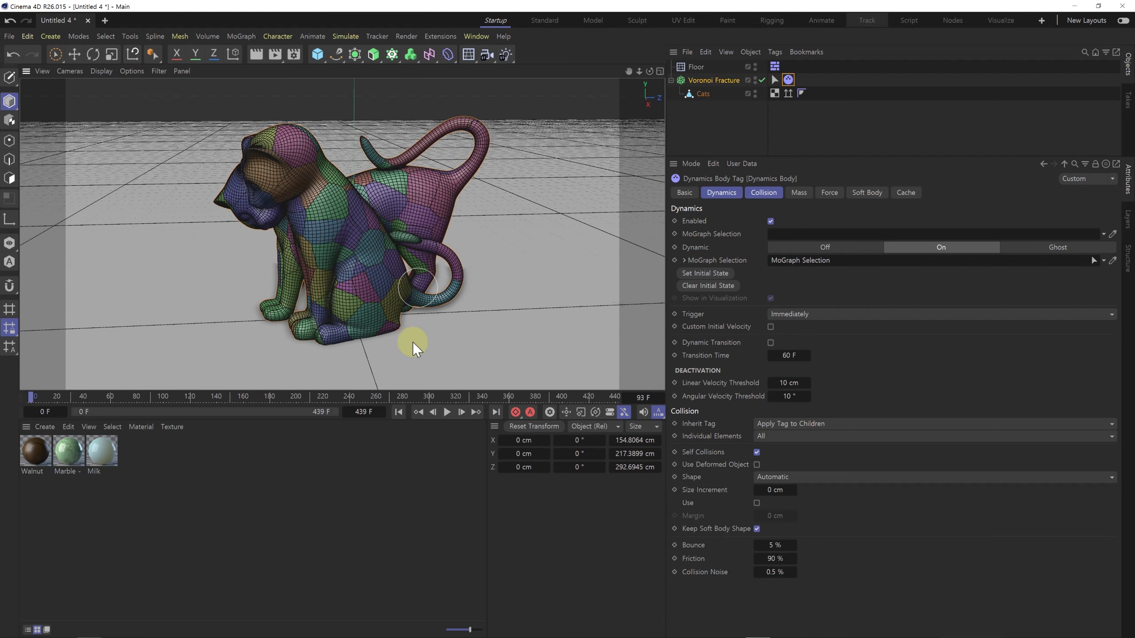
click(448, 413)
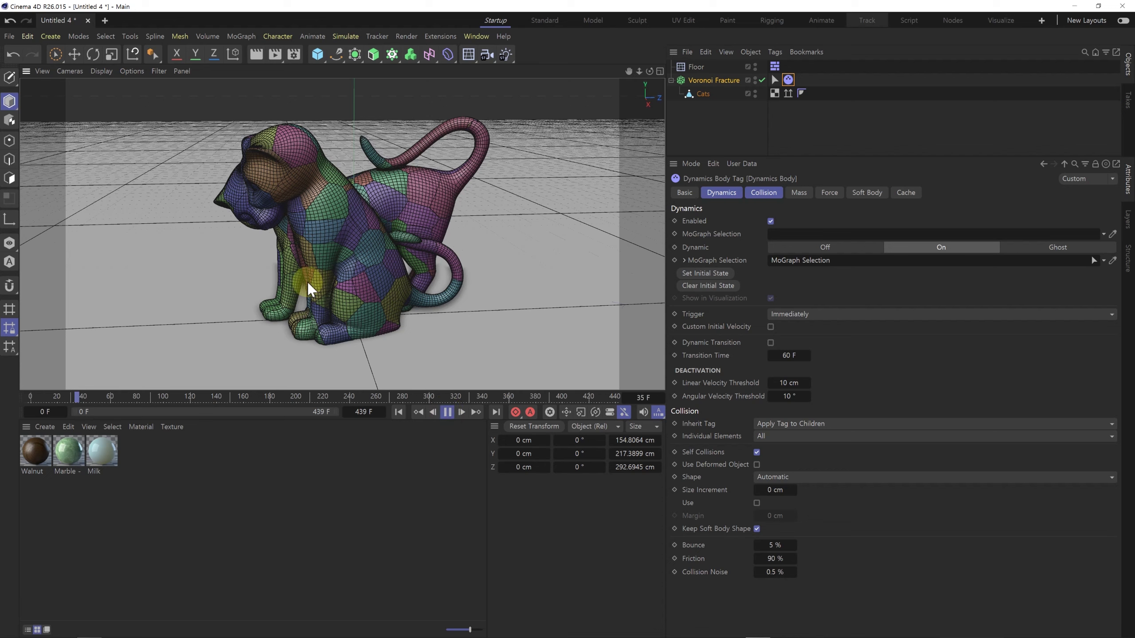
click(448, 413)
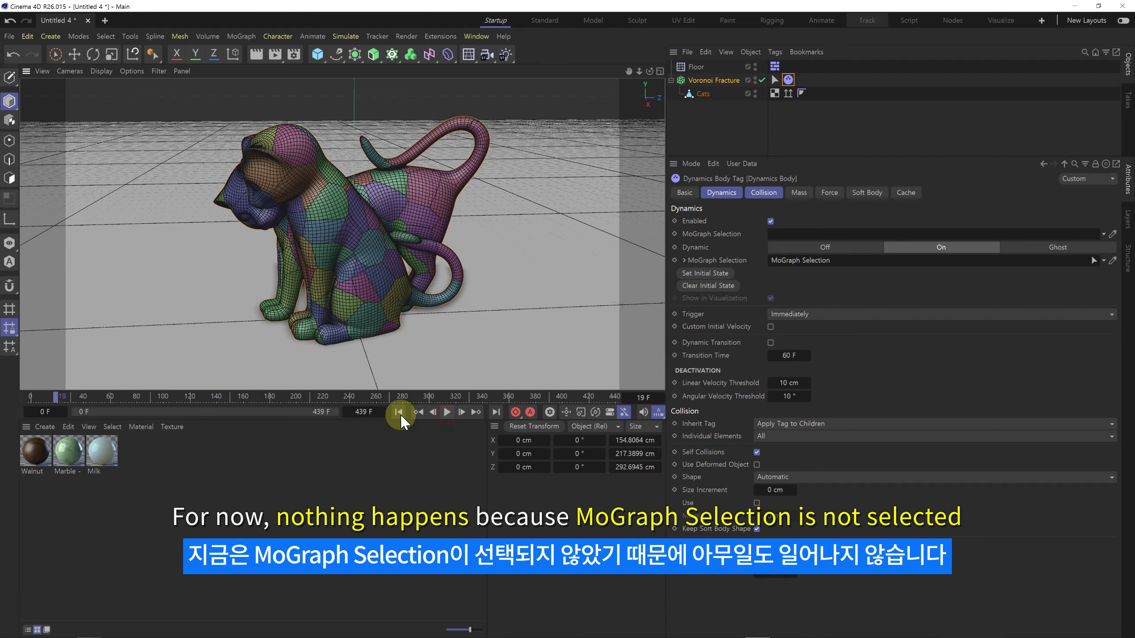
Replay the simulation briefly with no pieces chosen in the MoGraph Selection, and return to frame 0.
click(448, 413)
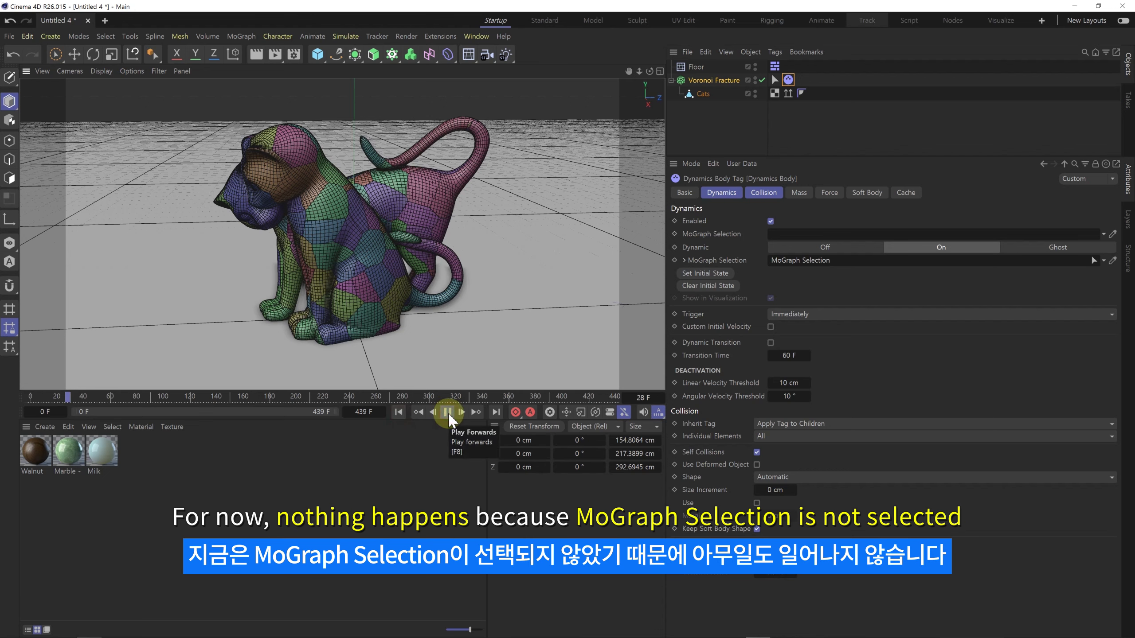
click(448, 413)
drag(122, 396, 30, 398)
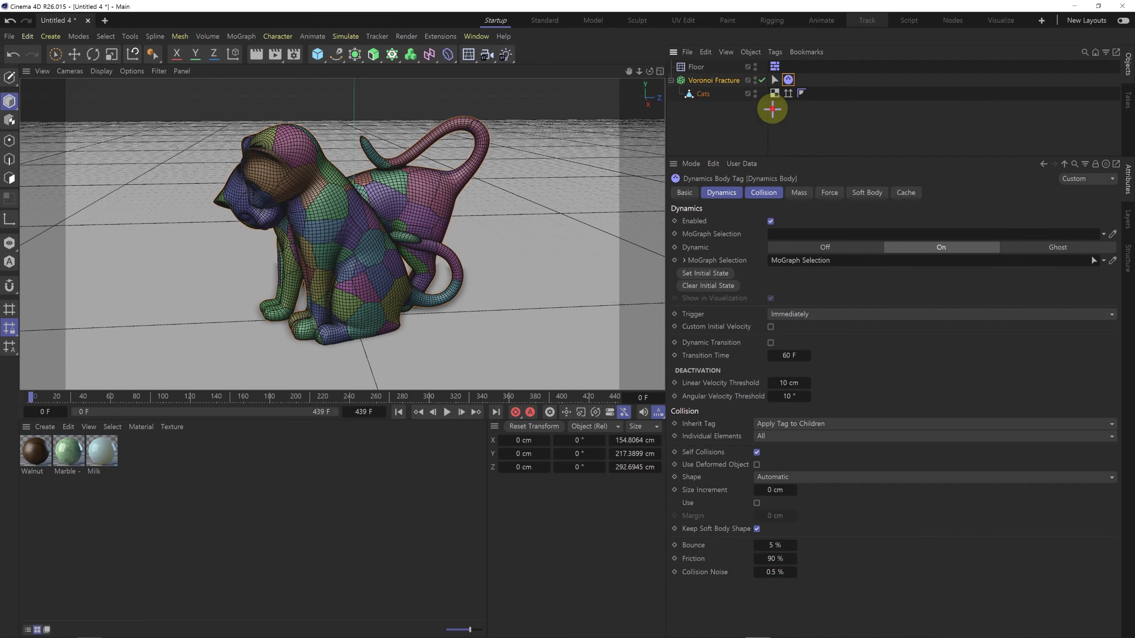
Activate the MoGraph Selection brush for the Voronoi Fracture's MoGraph Selection tag.
click(773, 109)
click(659, 105)
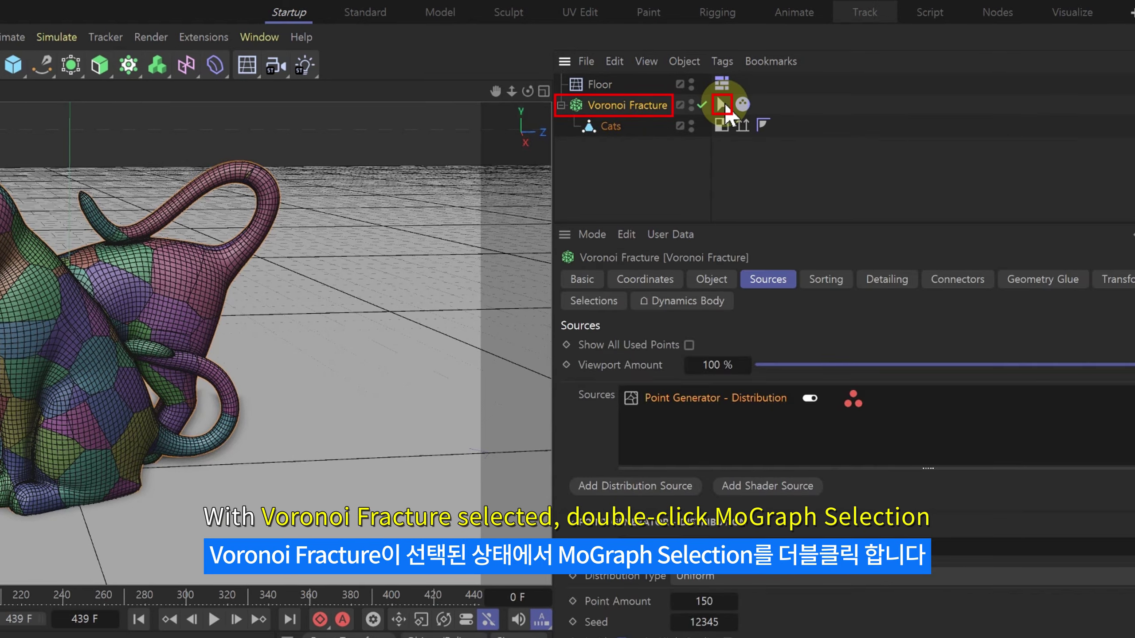
double_click(714, 106)
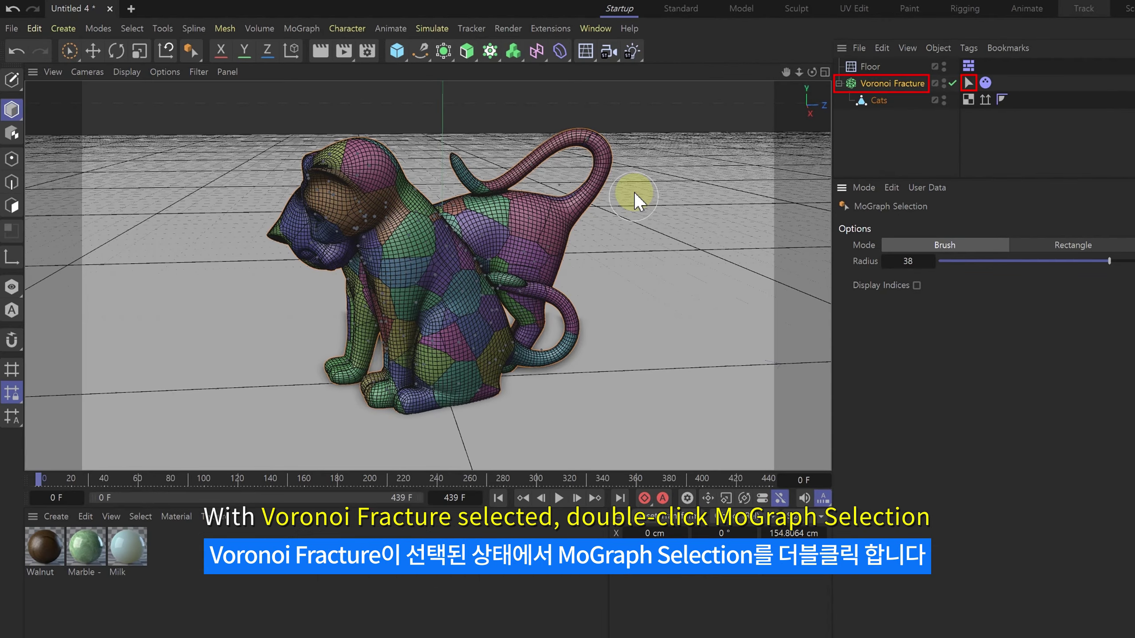
Try brushing fracture pieces into the MoGraph Selection during playback, rewind to frame 0 and clear the selection.
click(556, 498)
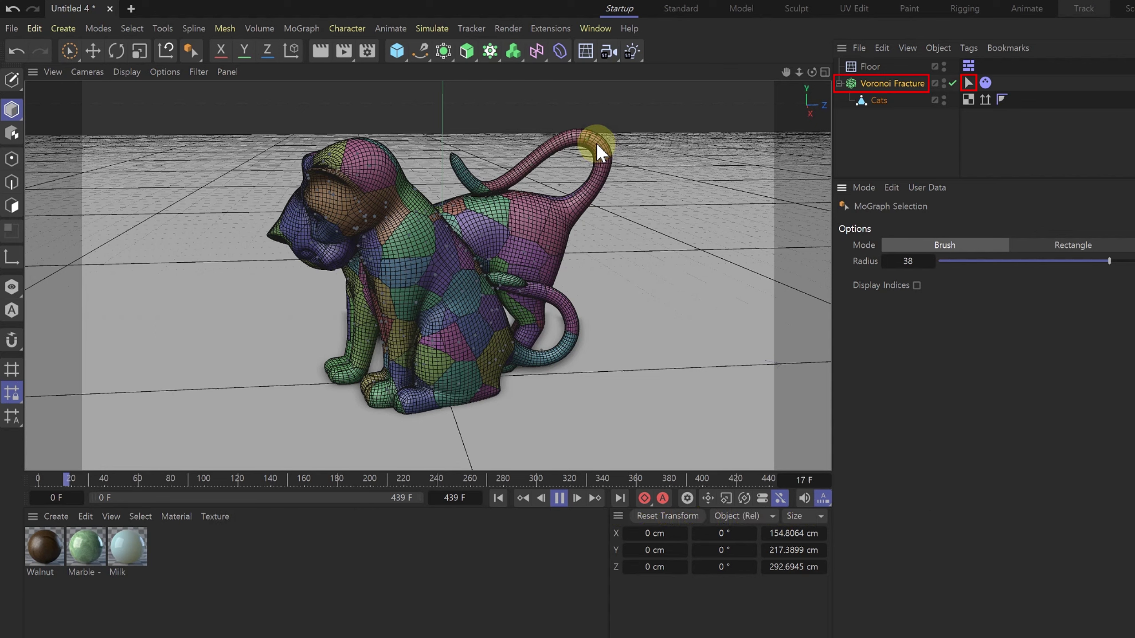
mouse_move(587, 130)
mouse_down()
mouse_move(611, 179)
mouse_move(581, 201)
mouse_move(548, 379)
mouse_move(376, 392)
mouse_move(307, 356)
mouse_move(358, 284)
mouse_move(298, 251)
mouse_move(366, 141)
mouse_move(298, 193)
mouse_move(409, 169)
mouse_move(456, 168)
mouse_move(491, 188)
mouse_move(323, 298)
mouse_move(607, 231)
mouse_move(625, 277)
mouse_move(301, 220)
mouse_move(425, 336)
mouse_up()
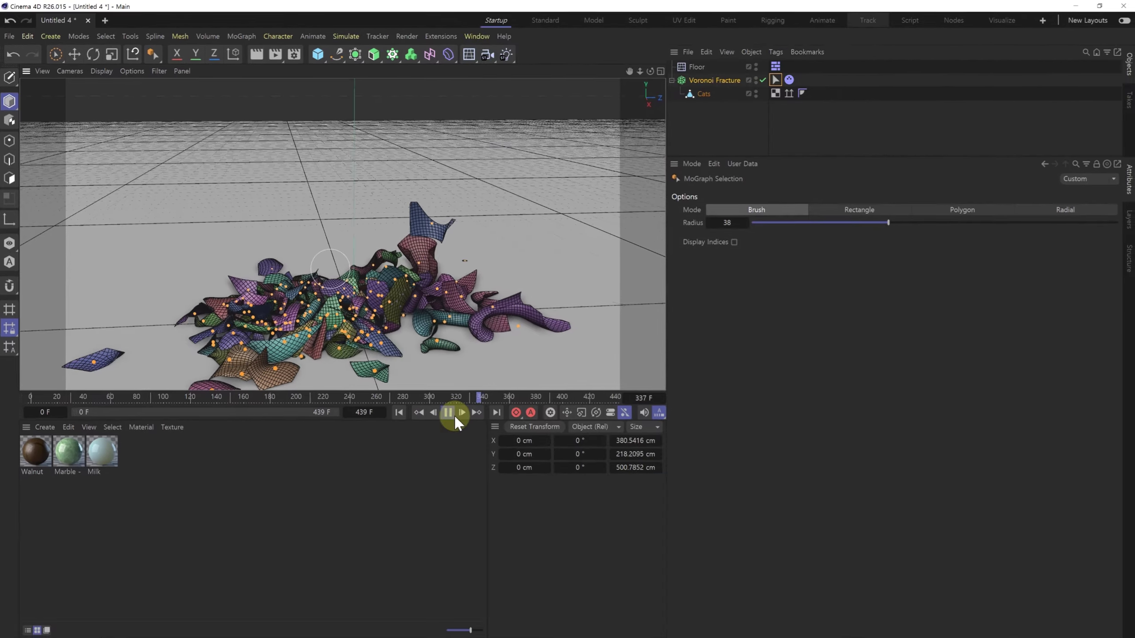
click(447, 413)
click(399, 412)
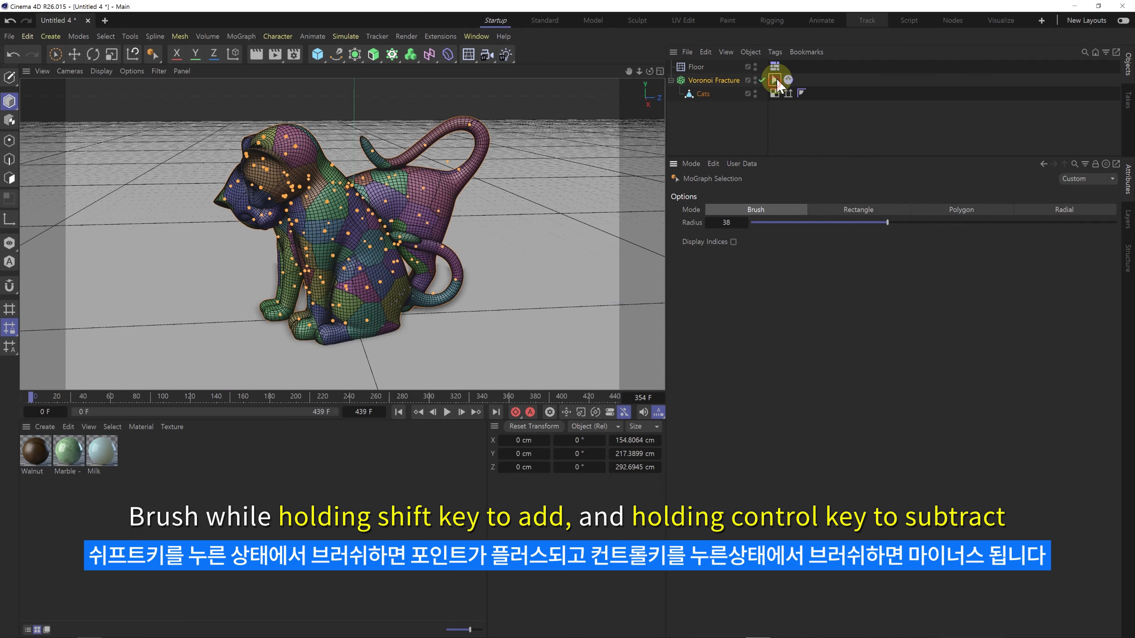
click(562, 128)
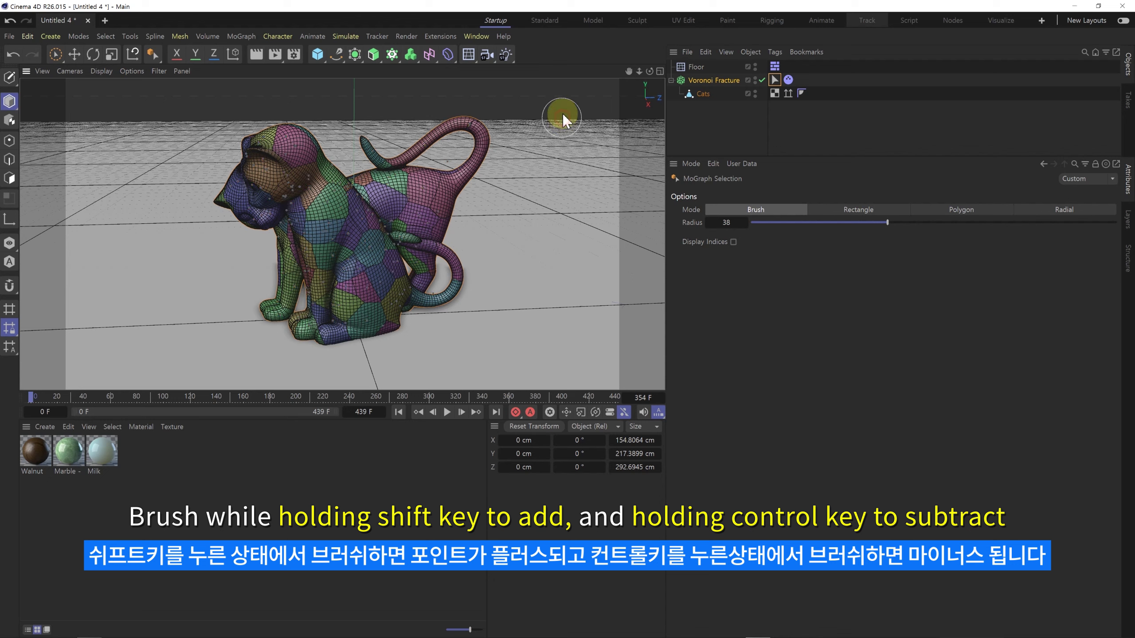
Brush the cats' pieces into the MoGraph Selection again while the simulation plays, and rewind to frame 0.
click(446, 412)
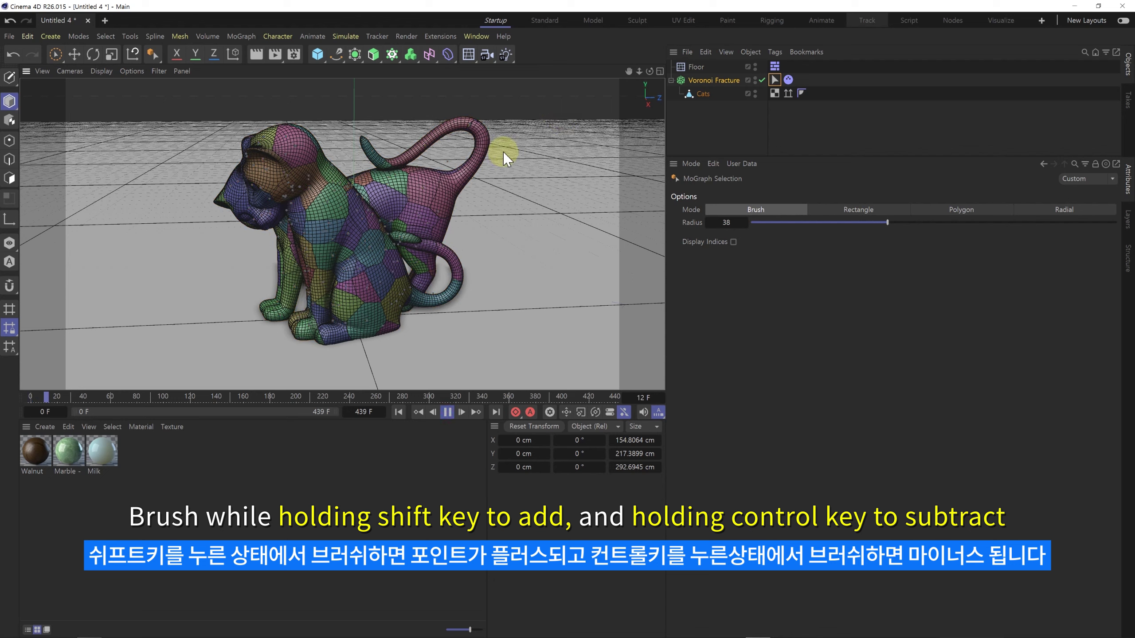
mouse_move(490, 103)
mouse_down()
mouse_move(409, 201)
mouse_move(218, 184)
mouse_move(270, 153)
mouse_move(224, 205)
mouse_move(280, 191)
mouse_move(341, 231)
mouse_move(343, 341)
mouse_move(509, 309)
mouse_move(455, 309)
mouse_move(443, 201)
mouse_move(336, 173)
mouse_move(375, 176)
mouse_move(480, 127)
mouse_move(264, 221)
mouse_move(388, 364)
mouse_up()
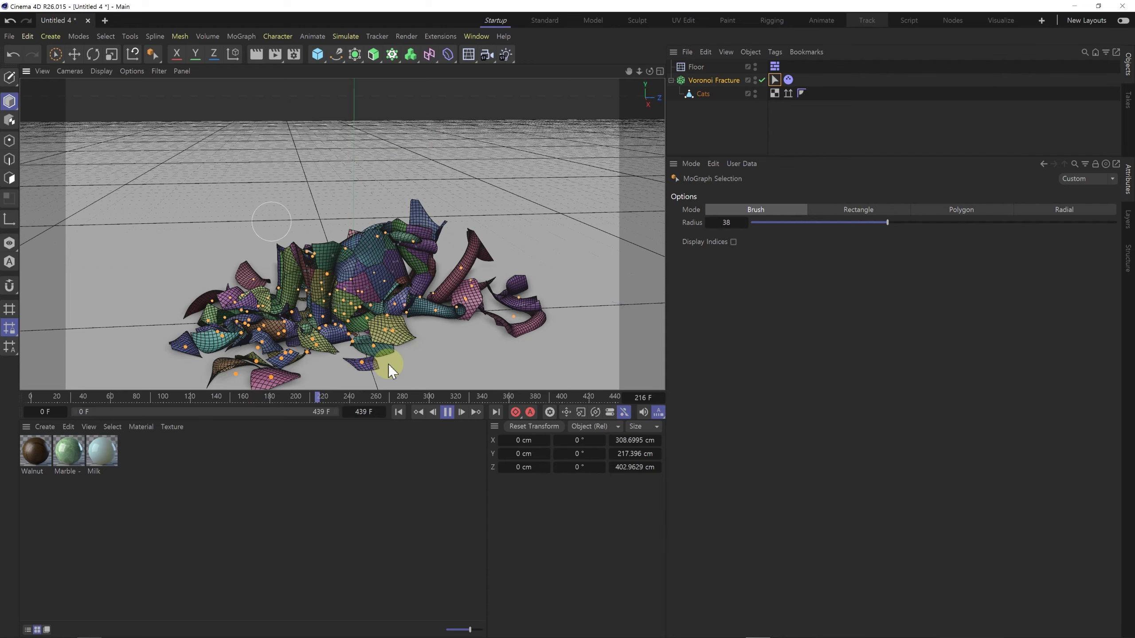
click(447, 413)
click(398, 412)
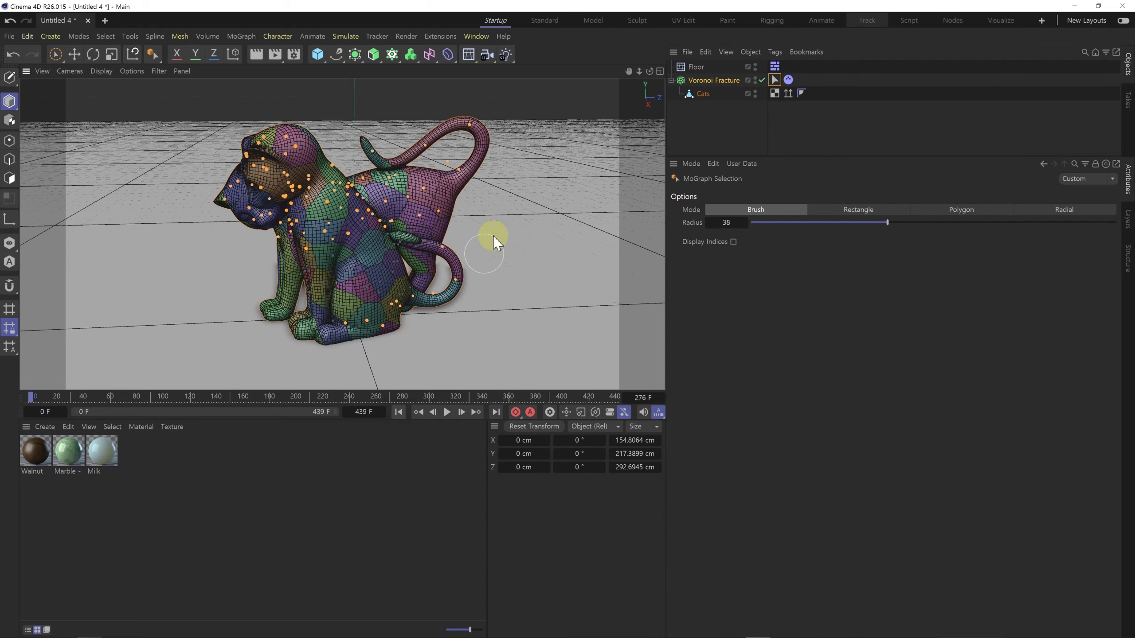
Add a Plain effector with nothing selected and give it a Linear Field.
click(713, 80)
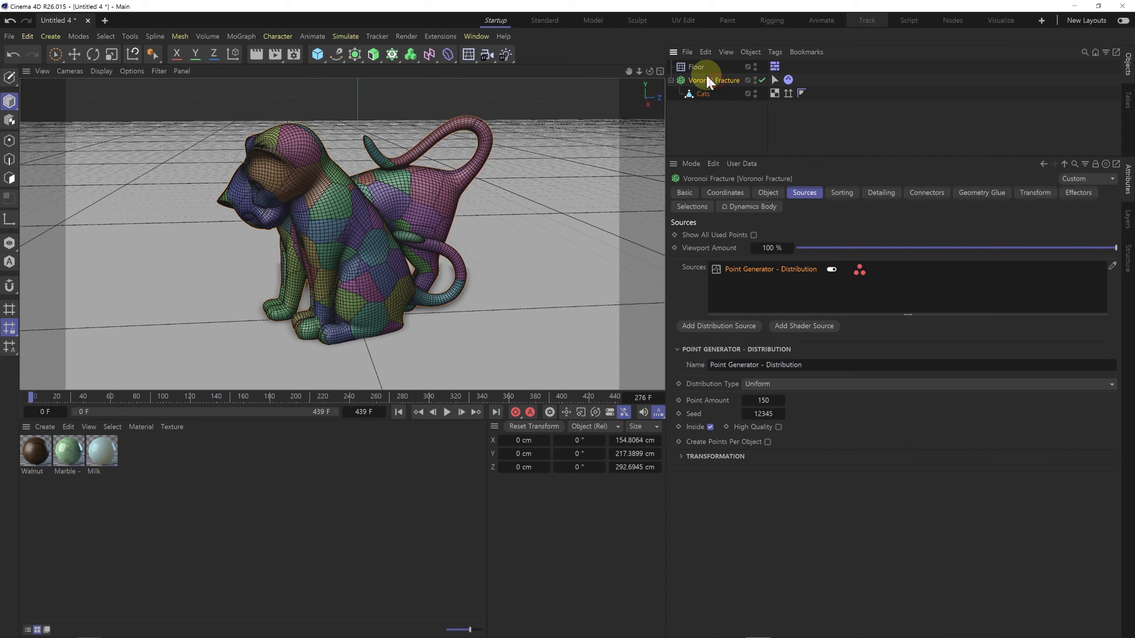
click(722, 105)
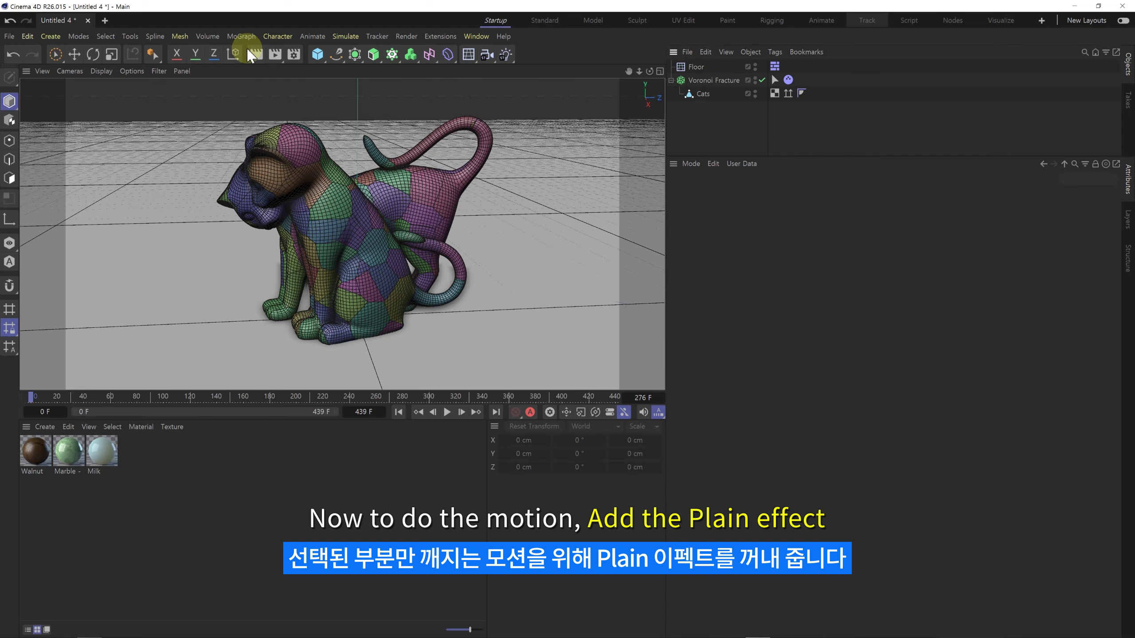
click(241, 36)
mouse_move(286, 57)
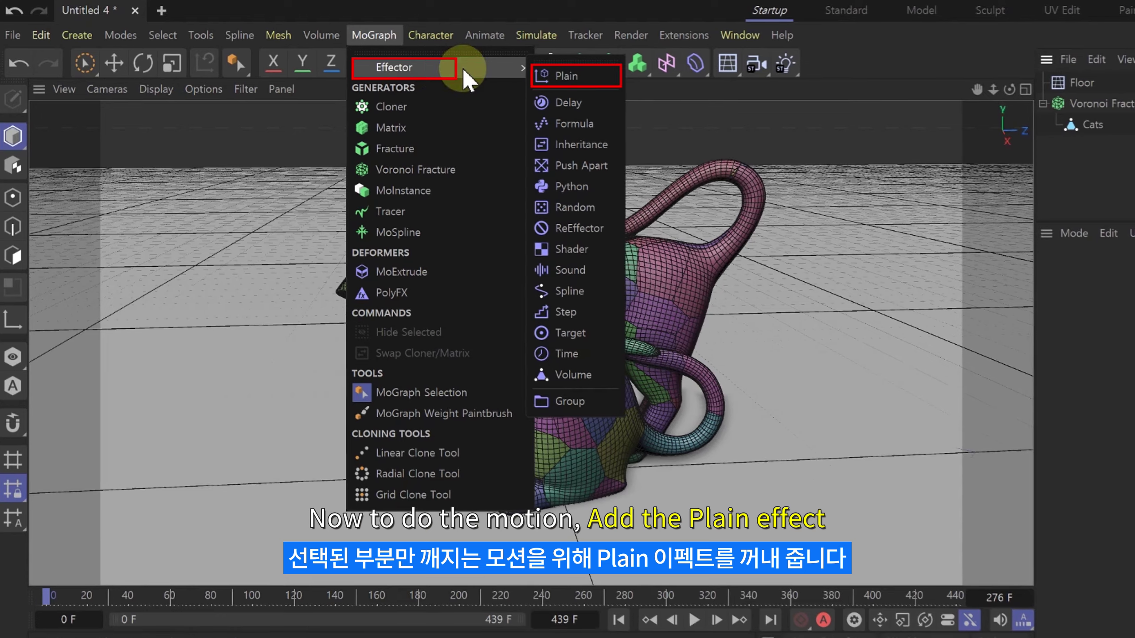
click(563, 76)
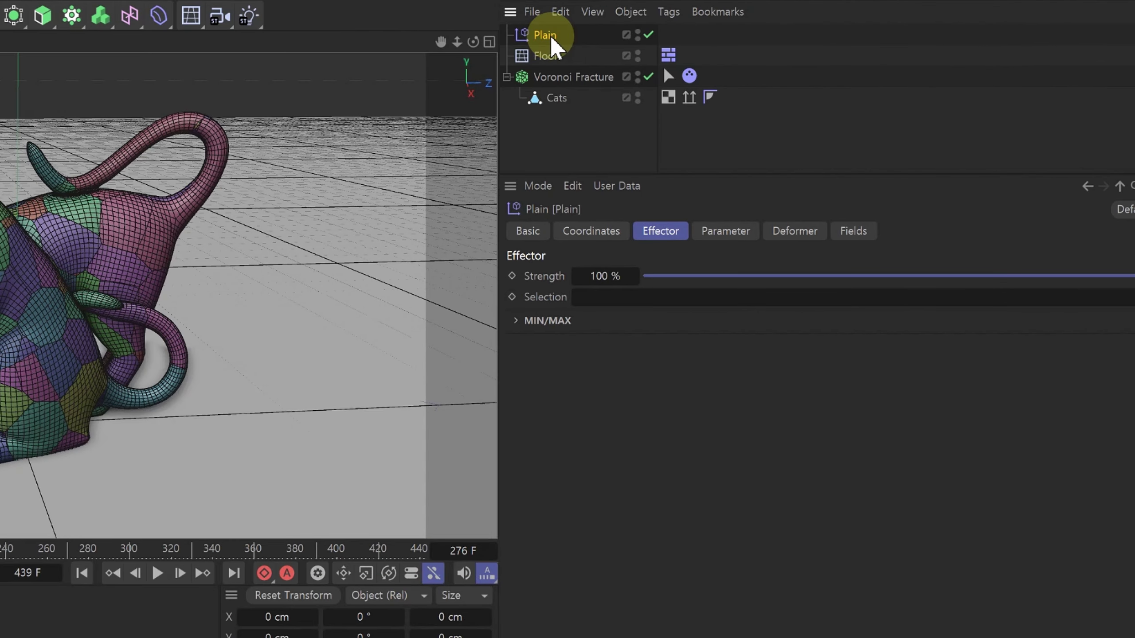
click(850, 230)
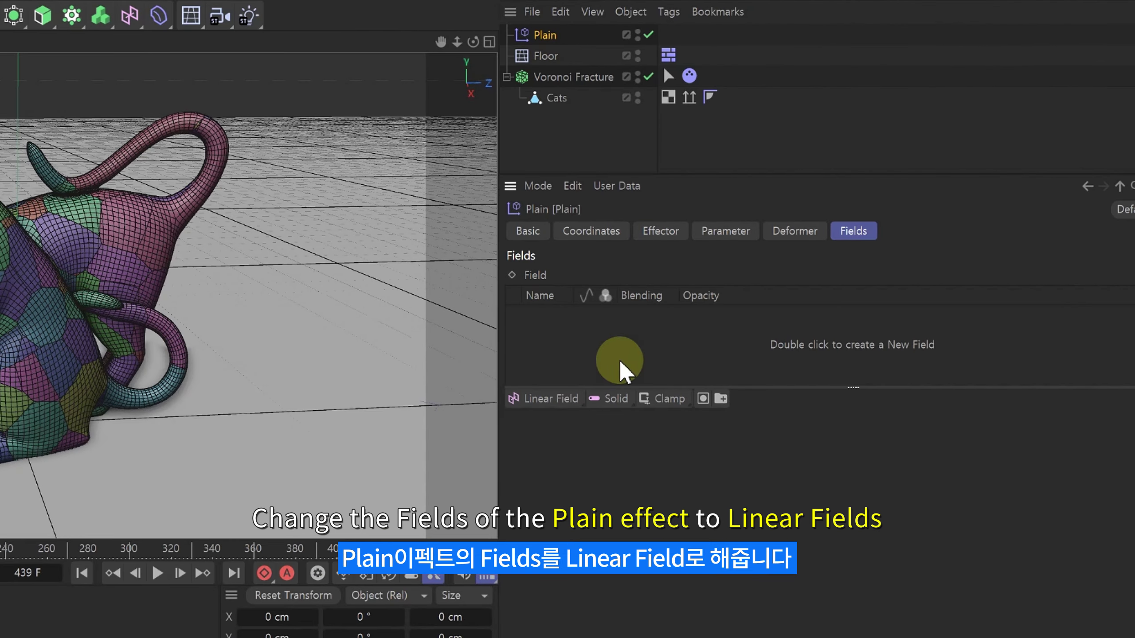
click(540, 398)
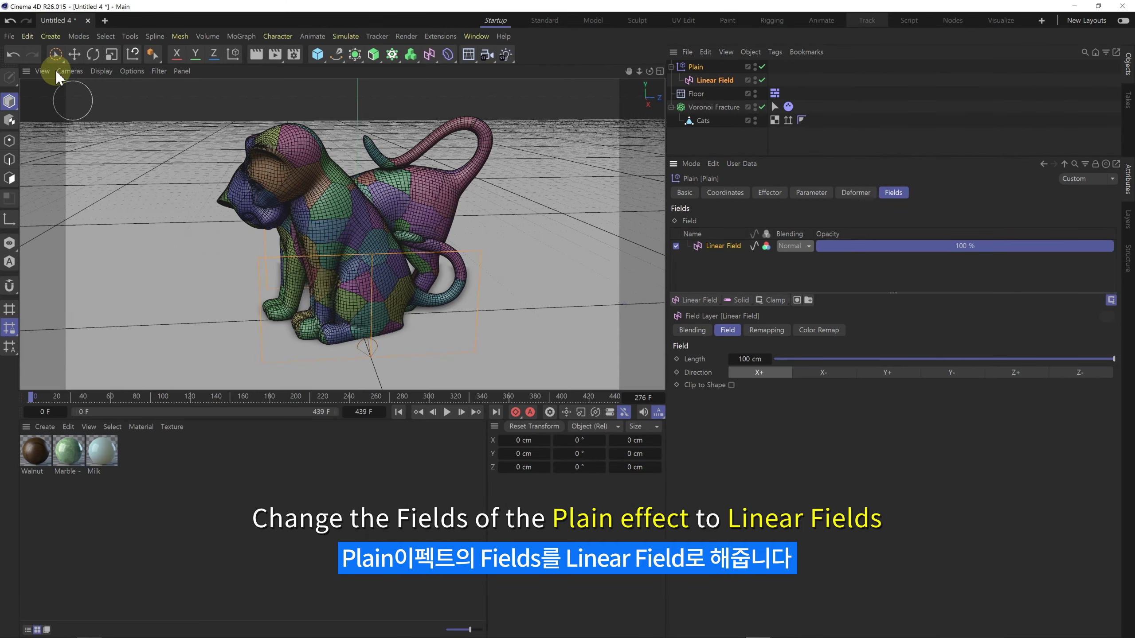
Move the Linear Field in front of the cats' faces, to about Y 110 cm and Z -240 cm.
click(74, 54)
drag(362, 271, 186, 210)
scroll(366, 252, down, 3)
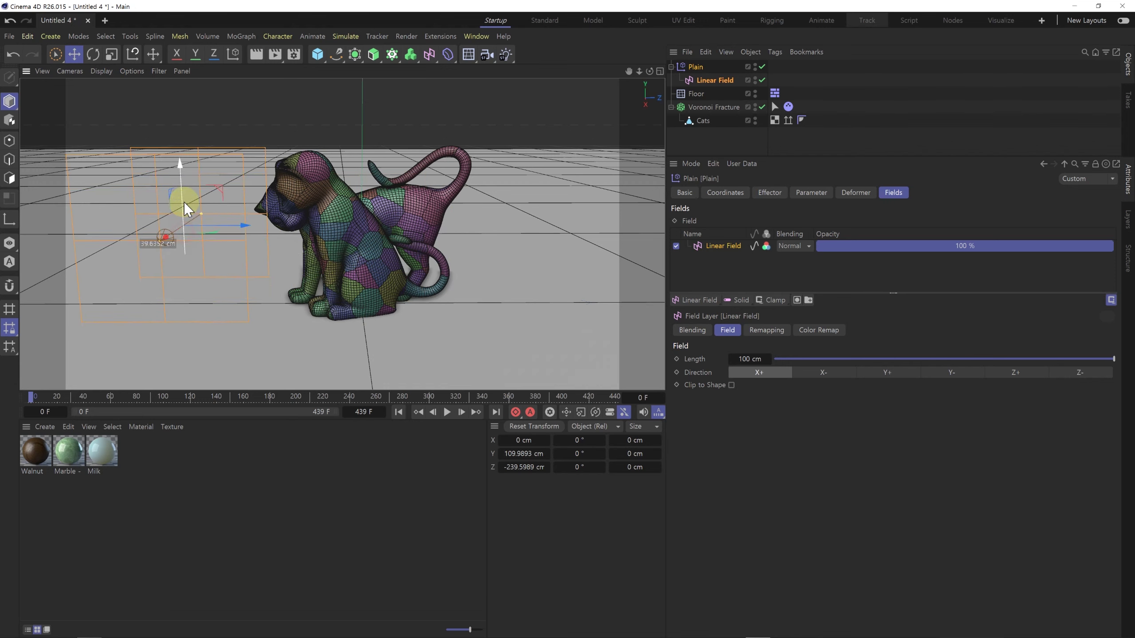
Rotate the Linear Field's heading to -90° and shorten its length to about 35.6 cm.
click(95, 55)
drag(206, 231, 87, 256)
scroll(237, 229, down, 4)
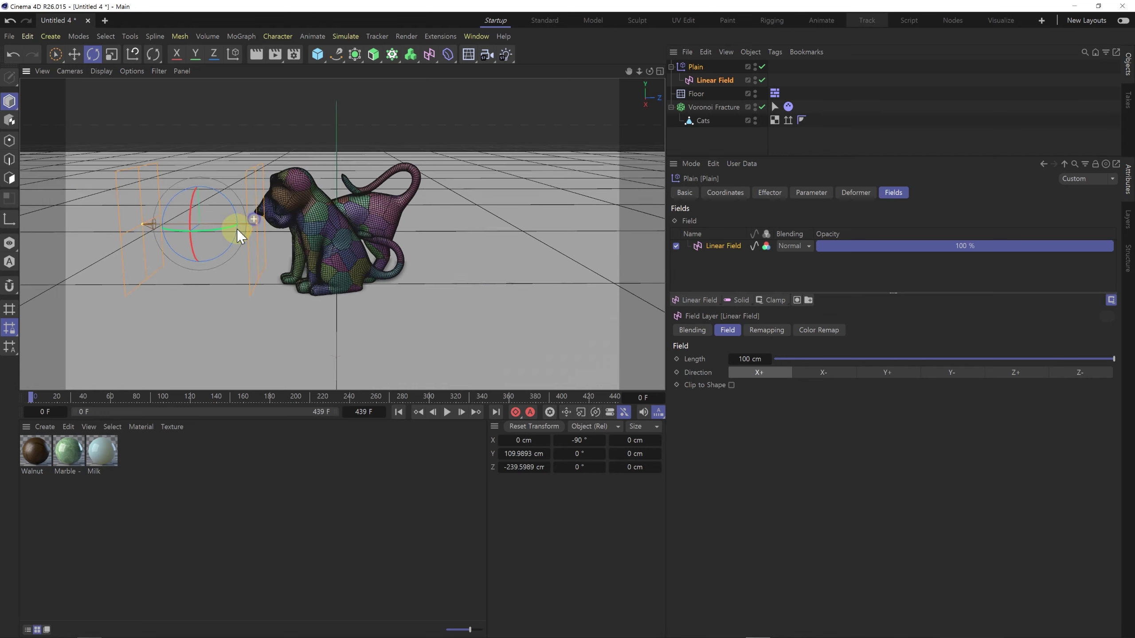
alt+middle_drag(253, 228, 277, 228)
scroll(277, 228, up, 4)
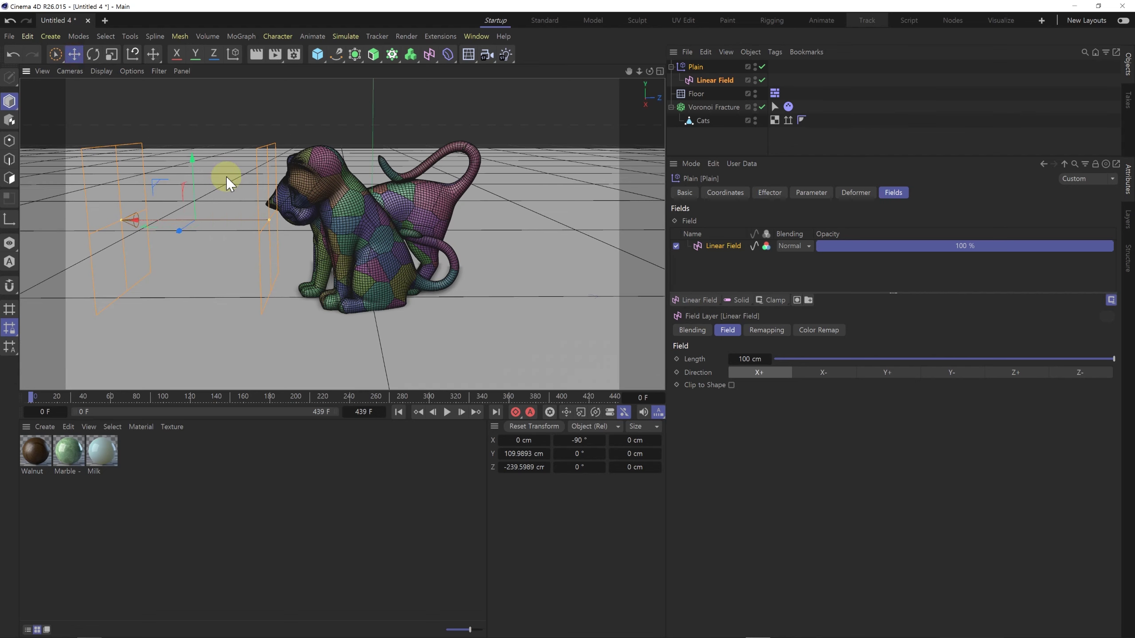
drag(217, 228, 342, 235)
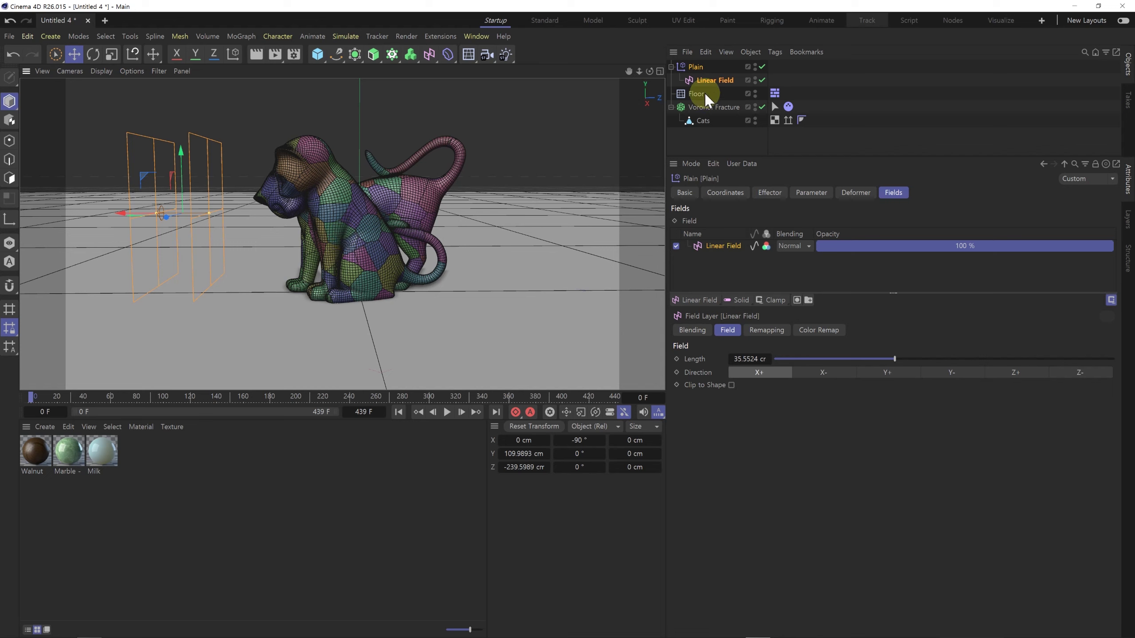
Shift the Linear Field to about Z -255 cm and set a Z position keyframe at frame 0.
click(709, 82)
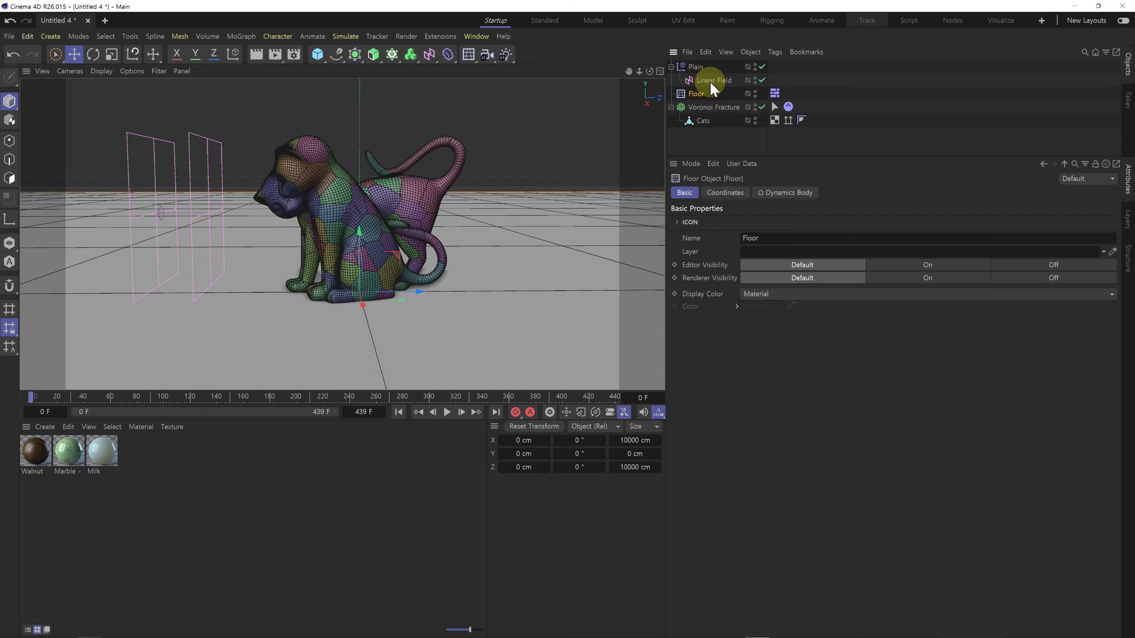
click(734, 196)
drag(129, 220, 134, 260)
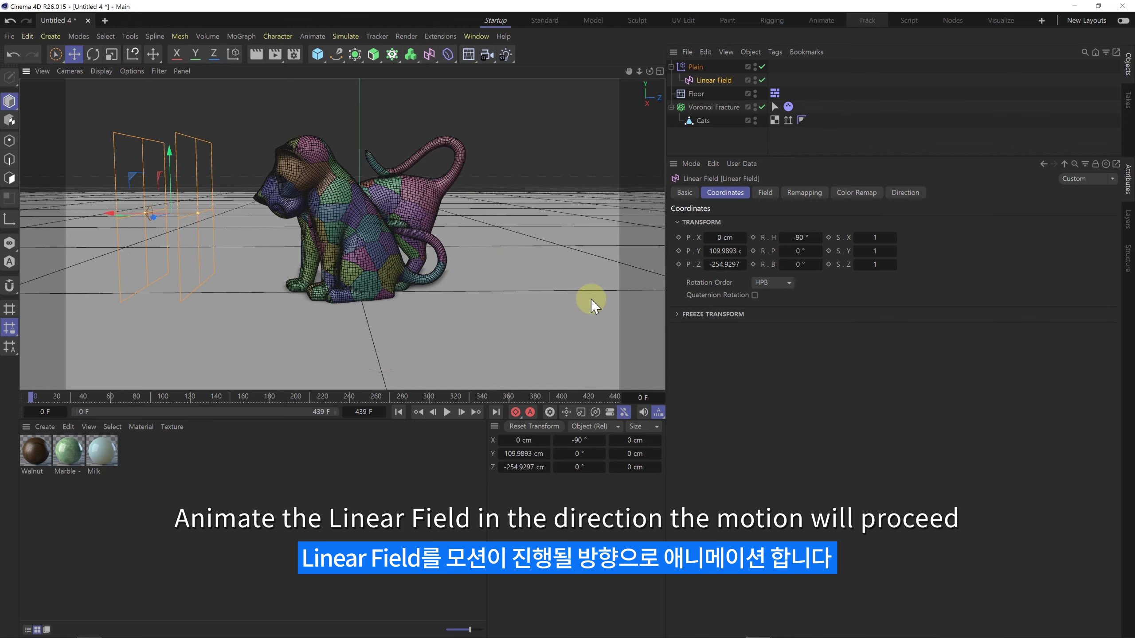
click(679, 264)
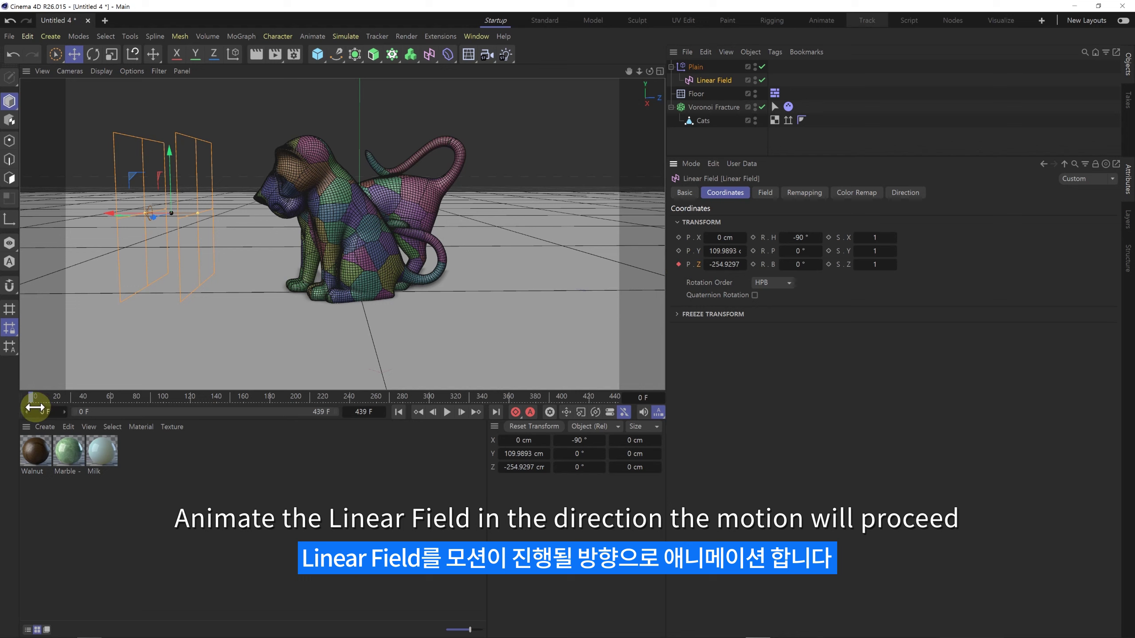
At frame 60, move the Linear Field past the cats to about Z 269 cm and keyframe its Z position.
drag(112, 404, 110, 405)
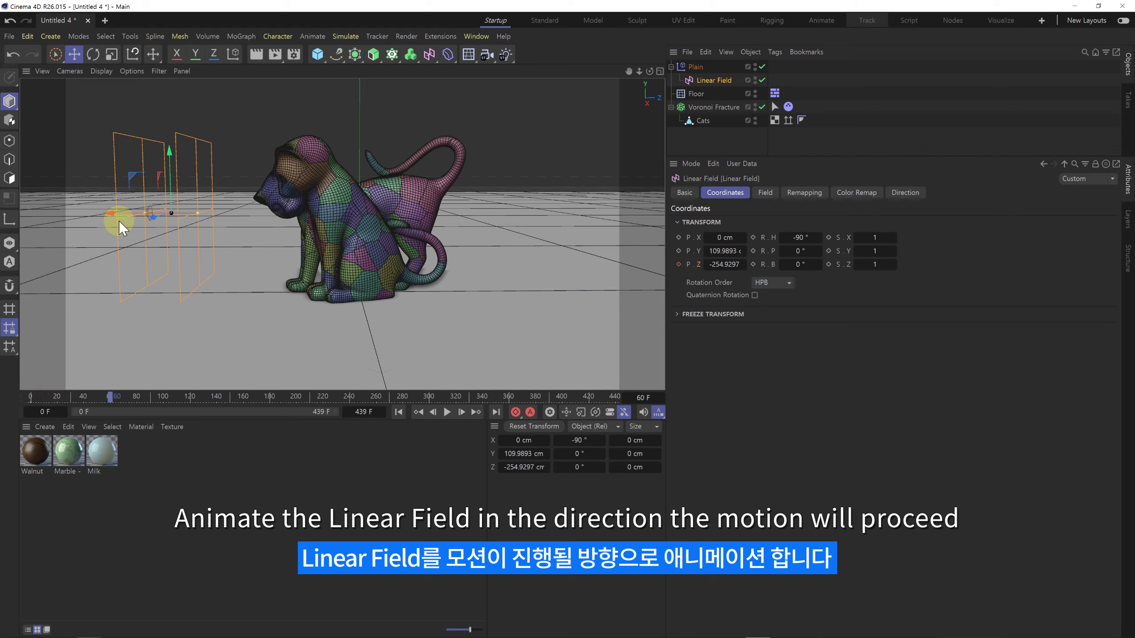
drag(115, 214, 499, 254)
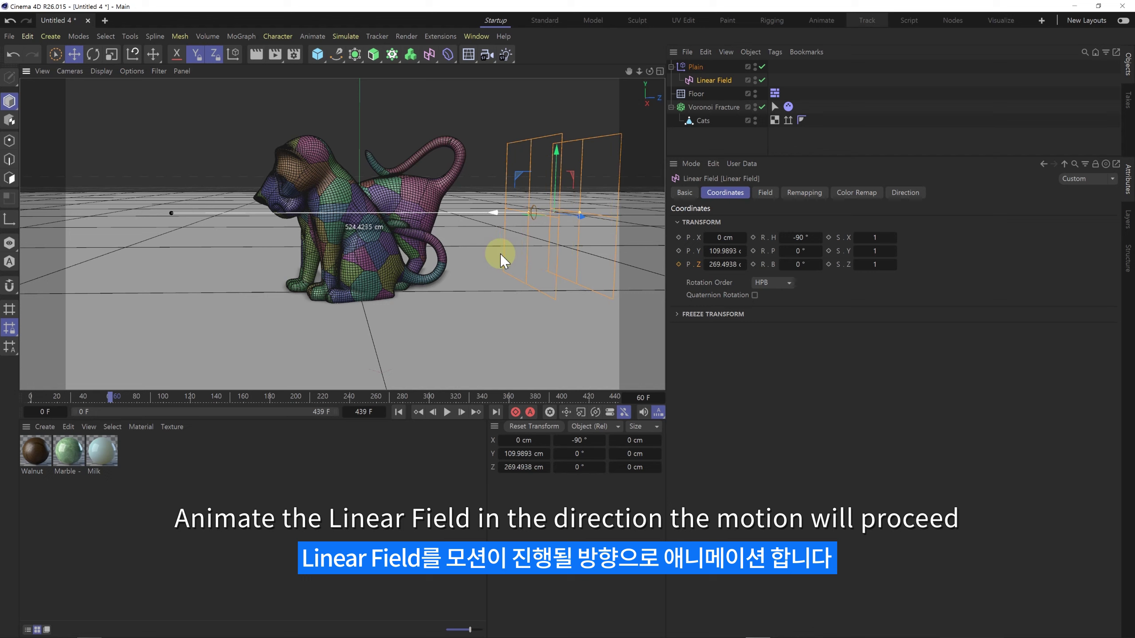
click(678, 265)
Play the animation twice from frame 0 to check the Linear Field's sweep through the cats, and rewind.
alt+middle_drag(408, 262, 398, 261)
click(398, 412)
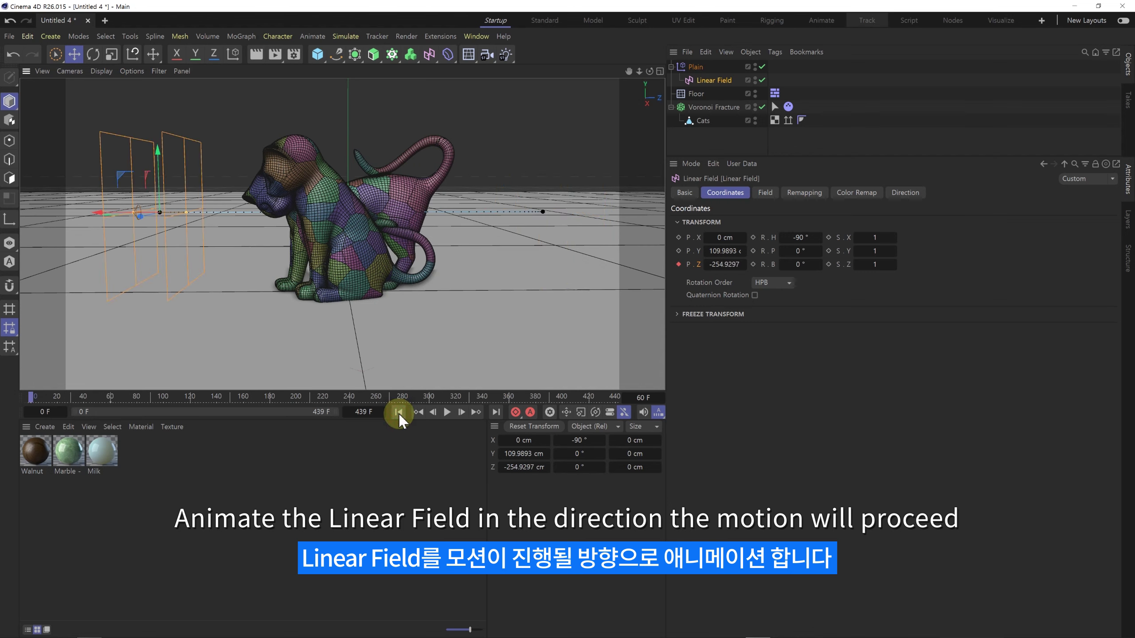
click(447, 412)
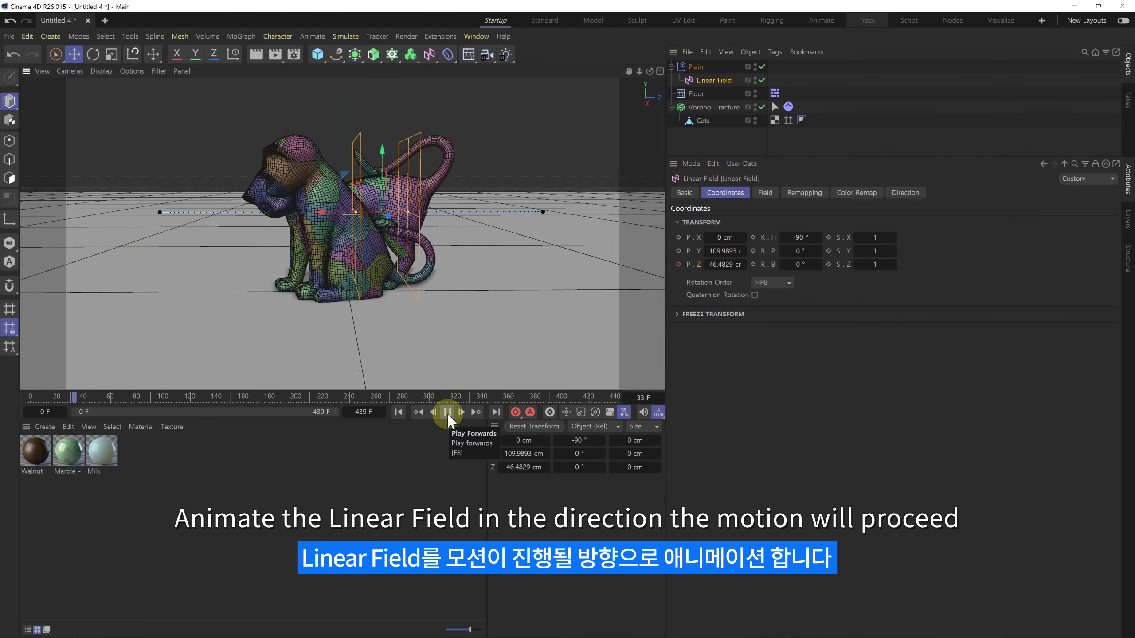
click(447, 412)
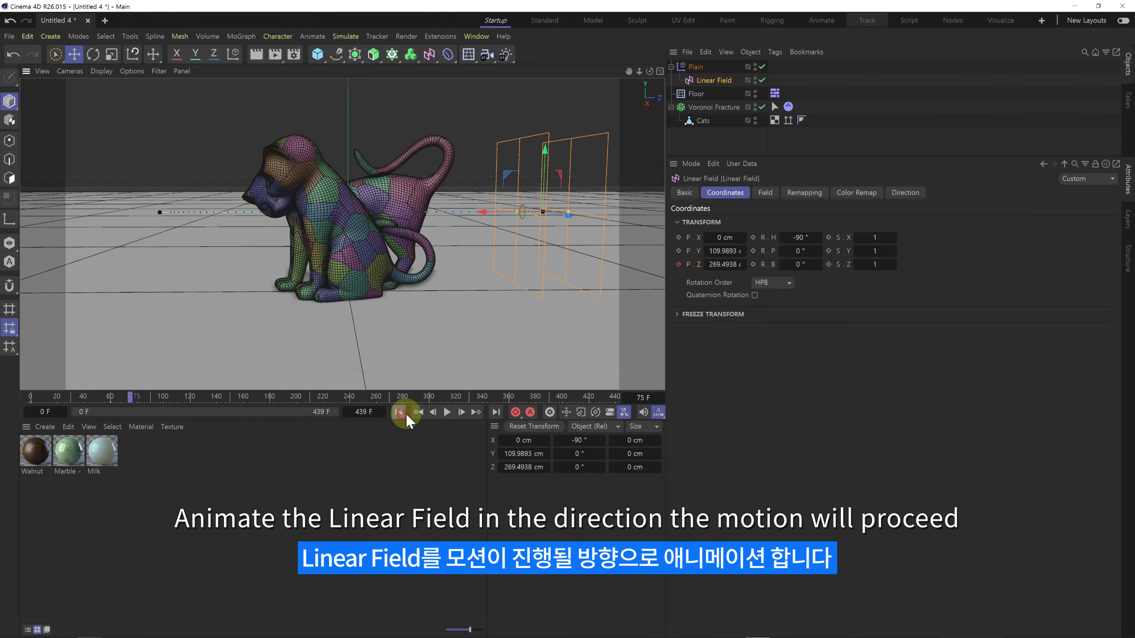
click(400, 412)
click(448, 412)
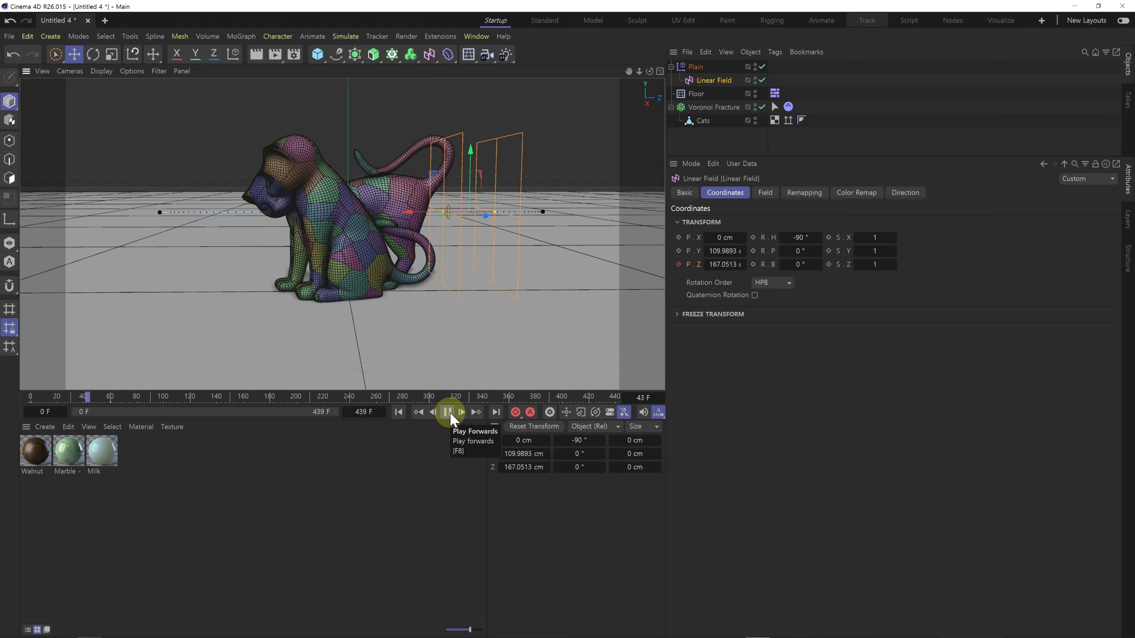
click(447, 412)
click(401, 412)
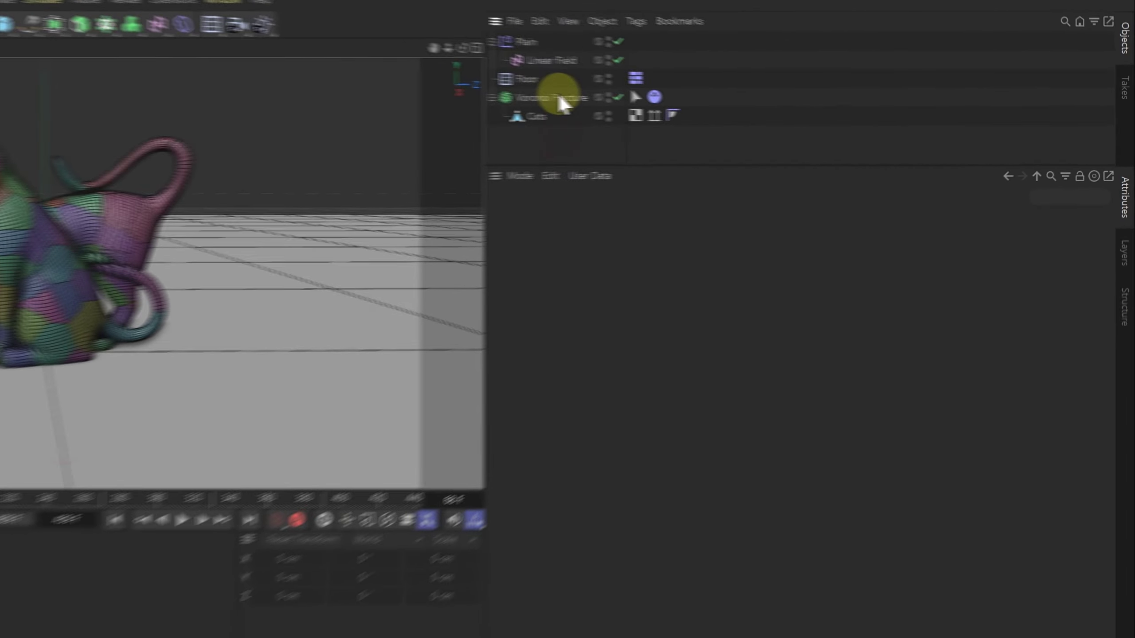
Assign the Plain effector to the Voronoi Fracture's Effectors list.
click(720, 107)
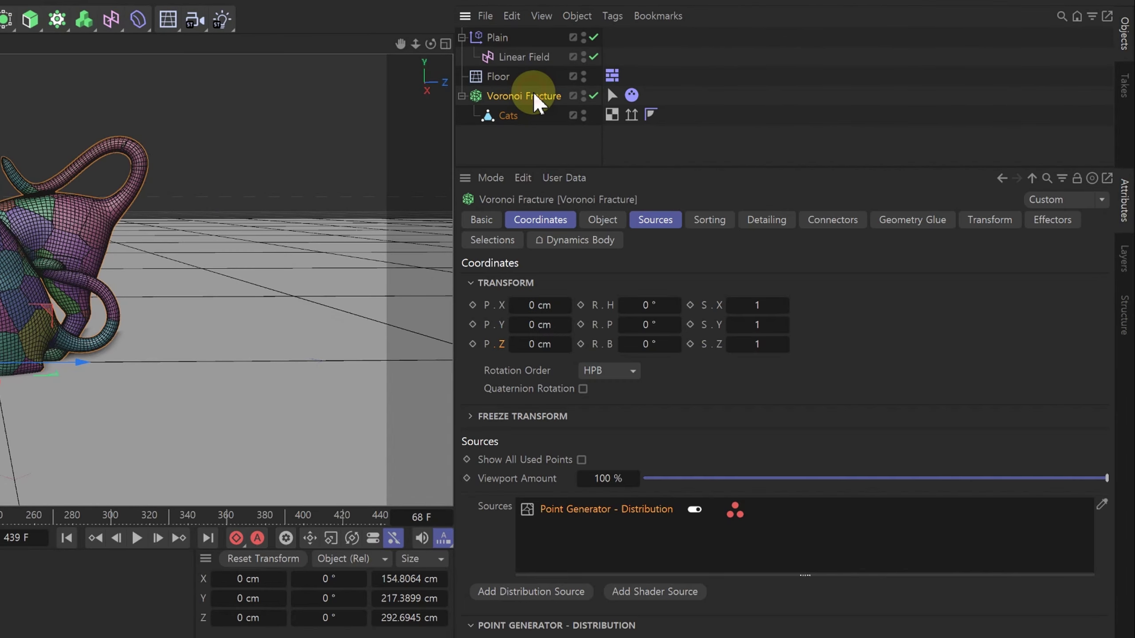
click(1050, 217)
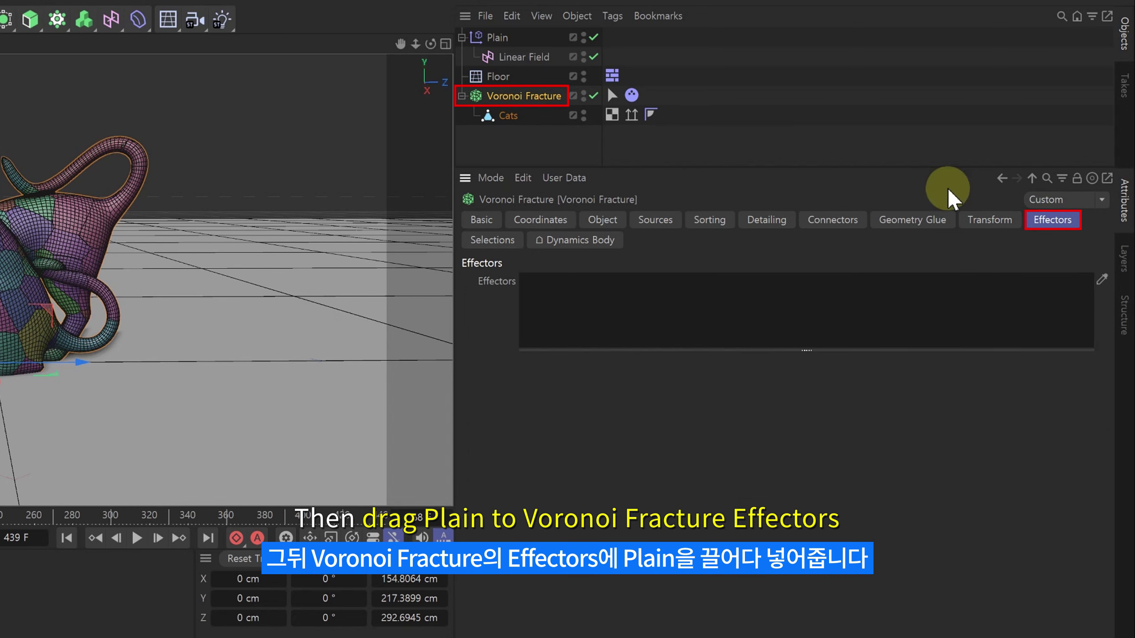
drag(495, 37, 554, 290)
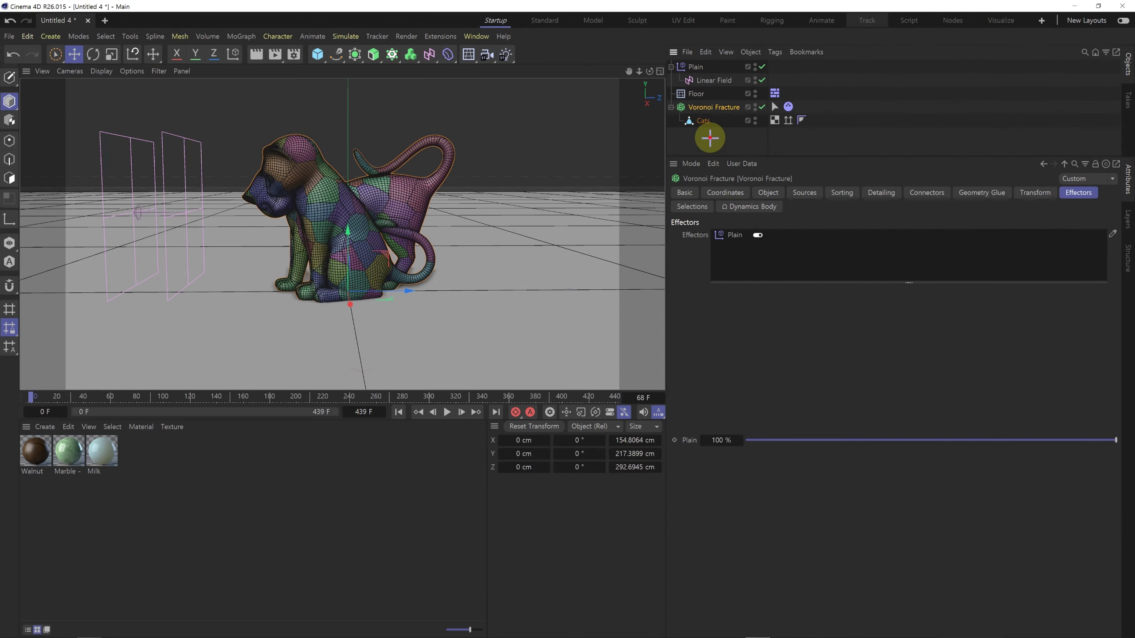
Set the Plain effector's Y position to 0 cm and enable its rotation with a heading of 70°.
click(689, 66)
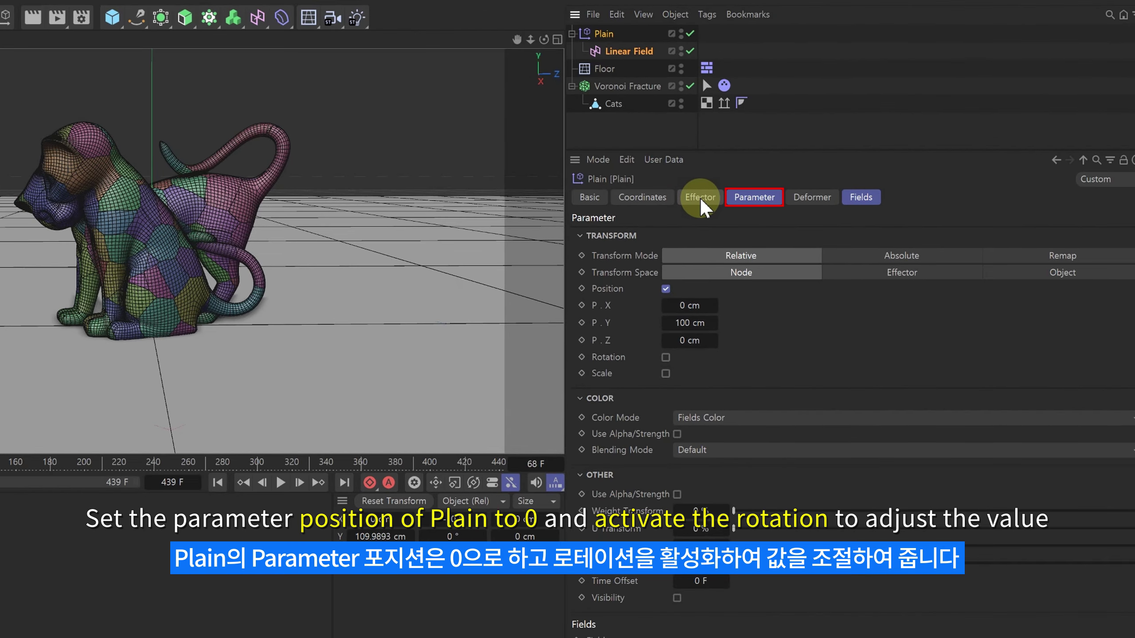
click(812, 193)
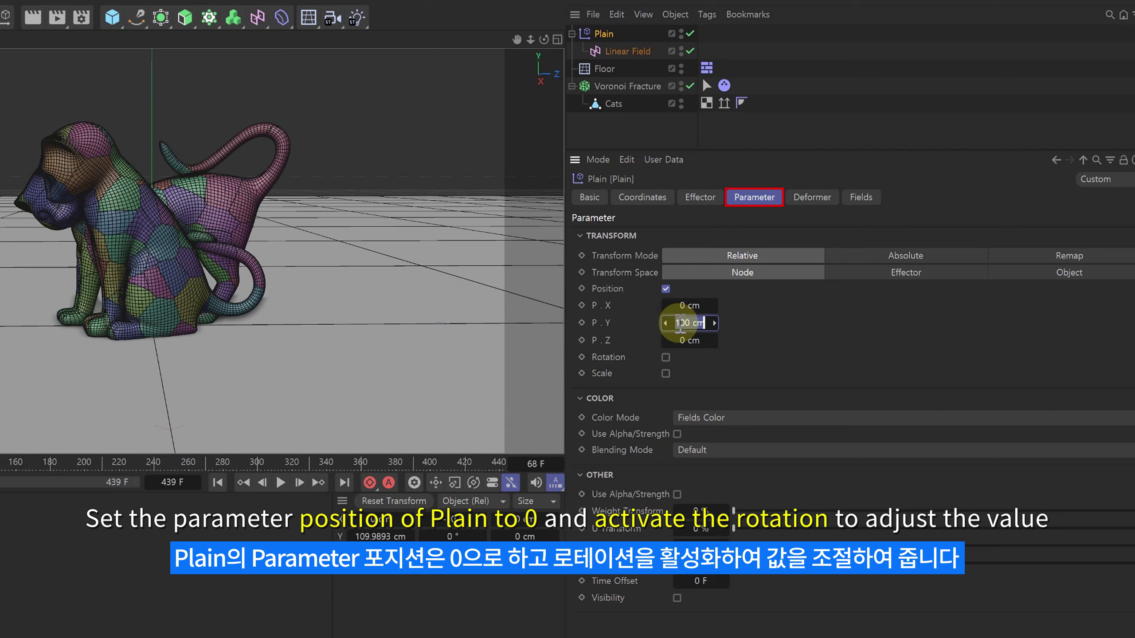
text(0)
key(Return)
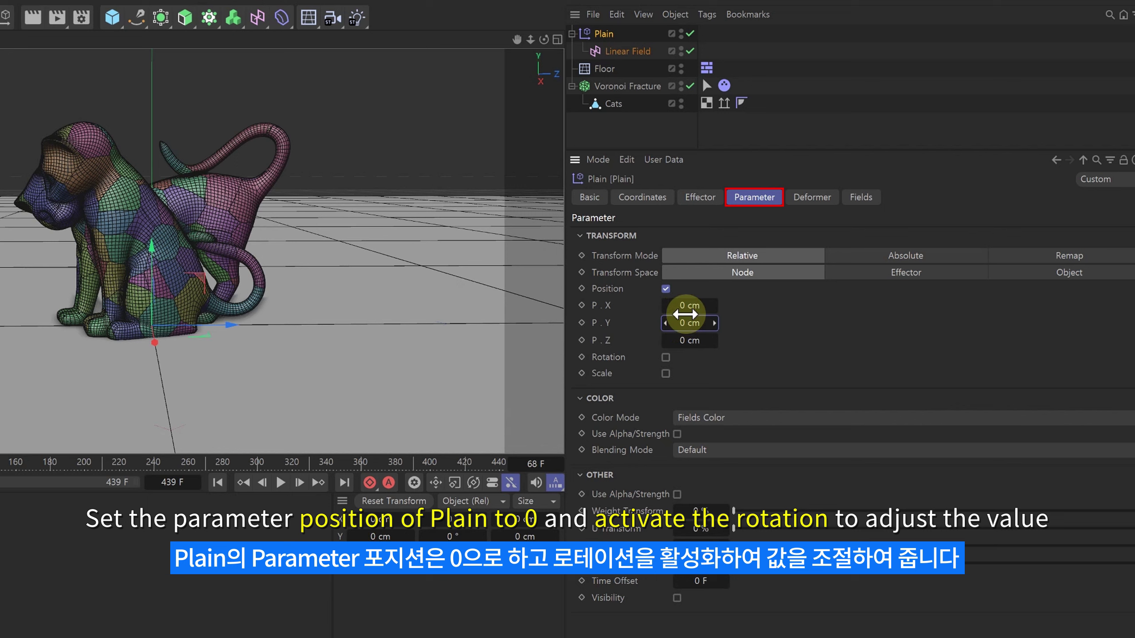
click(665, 358)
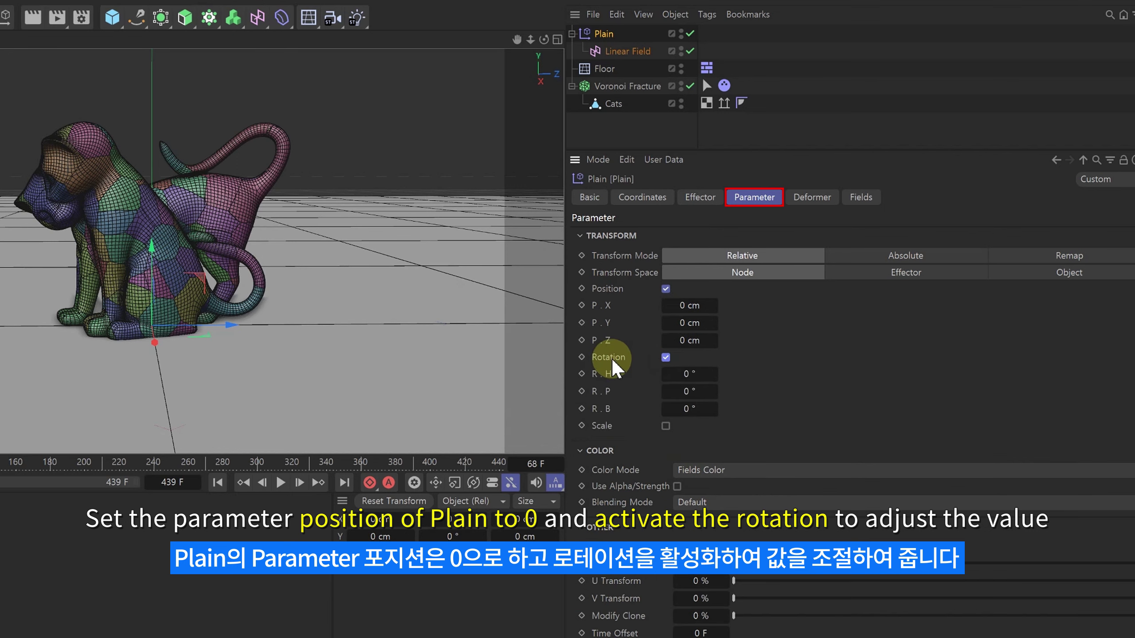
drag(676, 375, 681, 375)
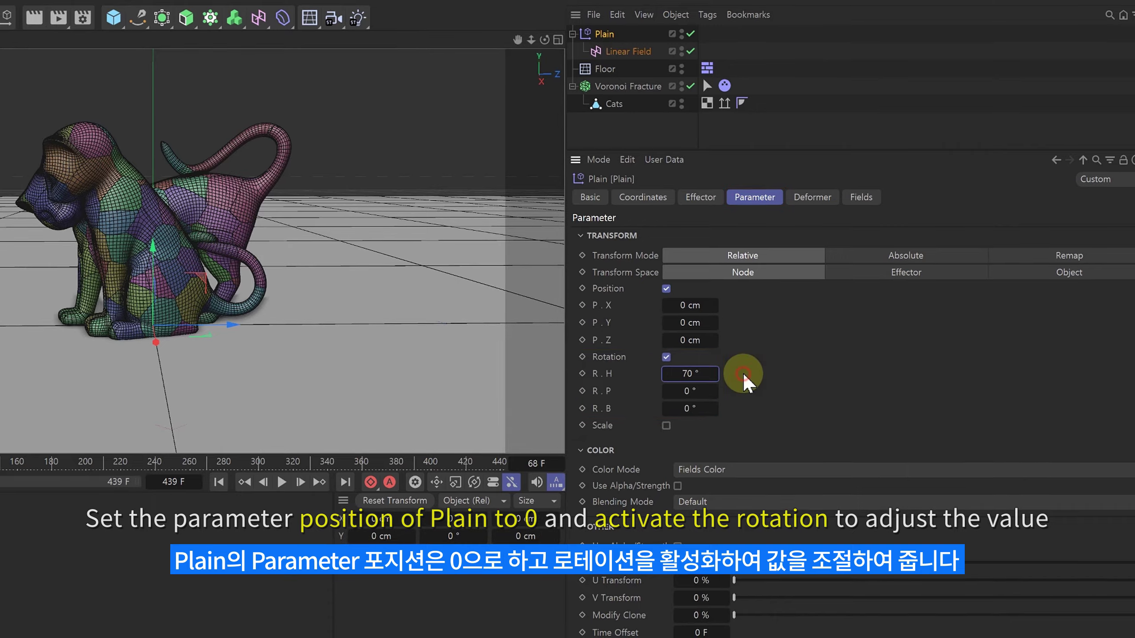
Play the simulation repeatedly from frame 0 to check how the fragments react to the Plain effector, and rewind.
click(217, 482)
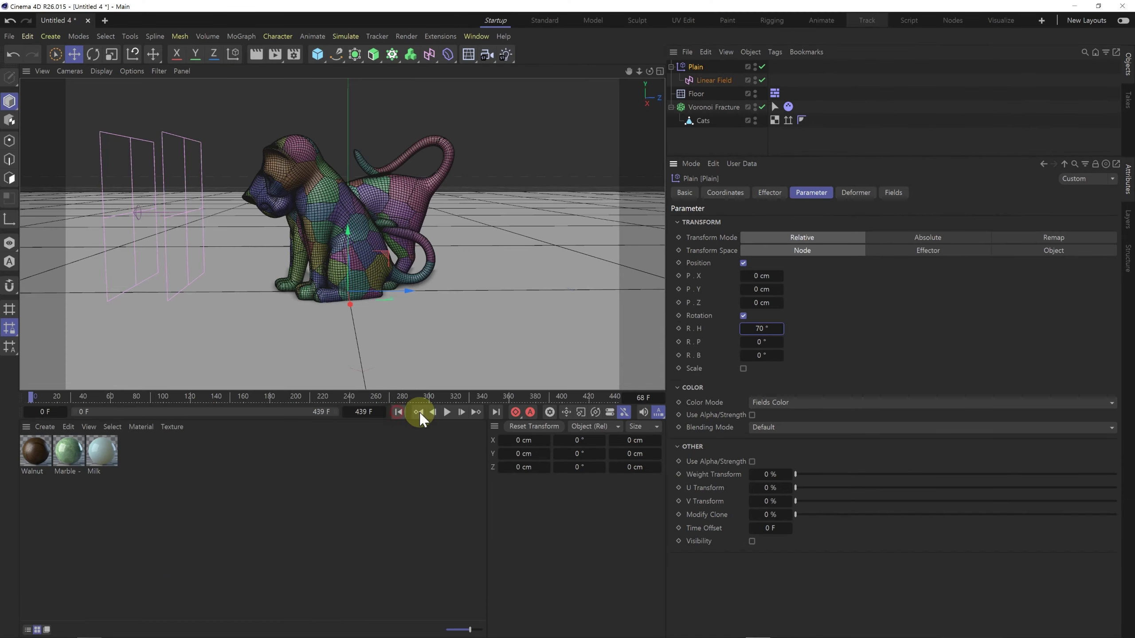
click(446, 412)
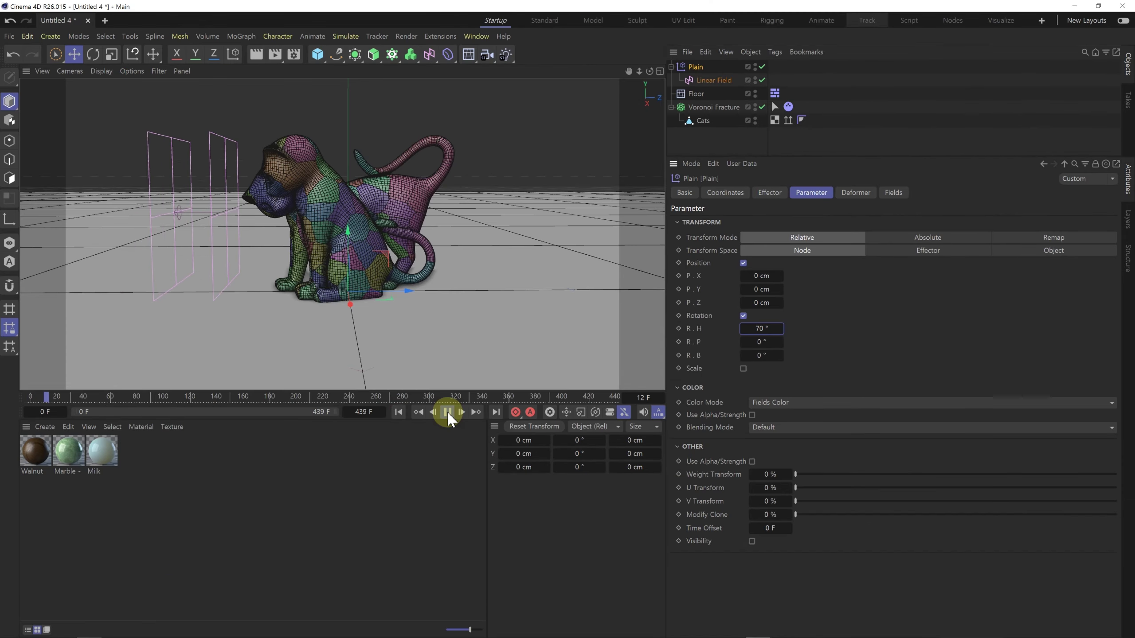
click(399, 412)
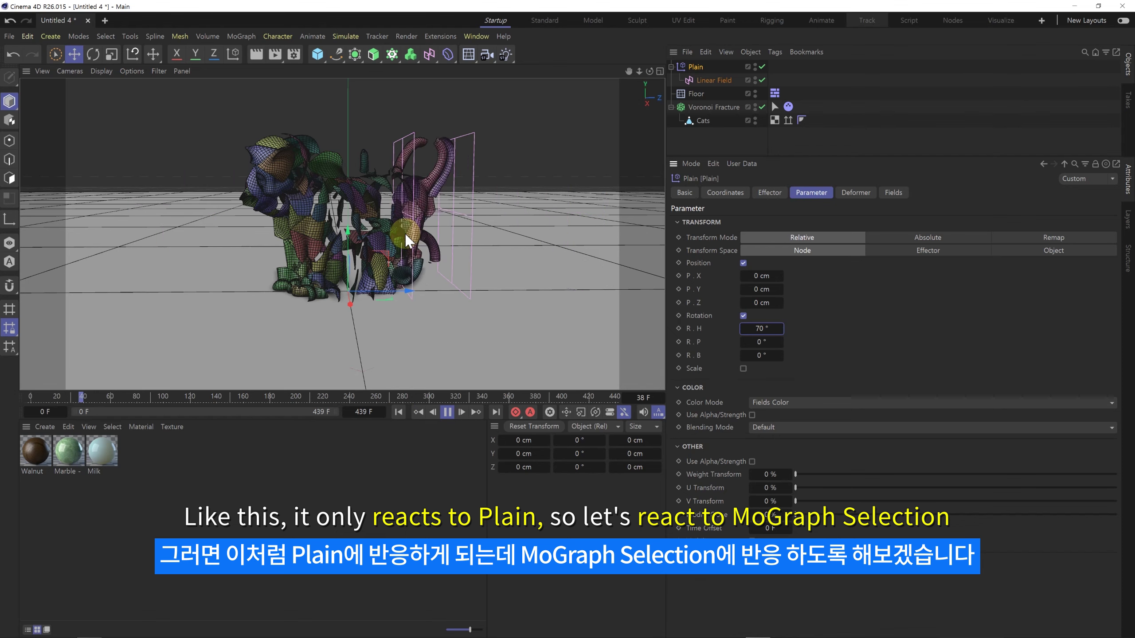
click(399, 412)
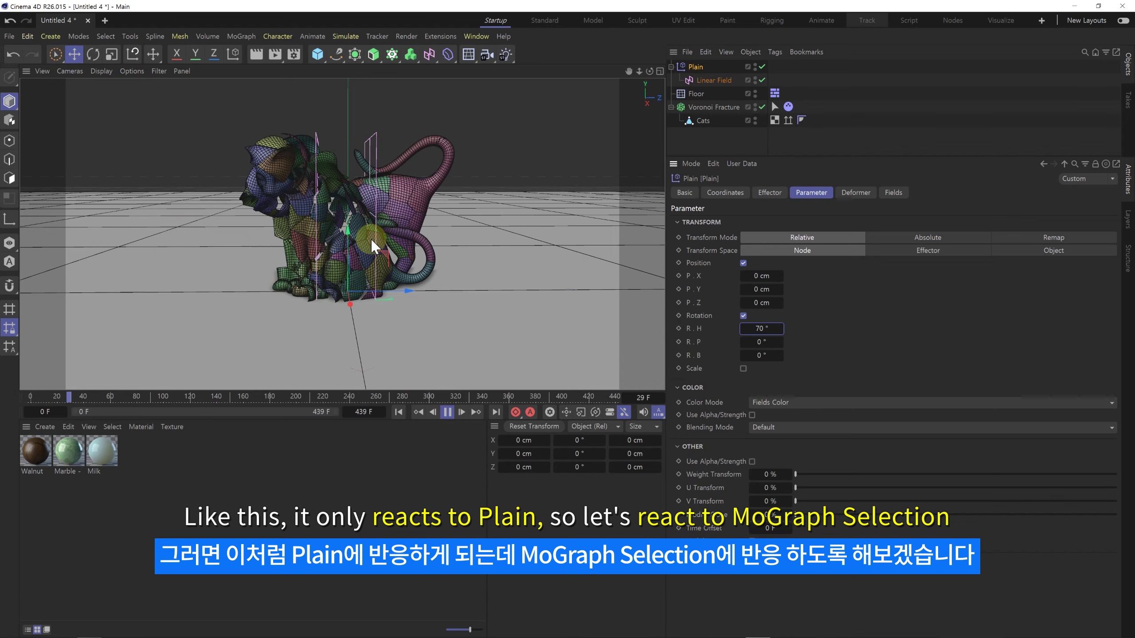
click(448, 414)
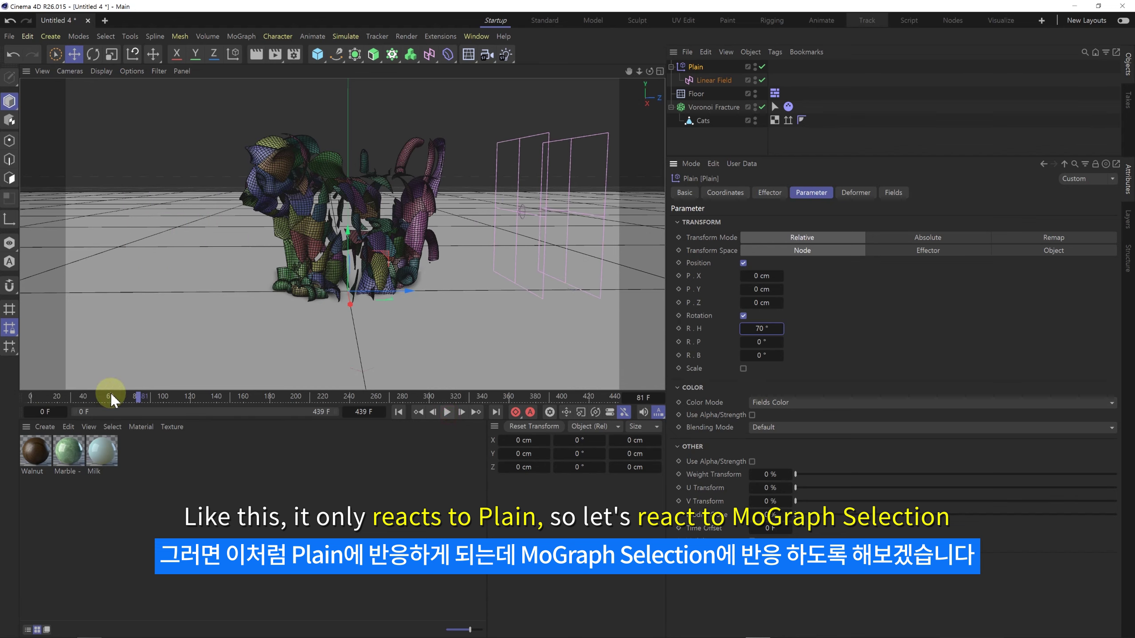
drag(133, 396, 32, 403)
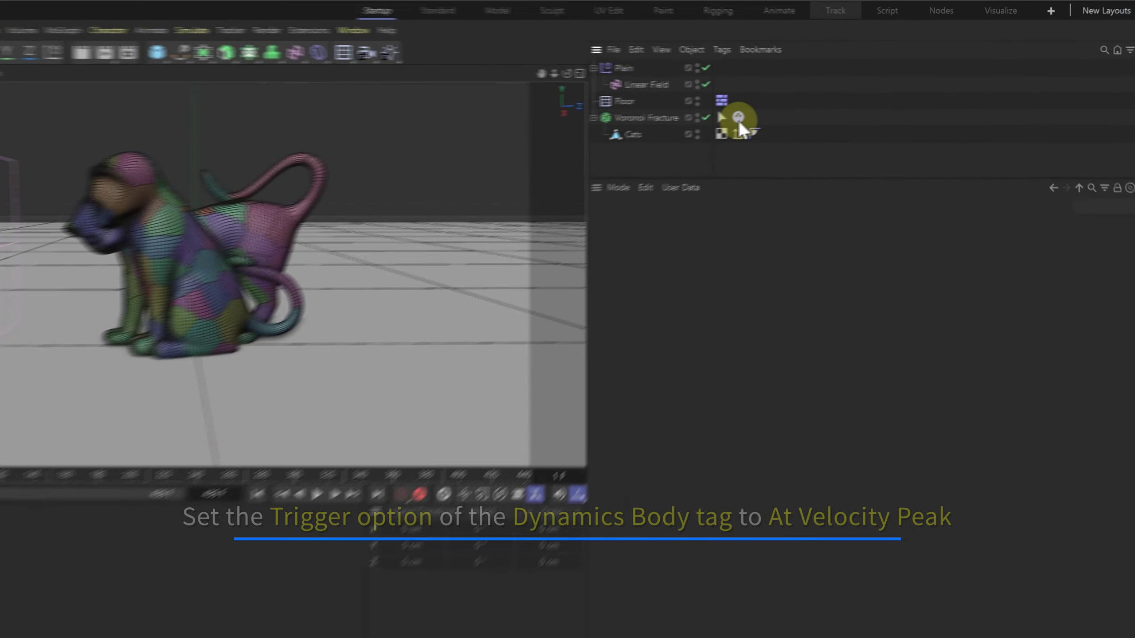
Set the Trigger of the Voronoi Fracture's Dynamics Body tag to At Velocity Peak.
click(738, 117)
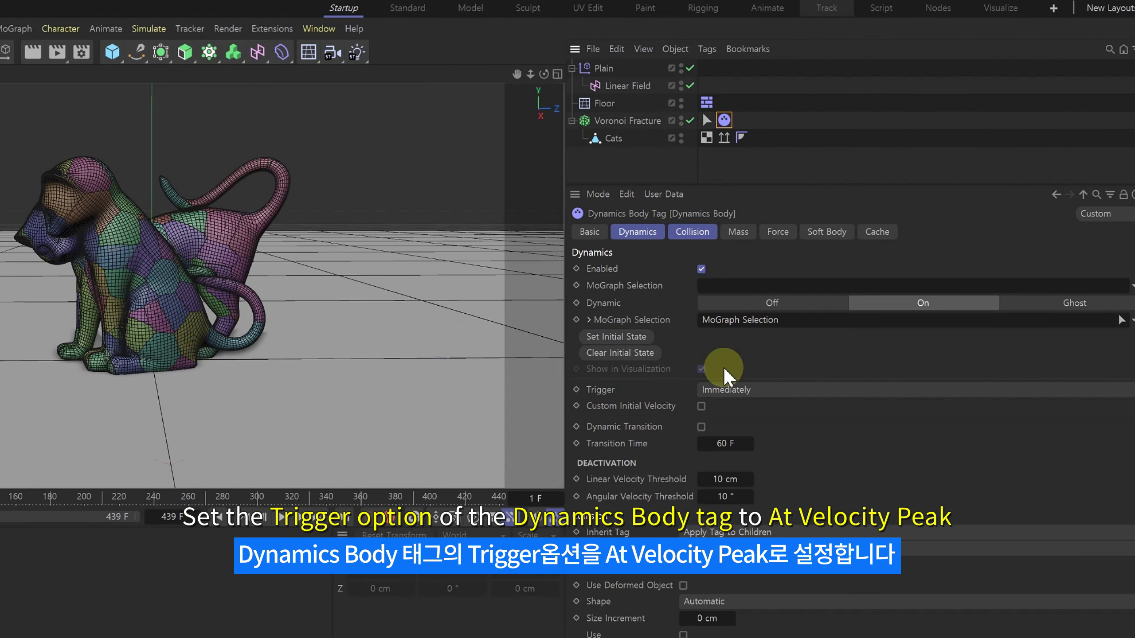
click(727, 388)
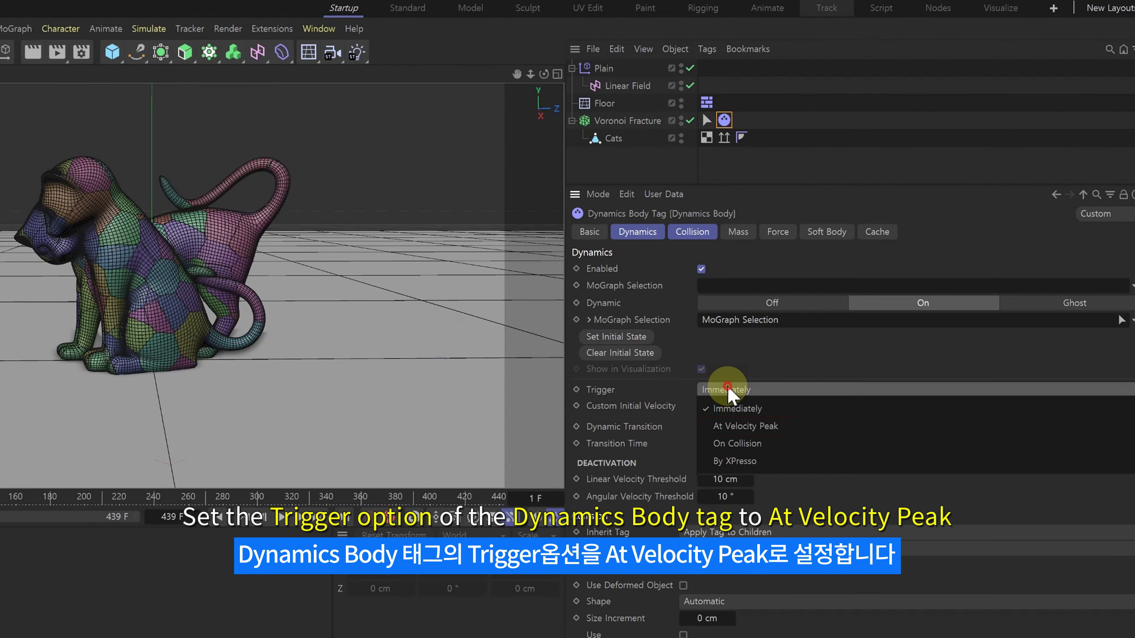
click(735, 426)
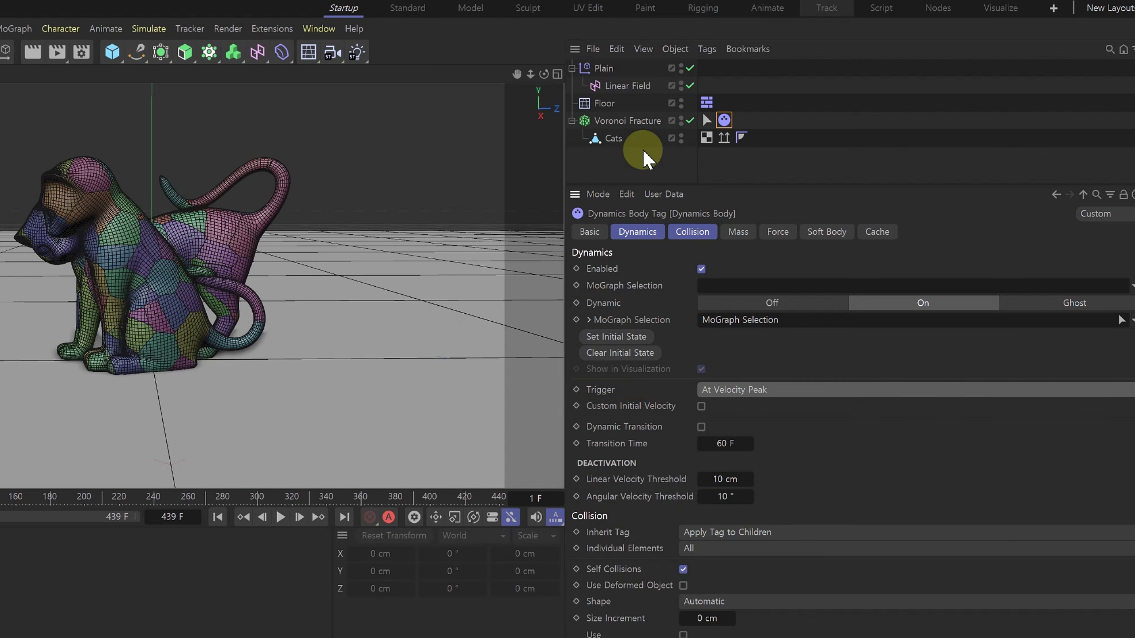
Assign the Voronoi Fracture's MoGraph Selection tag as the Selection of the Plain effector.
click(602, 68)
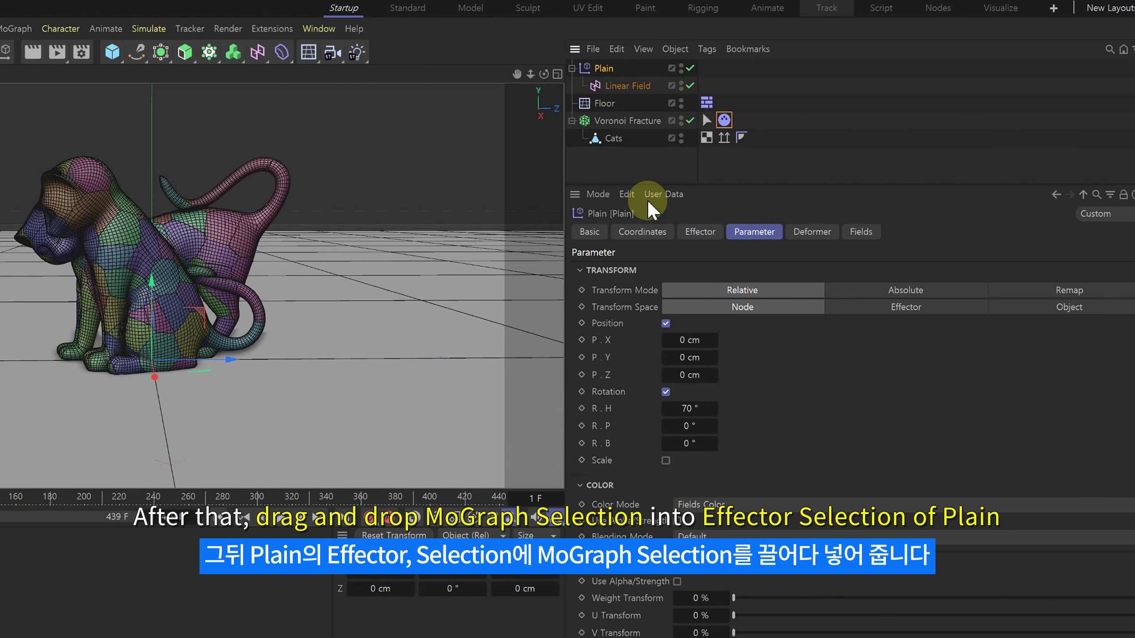
click(699, 231)
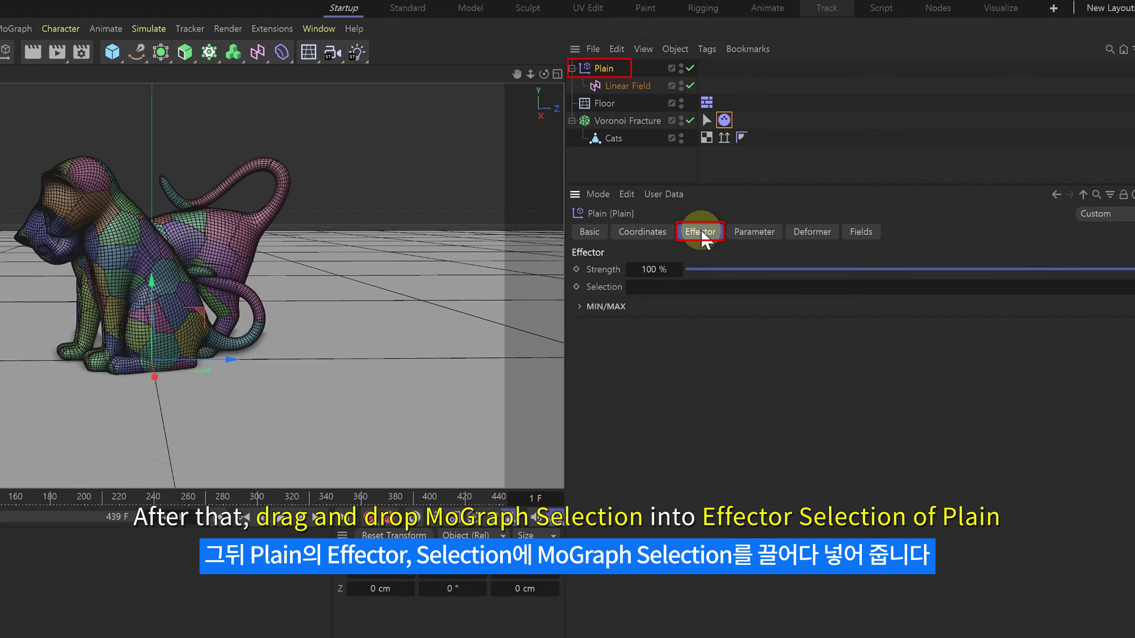
drag(705, 120, 679, 289)
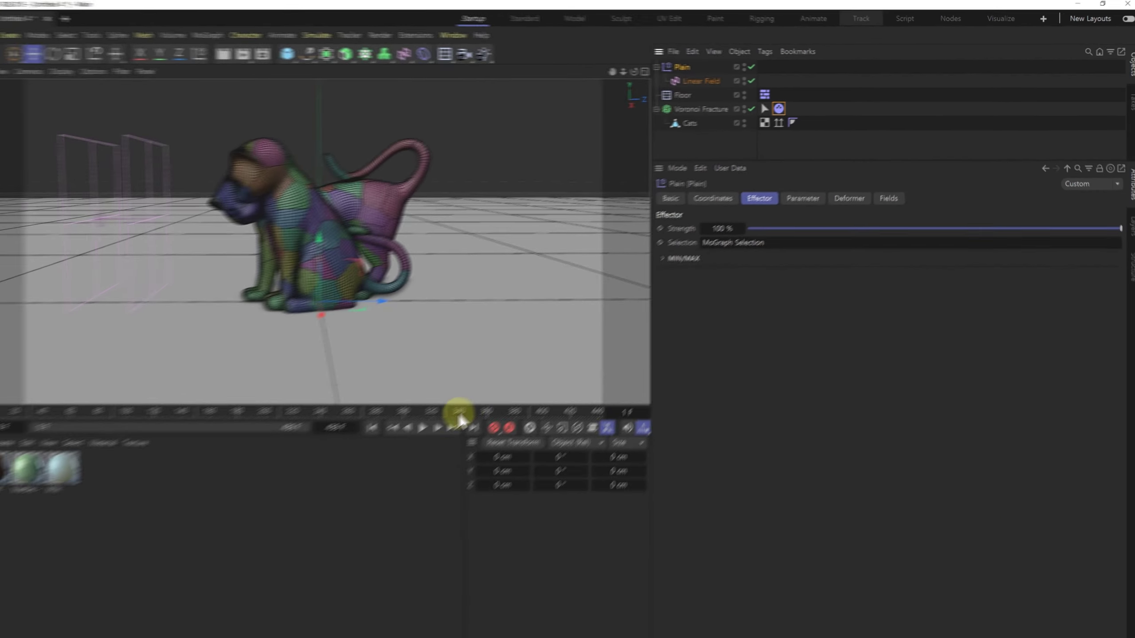
Play the simulation to check the effect of the assigned selection, and rewind to frame 0.
click(447, 413)
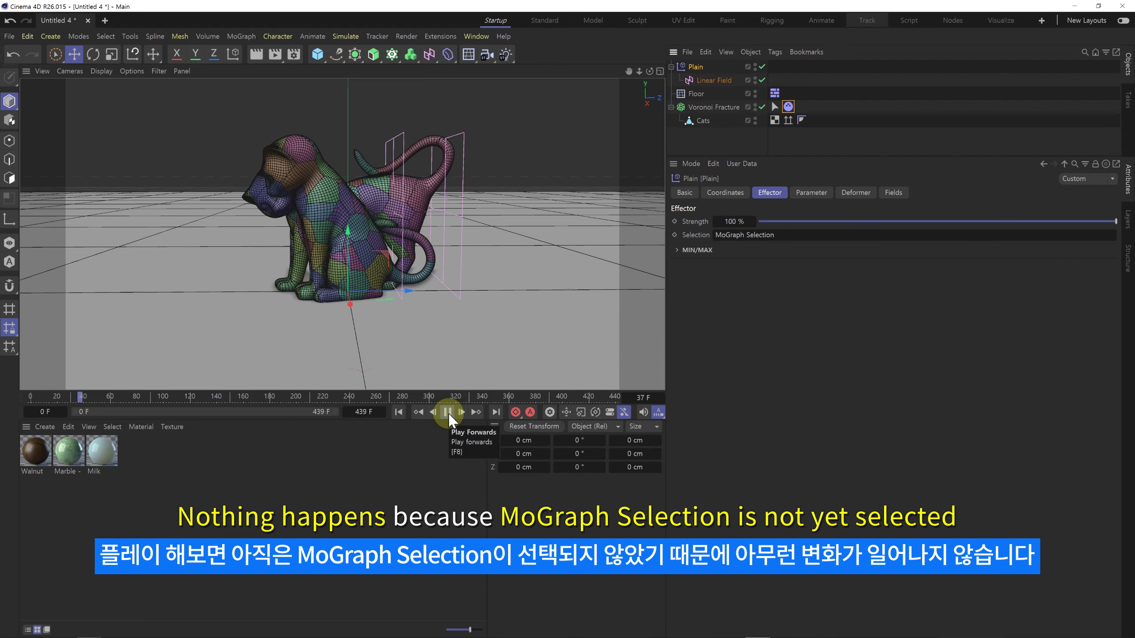
click(447, 412)
click(399, 412)
alt+drag(338, 253, 330, 261)
Brush the Voronoi Fracture's MoGraph Selection over the fragments of the cats' heads, feet, lower bodies and tails.
click(736, 108)
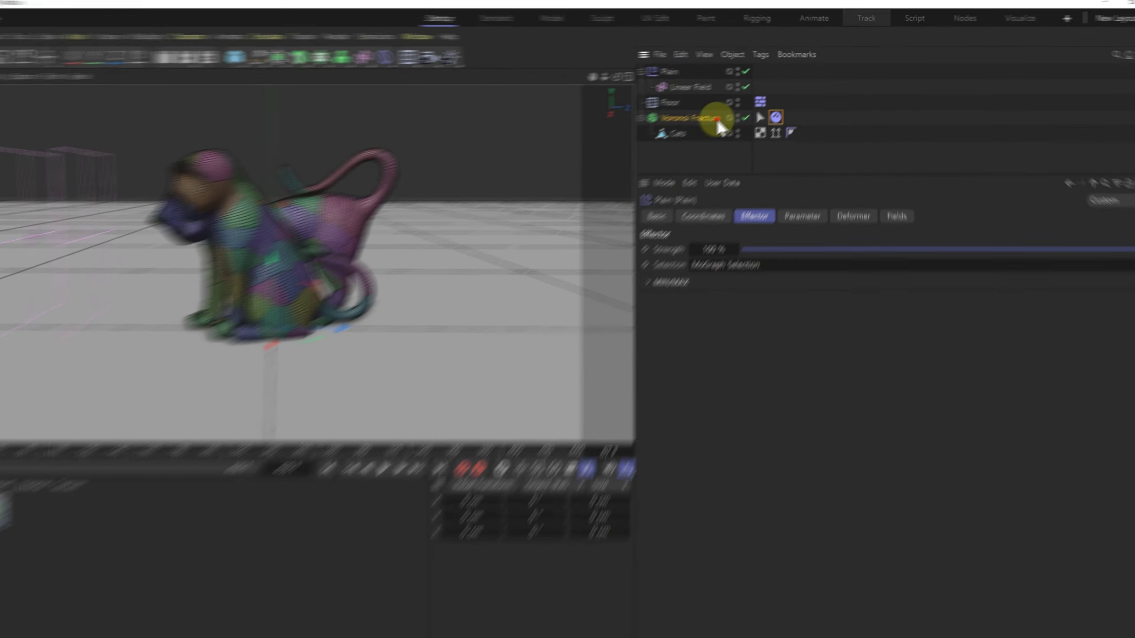
double_click(759, 117)
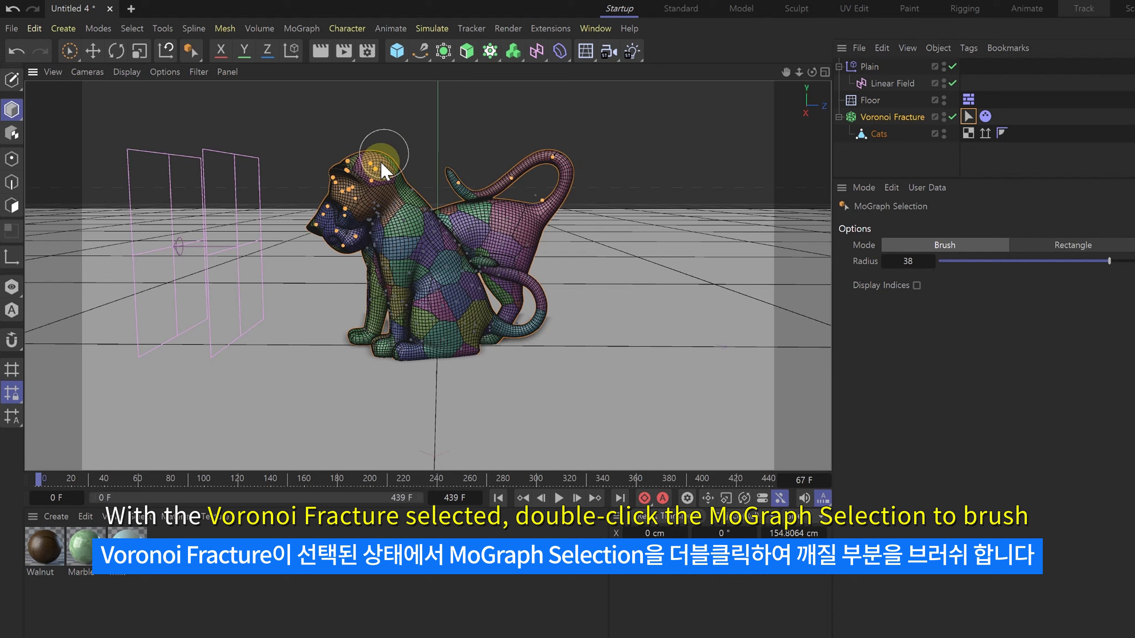
mouse_move(419, 360)
mouse_down()
mouse_move(402, 349)
mouse_move(536, 307)
mouse_up()
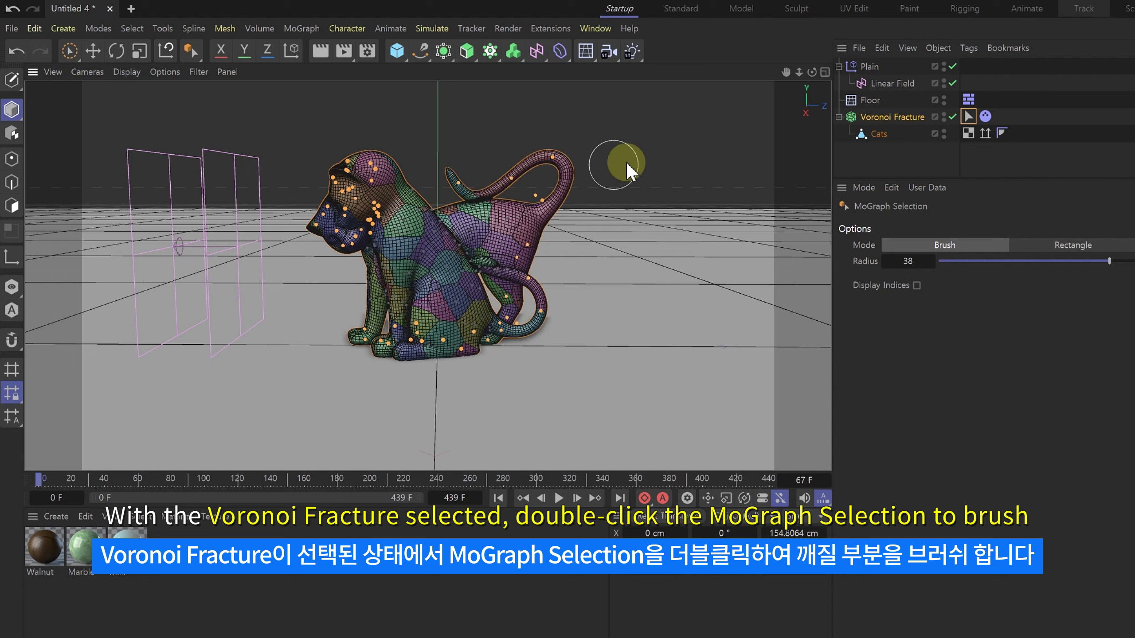
mouse_move(550, 219)
mouse_down()
mouse_move(569, 194)
mouse_move(550, 193)
mouse_move(559, 155)
mouse_up()
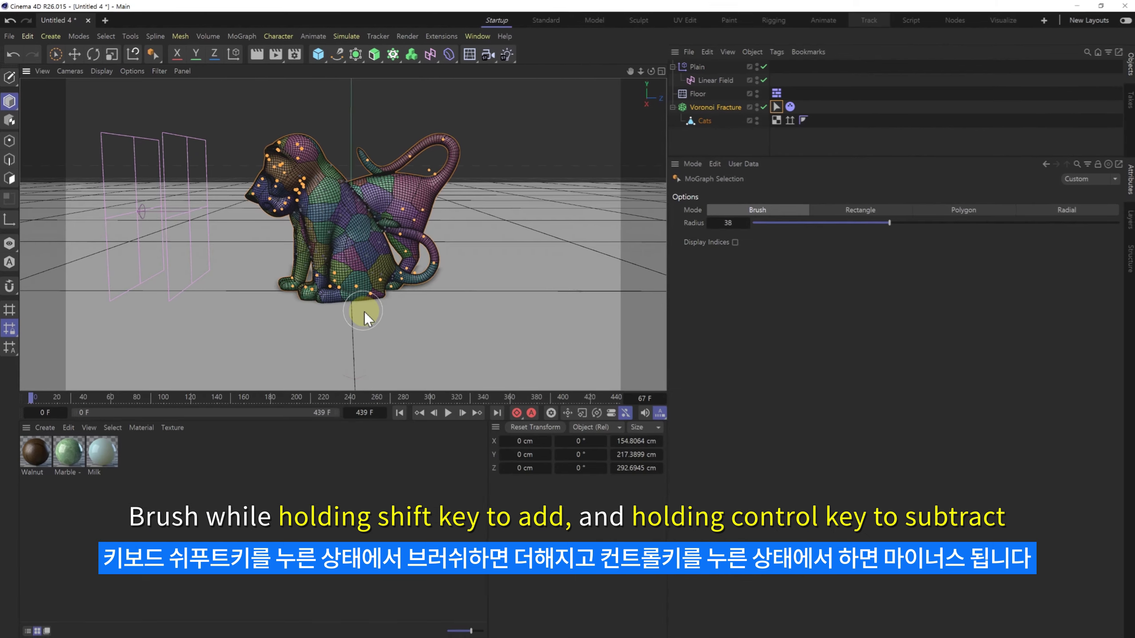
click(730, 141)
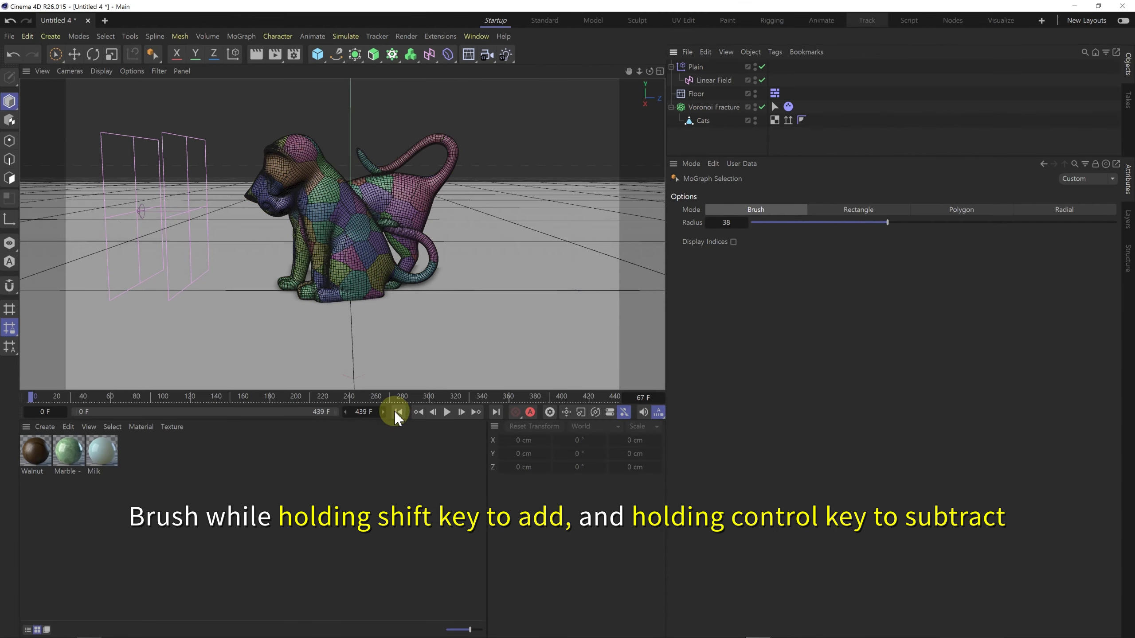
Play the simulation several times from frame 0 to check which painted fragments break, and rewind.
click(447, 412)
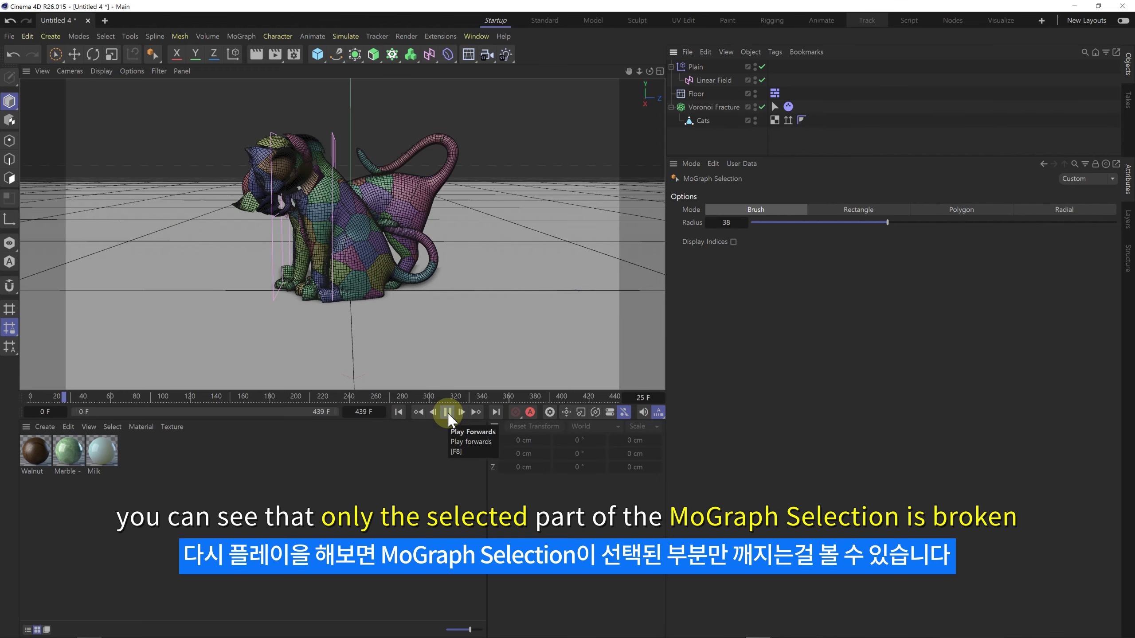
click(399, 413)
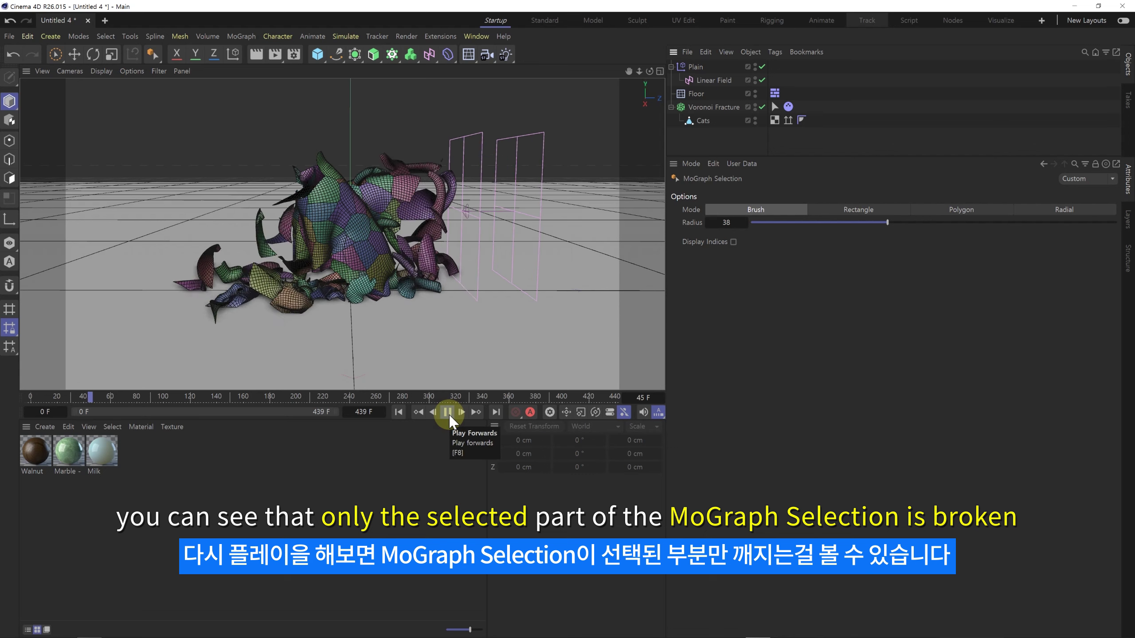
click(398, 412)
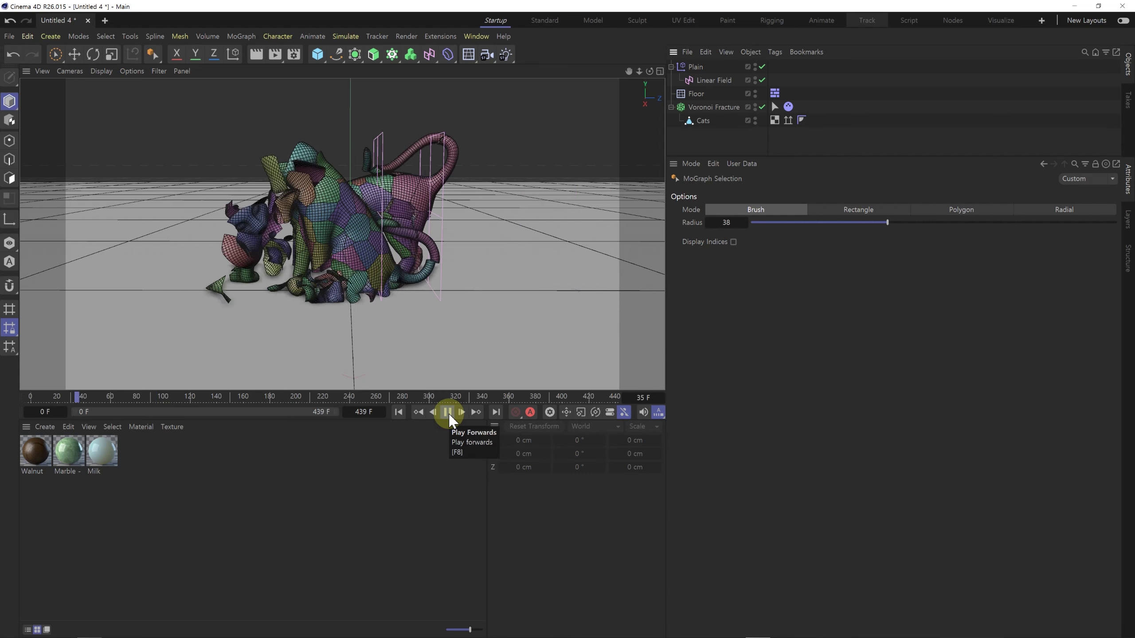
click(448, 414)
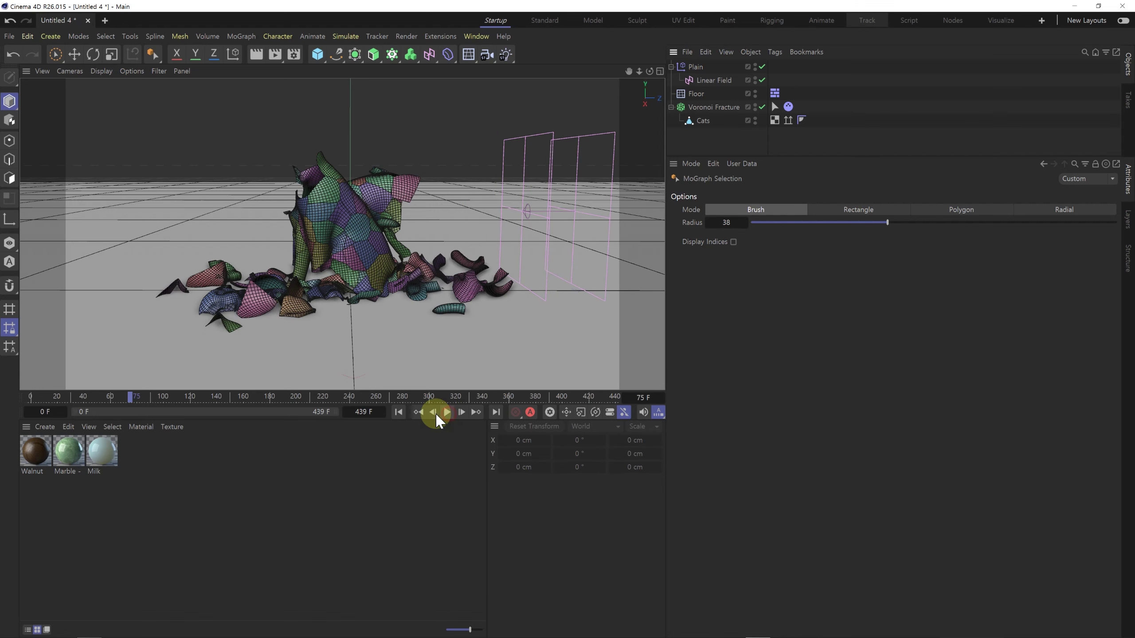
click(401, 413)
Subtract the feet, lower body and tail fragments from the MoGraph Selection, keeping only the head fragments selected.
click(728, 108)
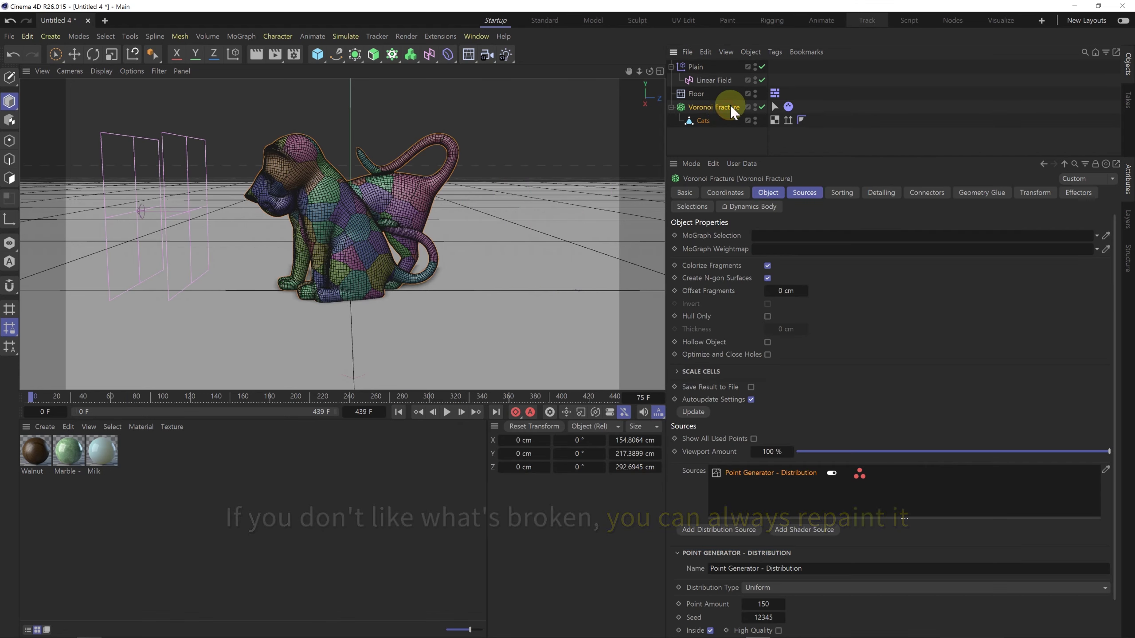
click(774, 107)
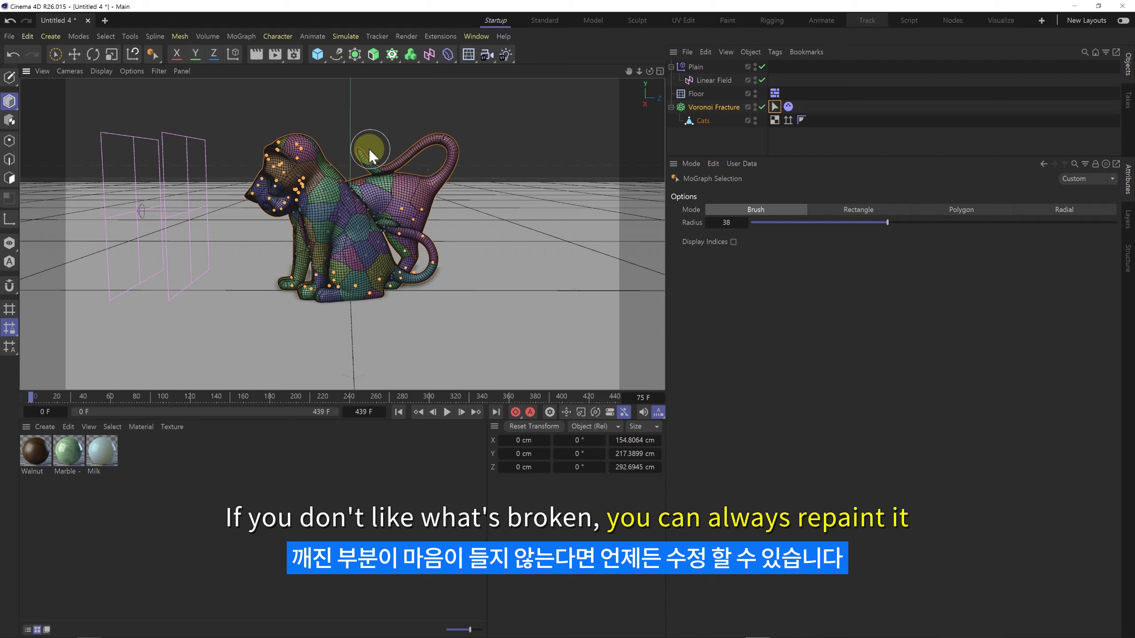
mouse_move(453, 266)
ctrl+mouse_down()
mouse_move(439, 254)
mouse_move(402, 286)
mouse_move(268, 275)
mouse_move(442, 296)
mouse_move(414, 417)
ctrl+mouse_up()
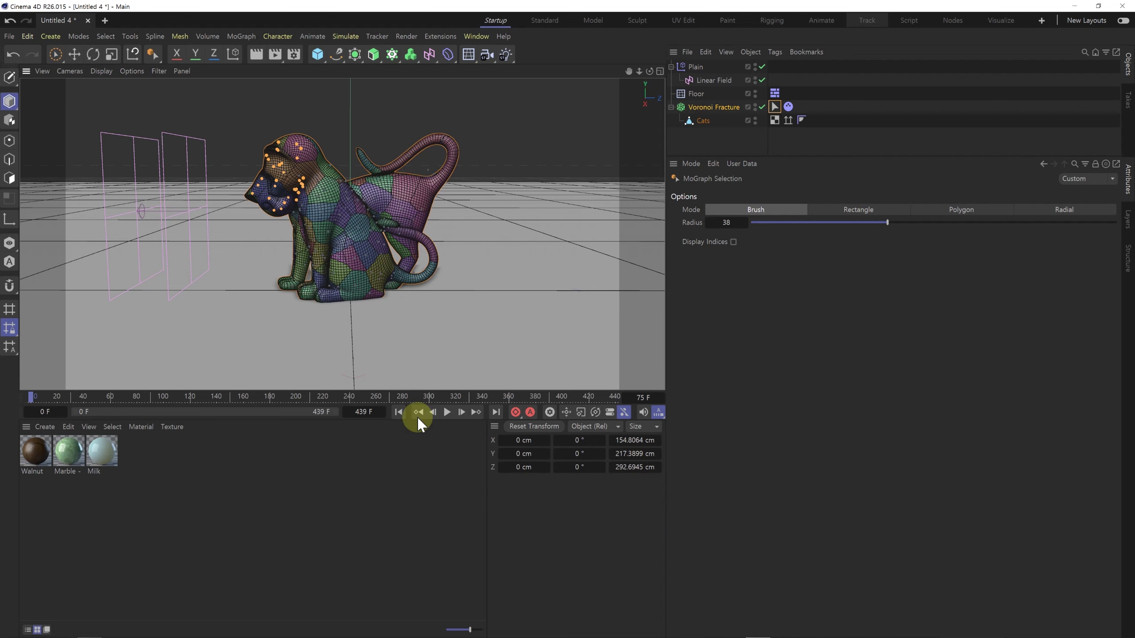
click(513, 322)
Replay the simulation from frame 0, pause it at frame 67 and examine the broken edges around the cats' heads for thickness.
click(397, 412)
click(447, 413)
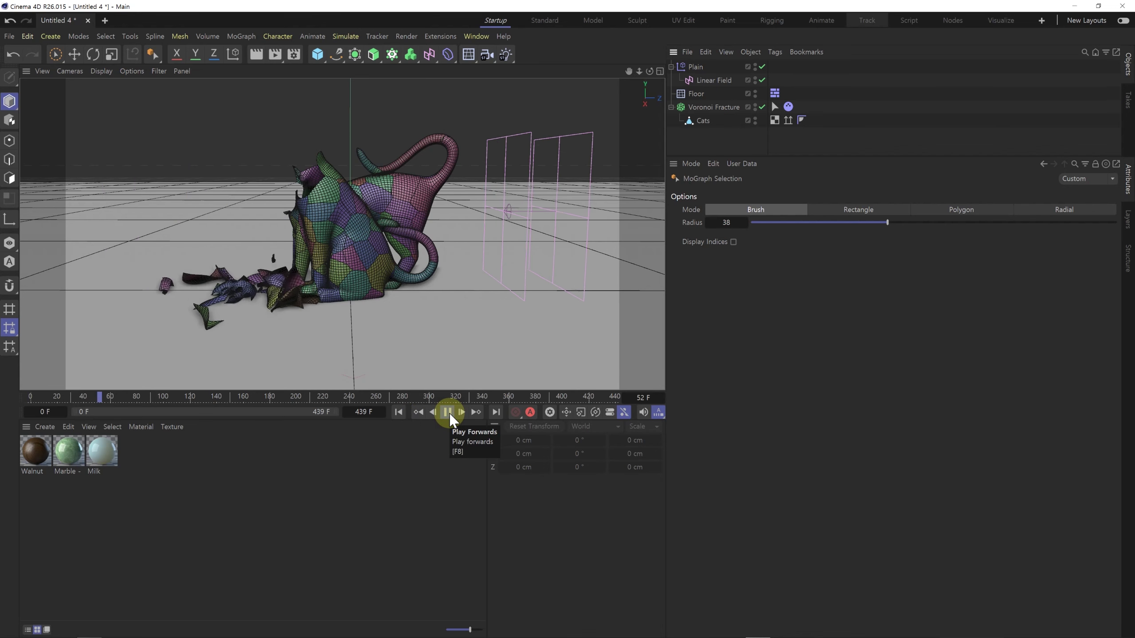
click(399, 413)
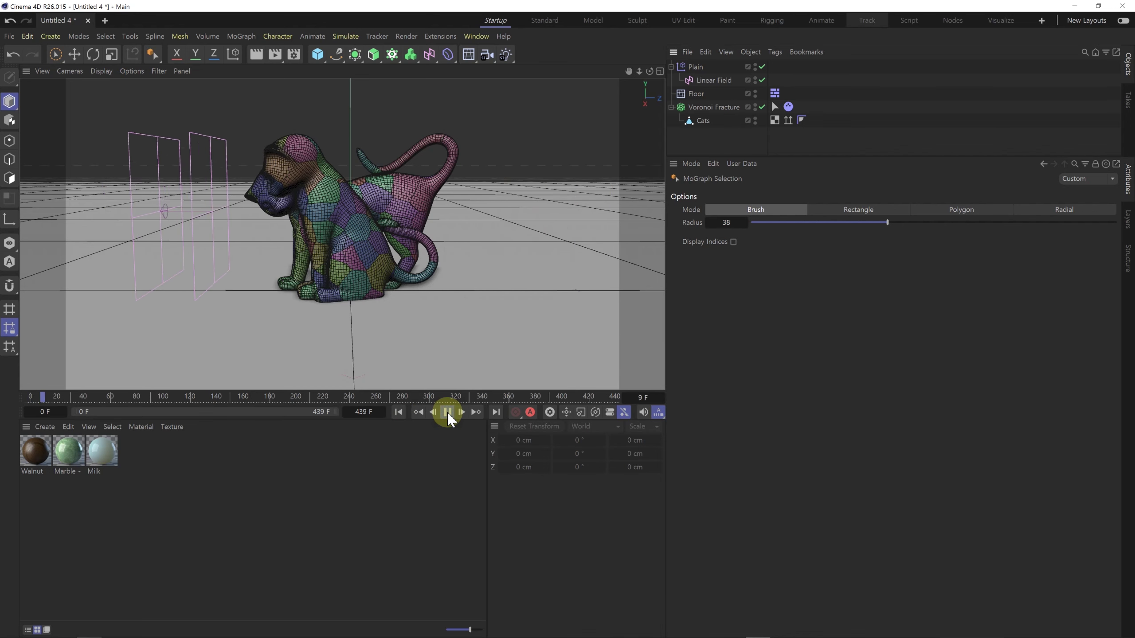
click(447, 413)
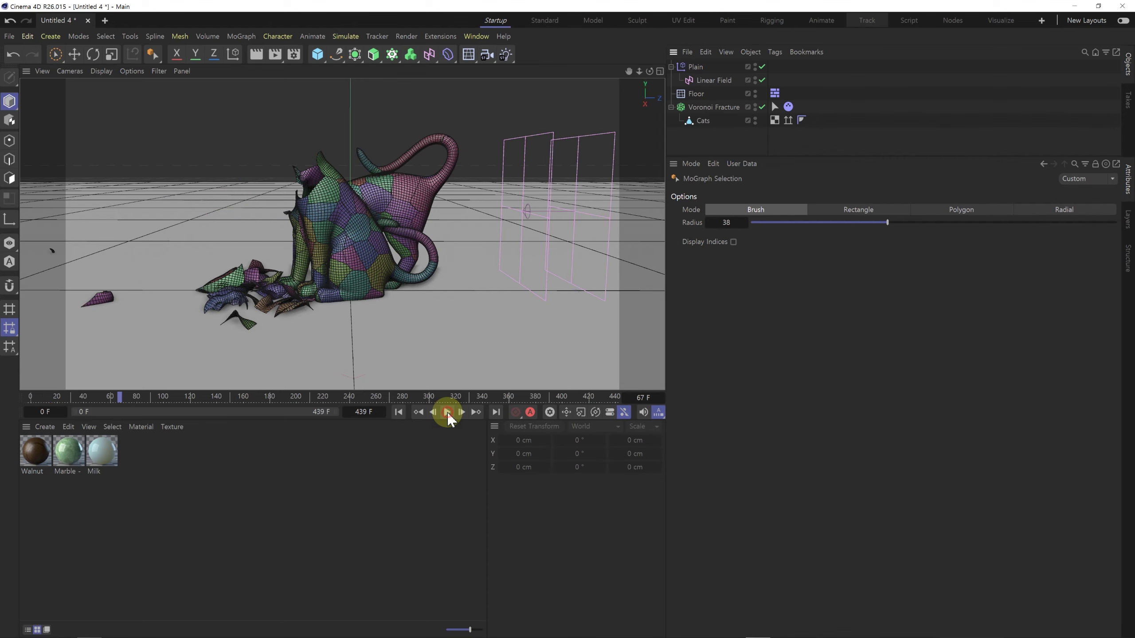
scroll(252, 283, up, 3)
alt+middle_drag(234, 286, 271, 257)
alt+drag(273, 259, 284, 282)
scroll(293, 278, up, 4)
alt+middle_drag(333, 179, 335, 302)
alt+drag(335, 302, 455, 174)
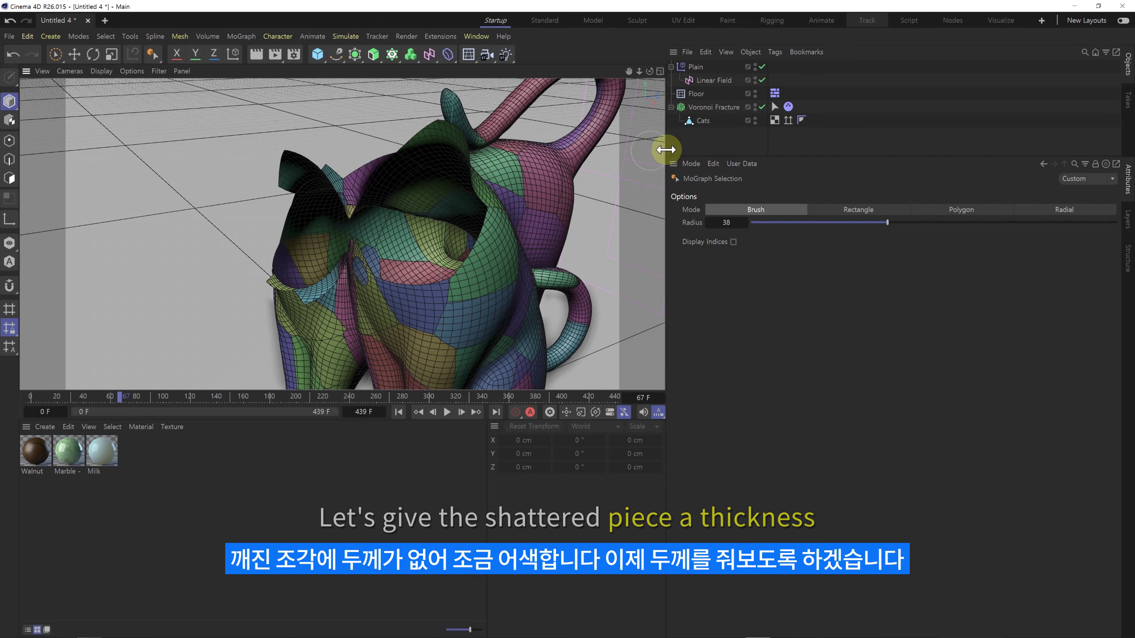
Add a Cloth Surface generator inside the Voronoi Fracture and make the Cats model its child.
click(705, 119)
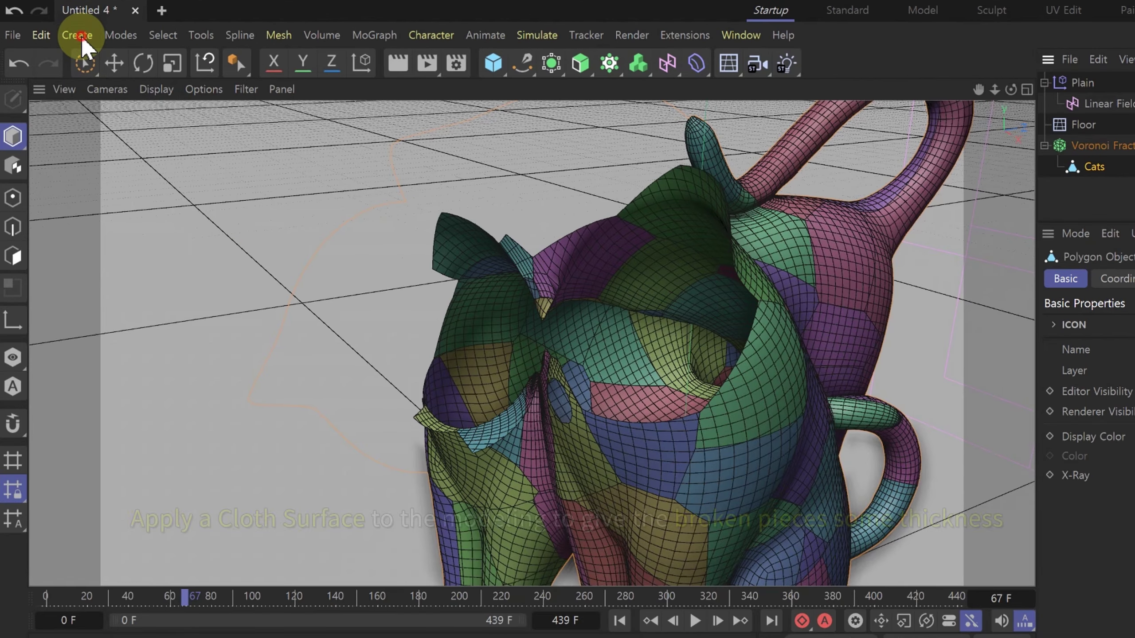
click(80, 36)
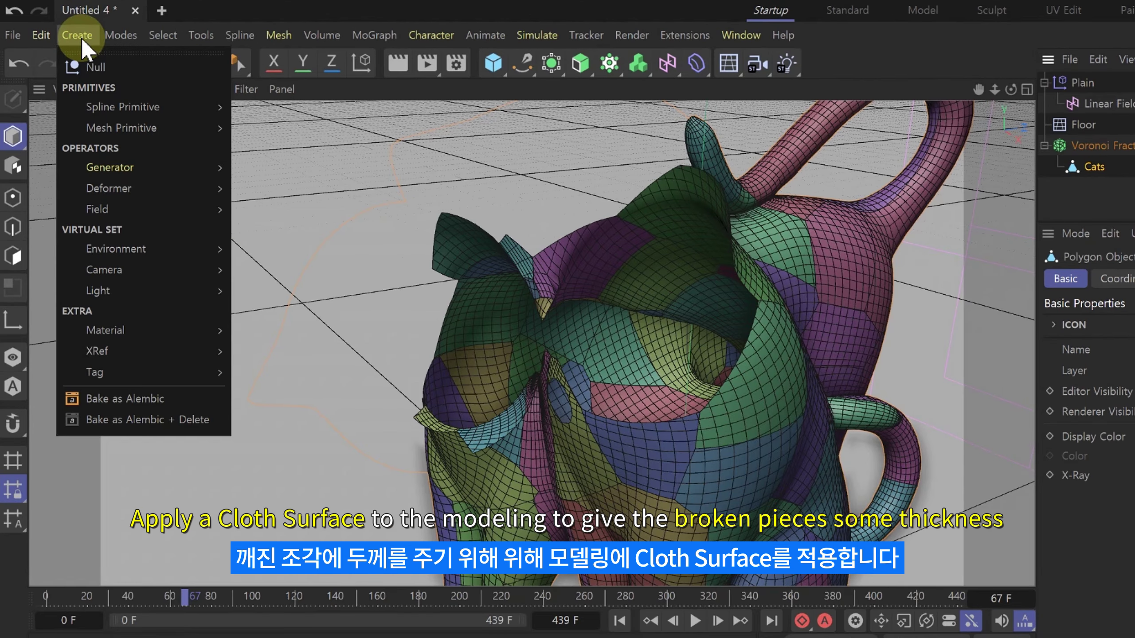
mouse_move(148, 167)
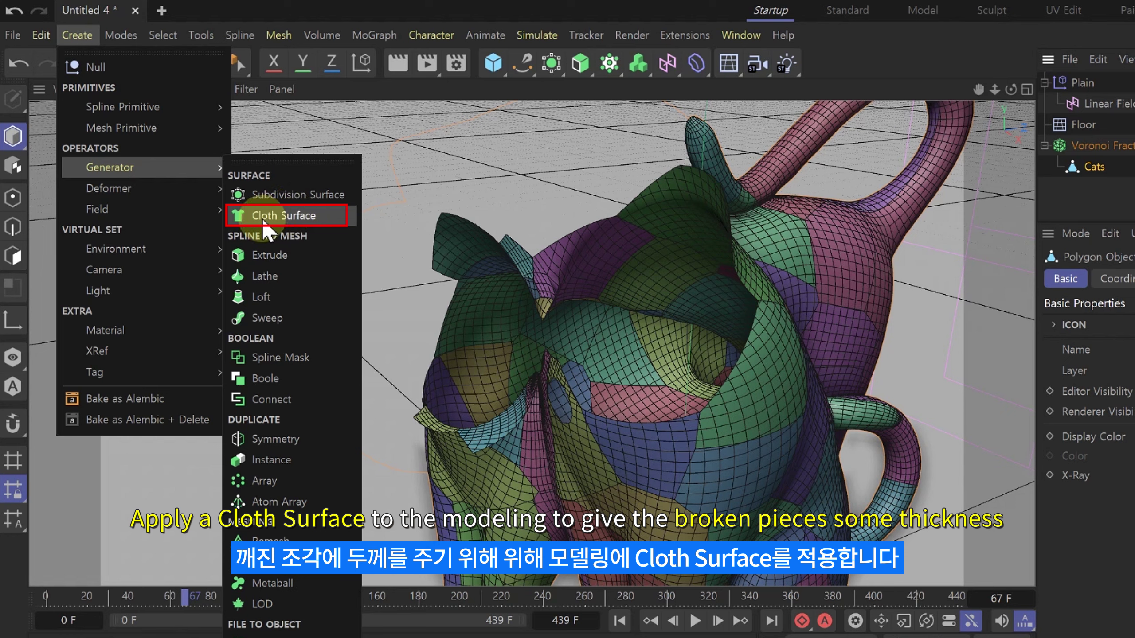
click(284, 216)
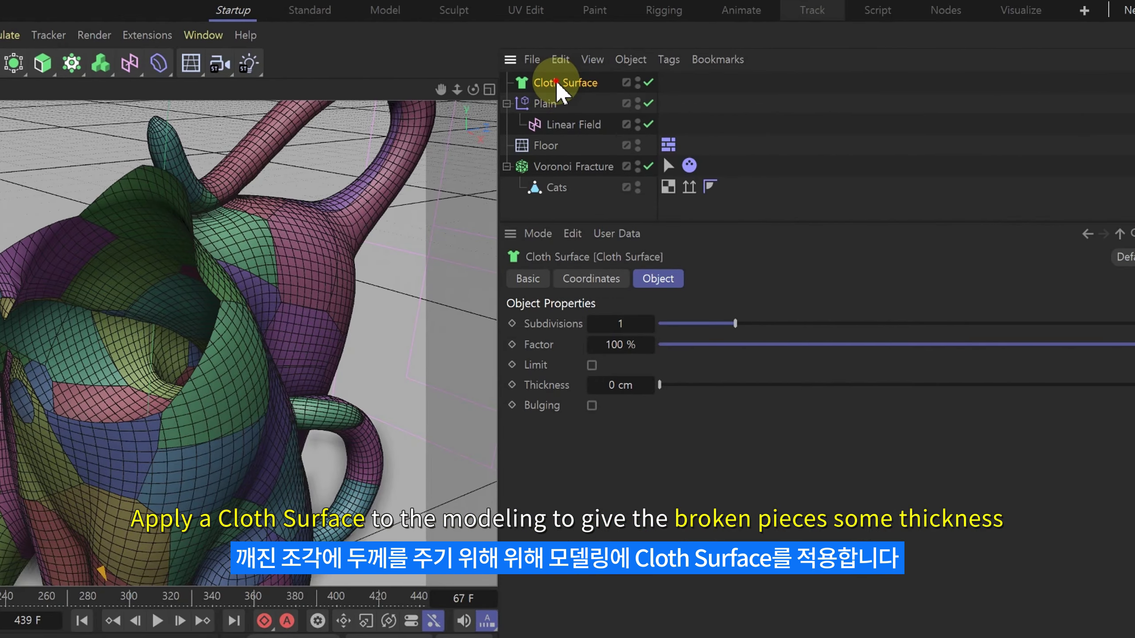
drag(555, 82, 564, 178)
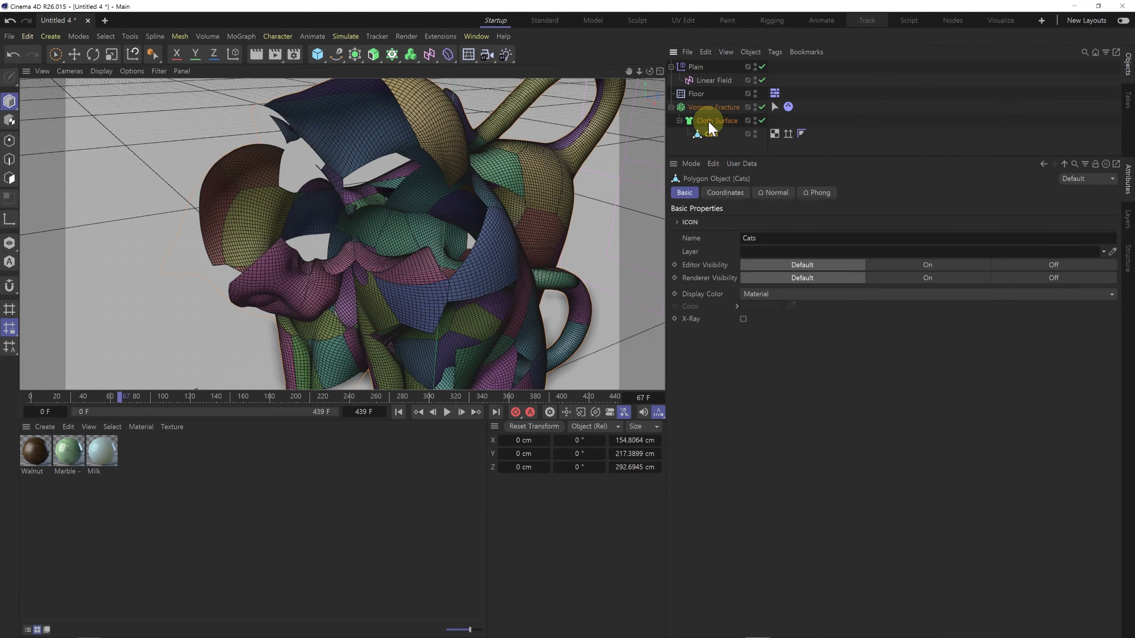
Set the Cloth Surface's Subdivisions to 0 and its Thickness to 1 cm.
click(713, 120)
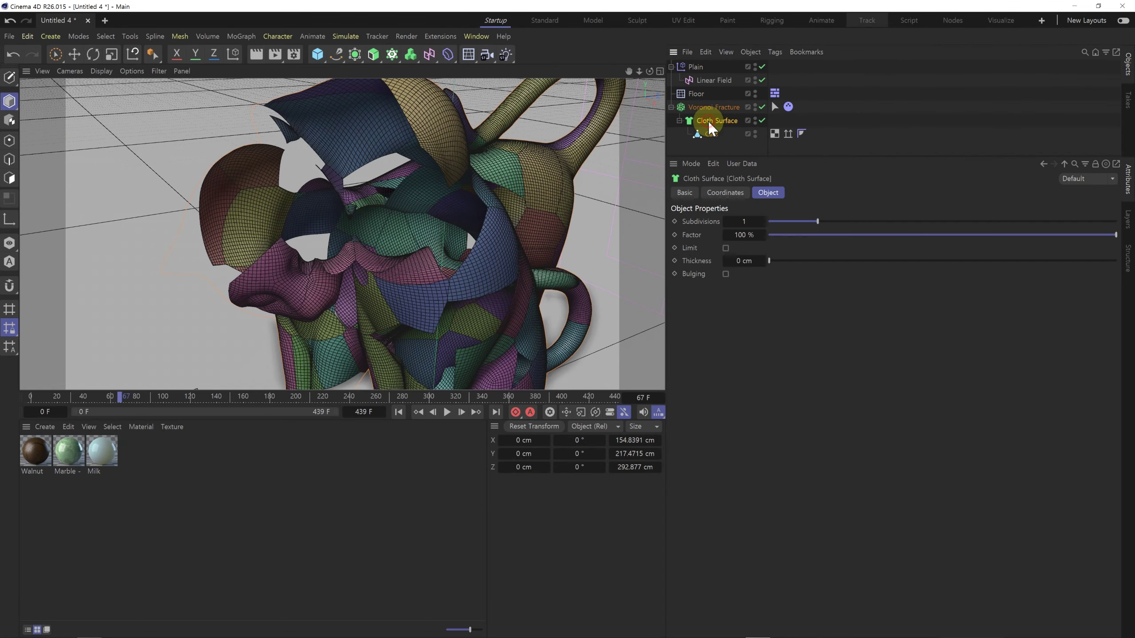
double_click(744, 221)
text(0)
key(Return)
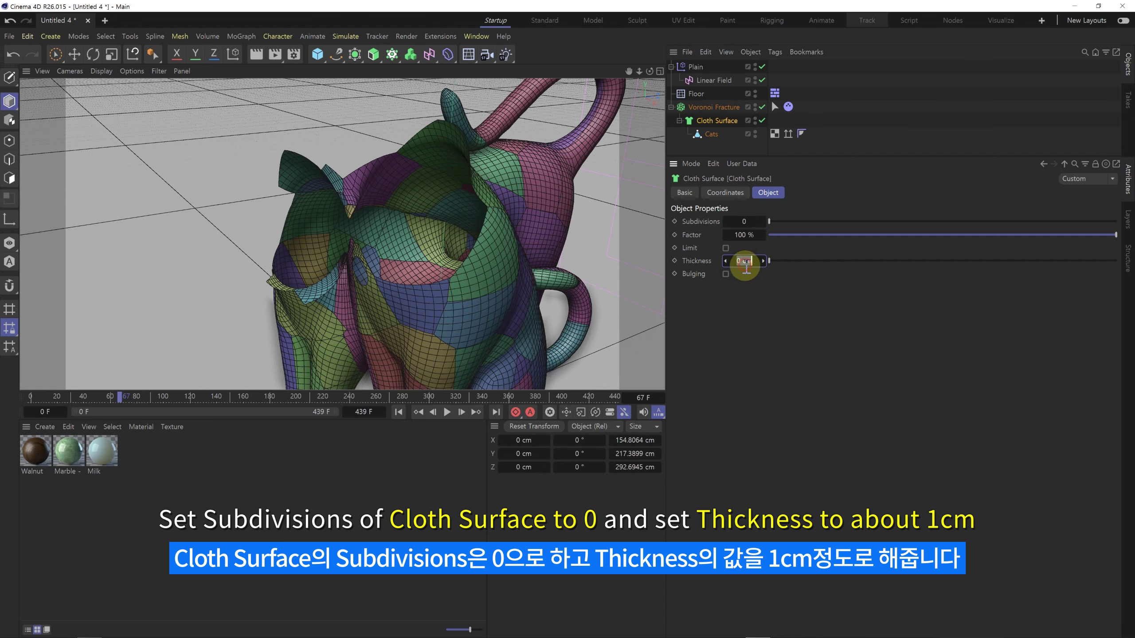
text(1)
key(Return)
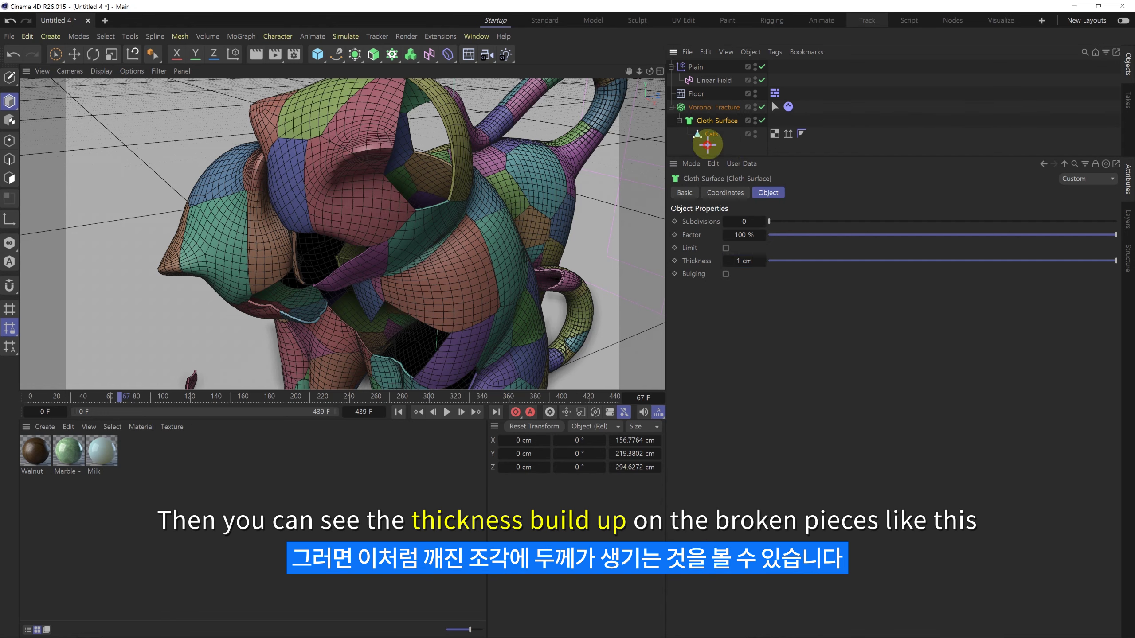
Merge the Cloth Surface and the Cats model into one polygon object with Connect Objects + Delete, and select the merged object.
drag(707, 145, 713, 124)
right_click(713, 121)
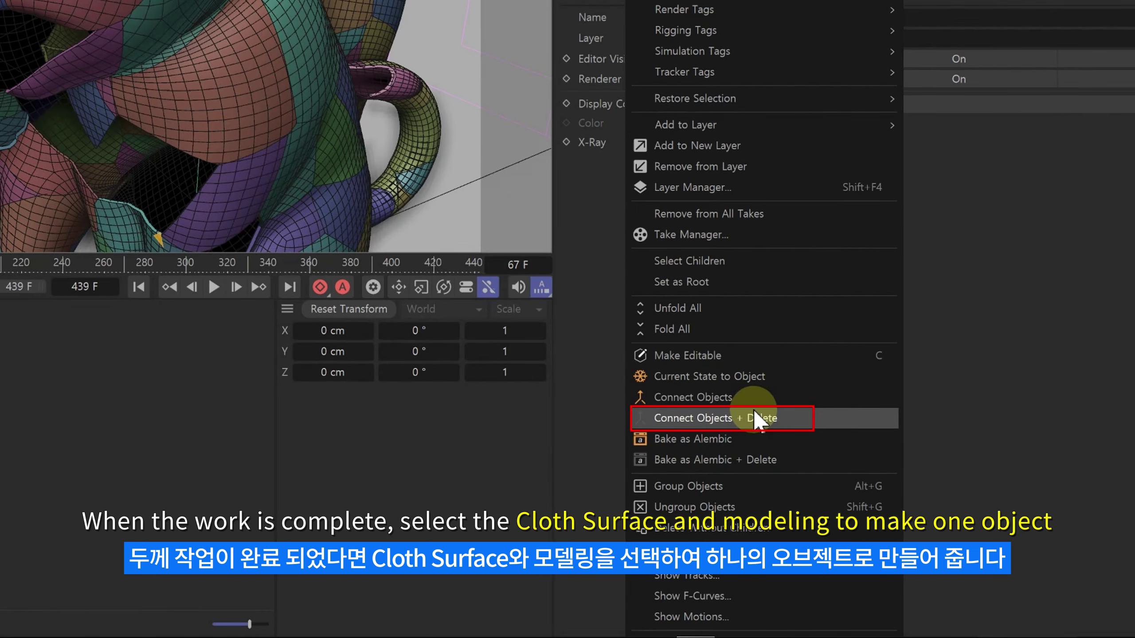
click(750, 415)
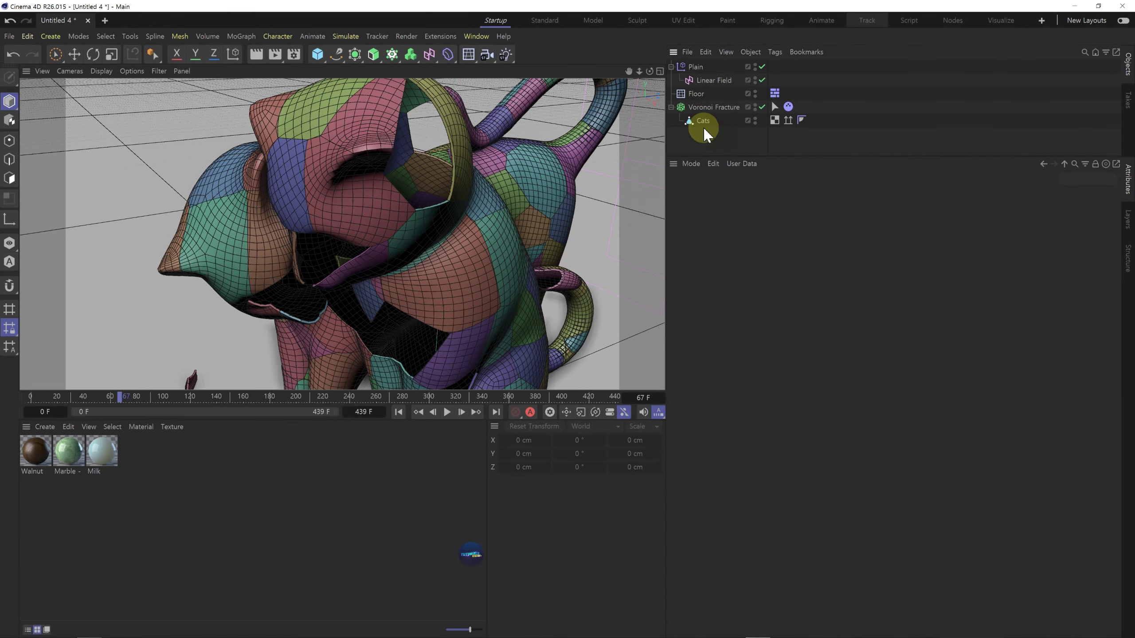
click(705, 118)
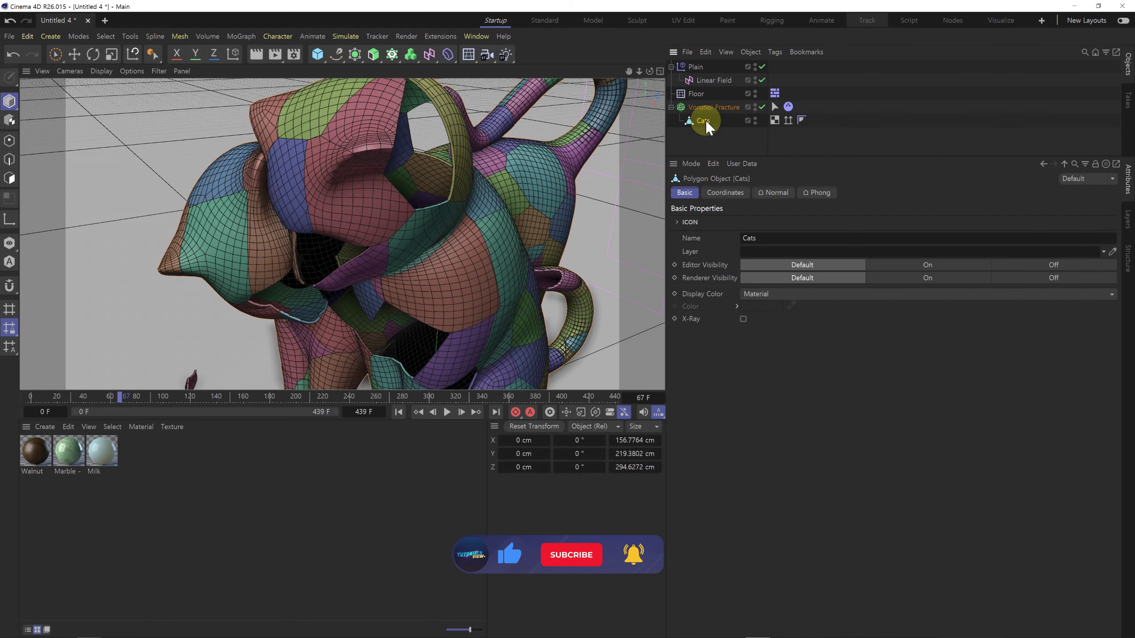
Rewind to frame 0, frame both cats from the side, and switch the viewport display to shading without wireframe lines.
click(398, 412)
scroll(431, 222, down, 5)
alt+middle_drag(397, 221, 348, 227)
alt+drag(347, 227, 311, 220)
alt+right_drag(397, 220, 403, 220)
alt+middle_drag(396, 219, 345, 217)
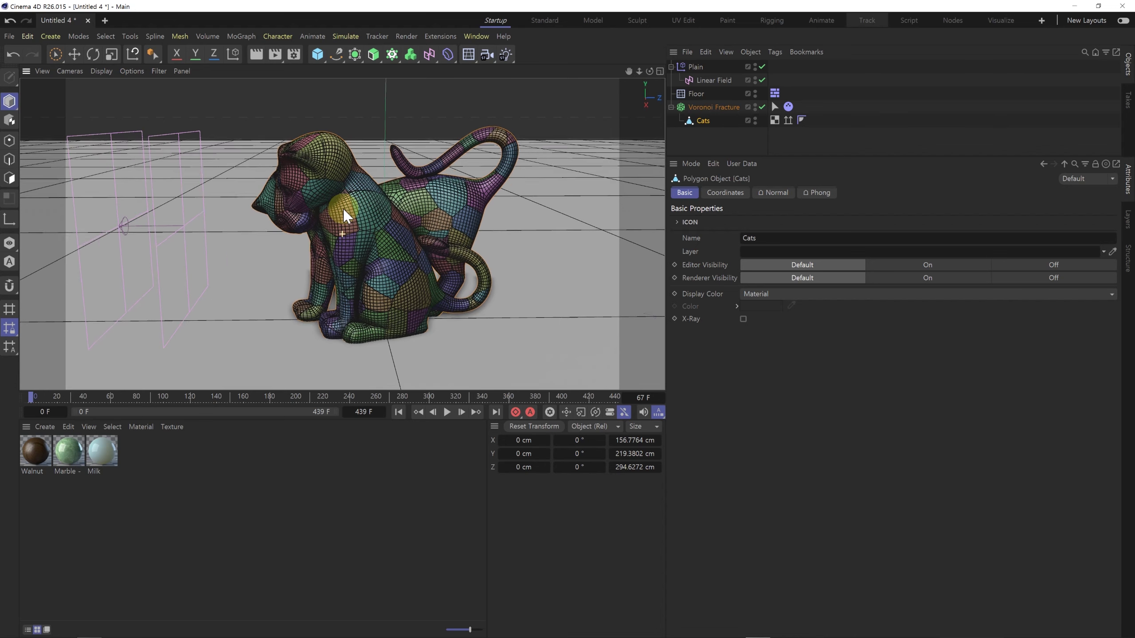
alt+drag(344, 217, 386, 195)
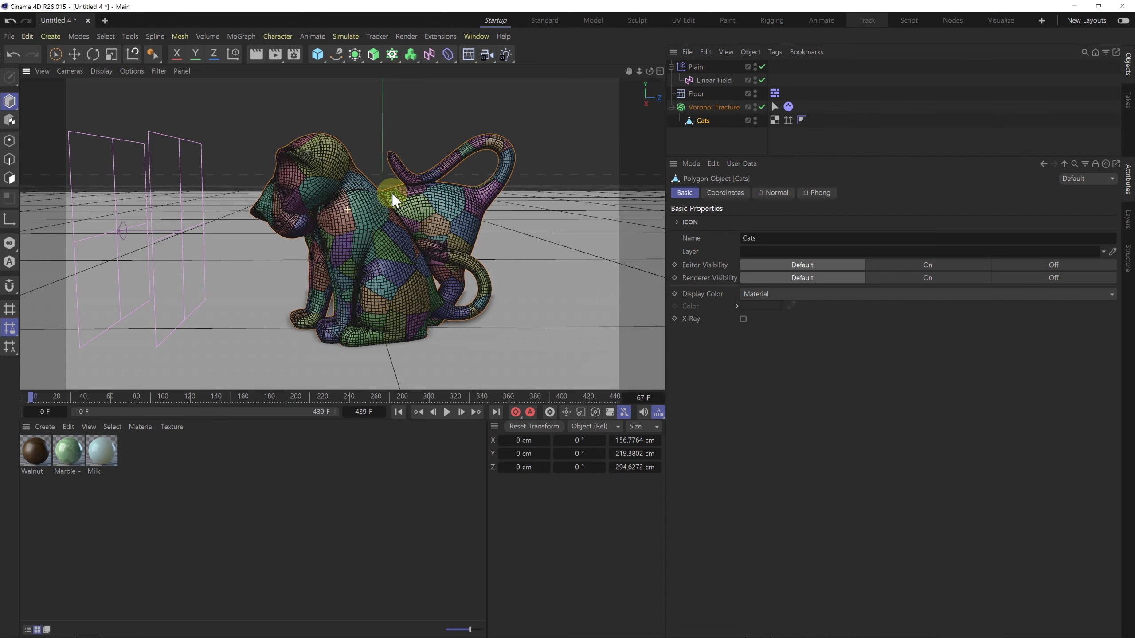
click(97, 72)
click(113, 102)
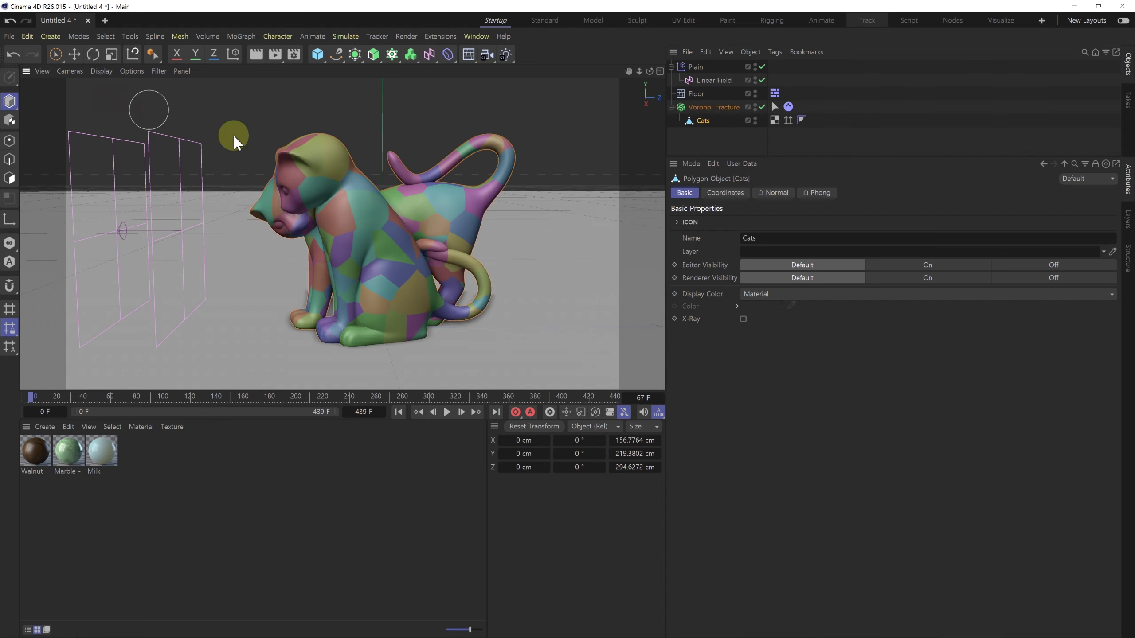
Brush the head, feet, lower body and tail fragments into the Voronoi Fracture's MoGraph Selection.
click(788, 141)
click(705, 108)
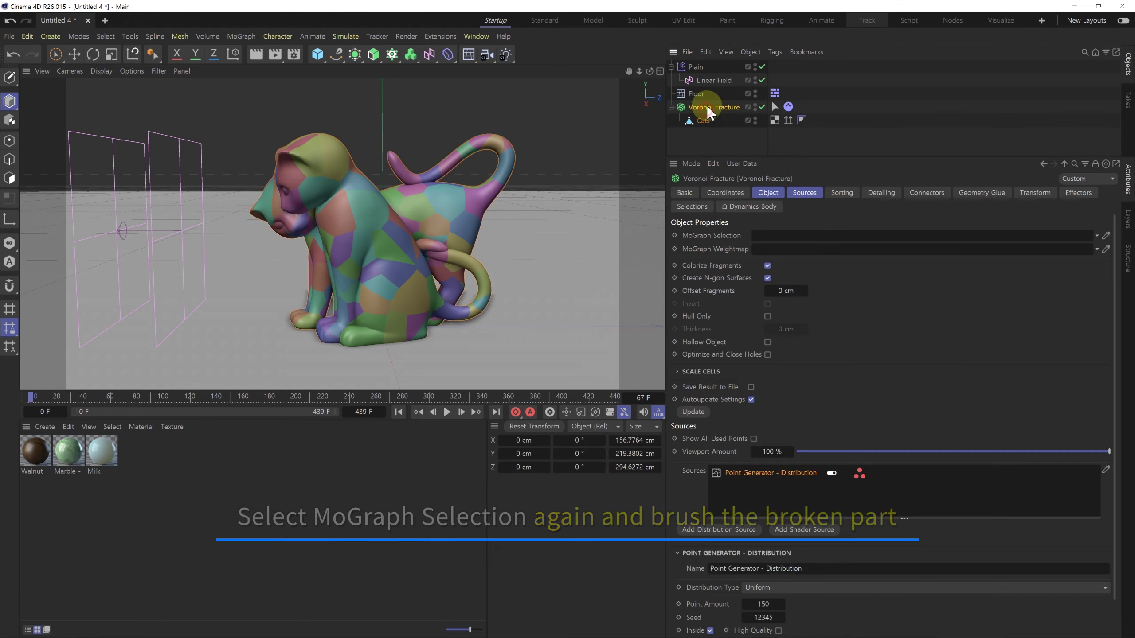
click(774, 108)
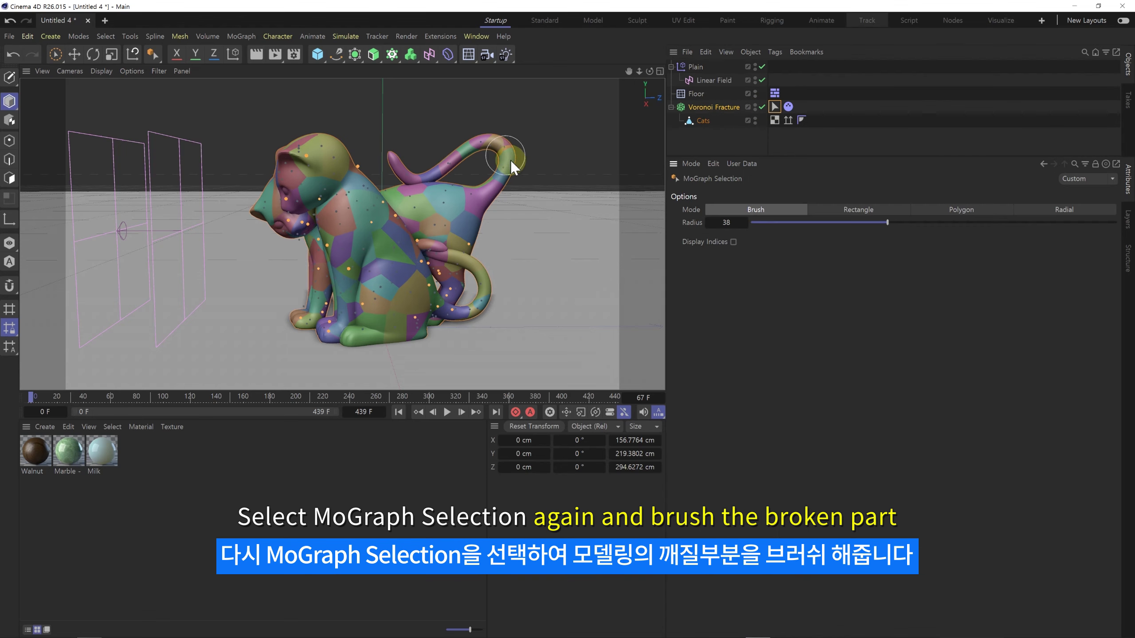
drag(508, 170, 469, 152)
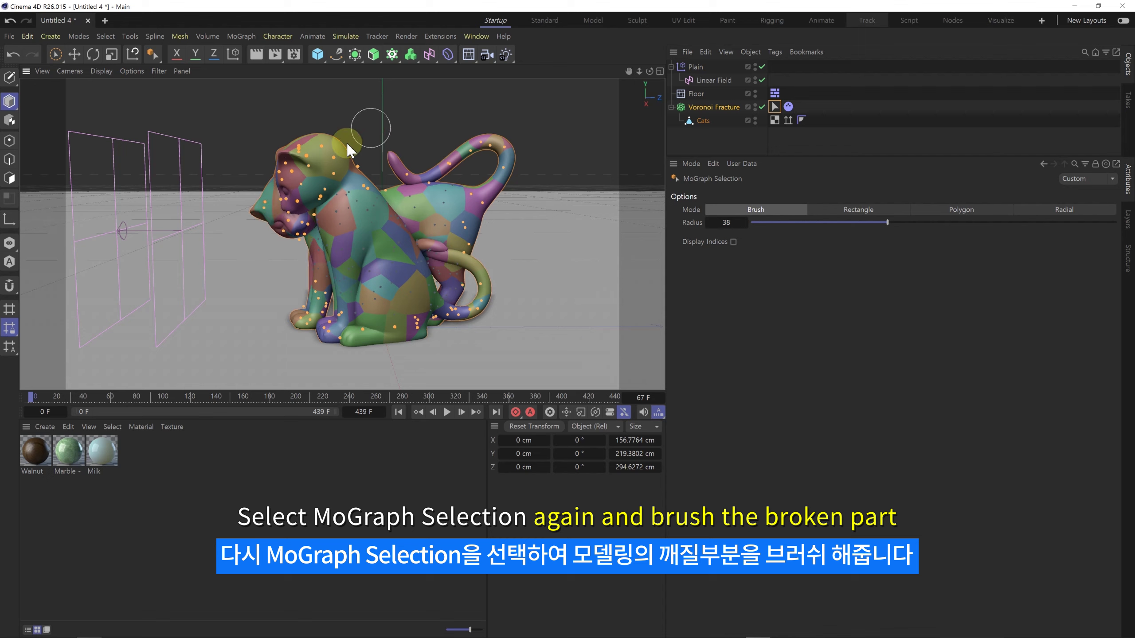
click(729, 139)
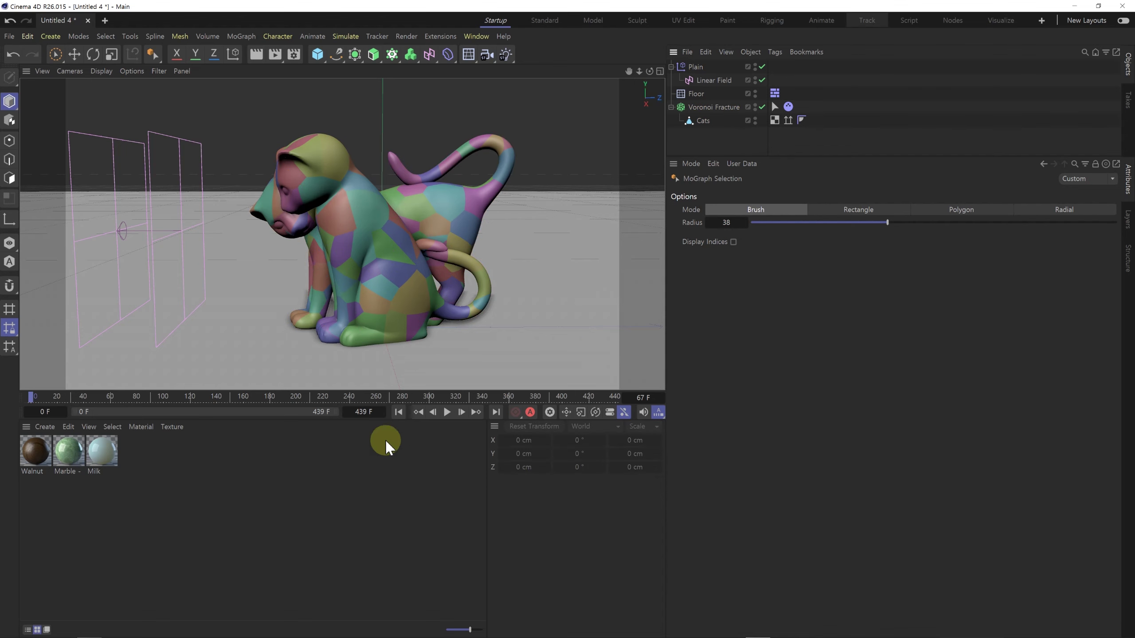
Play the simulation, replay it from the start, and pause it at frame 45.
click(447, 412)
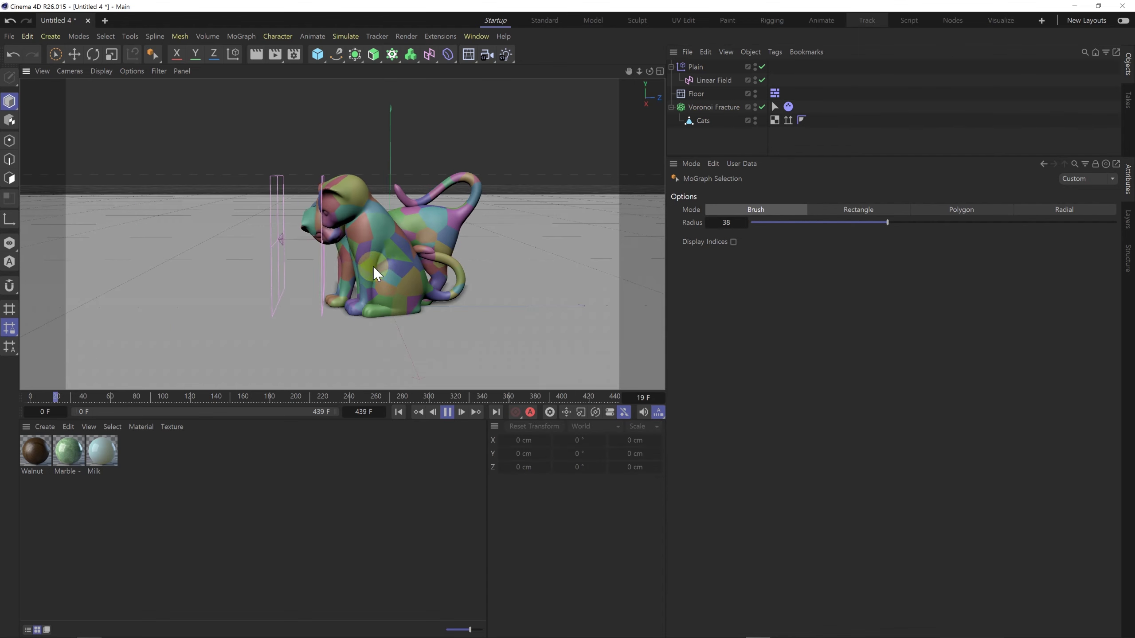
click(398, 412)
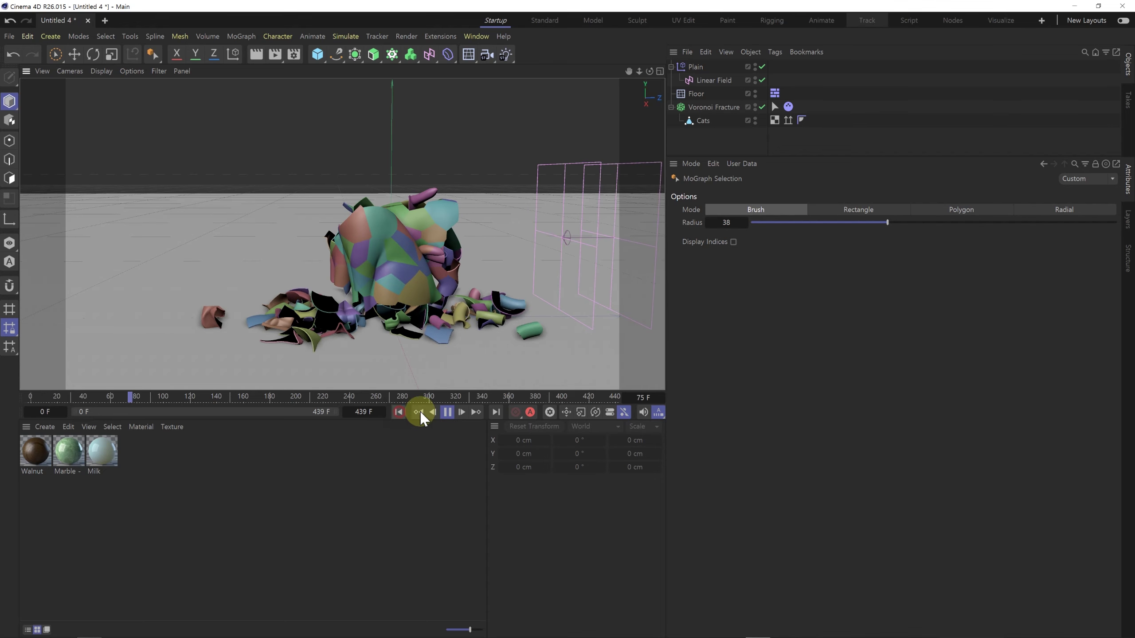
click(446, 411)
click(452, 416)
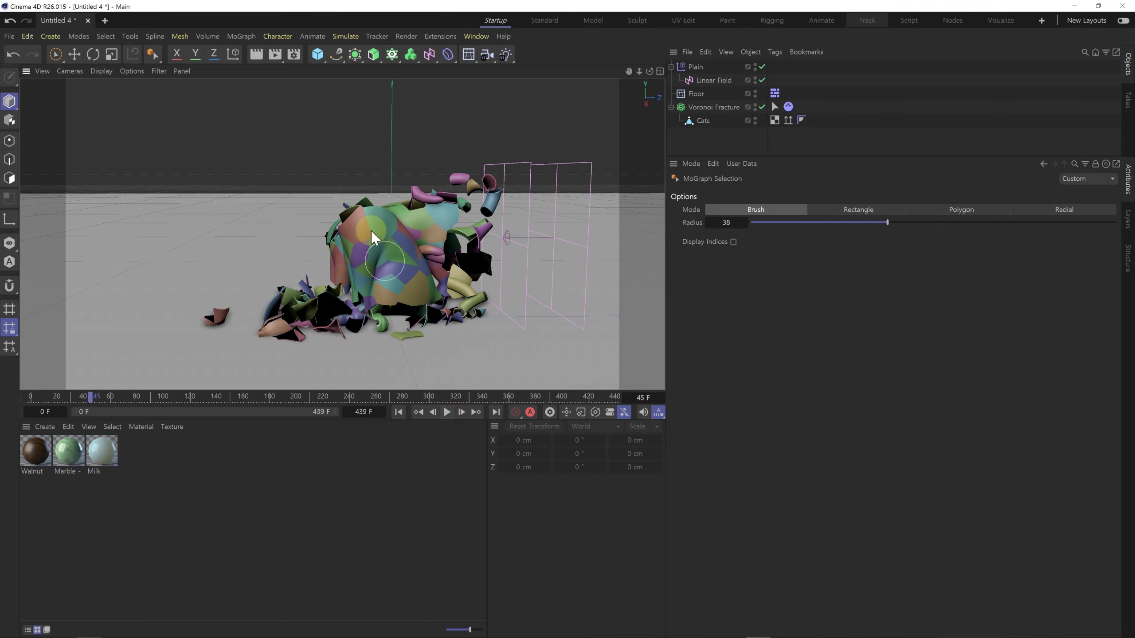
Examine the thickness of the broken pieces around the cats' bodies up close, and rewind to frame 0.
alt+drag(370, 230, 405, 247)
scroll(409, 205, up, 4)
mouse_move(409, 206)
alt+mouse_down()
mouse_move(346, 224)
mouse_move(393, 204)
alt+mouse_up()
scroll(348, 201, up, 2)
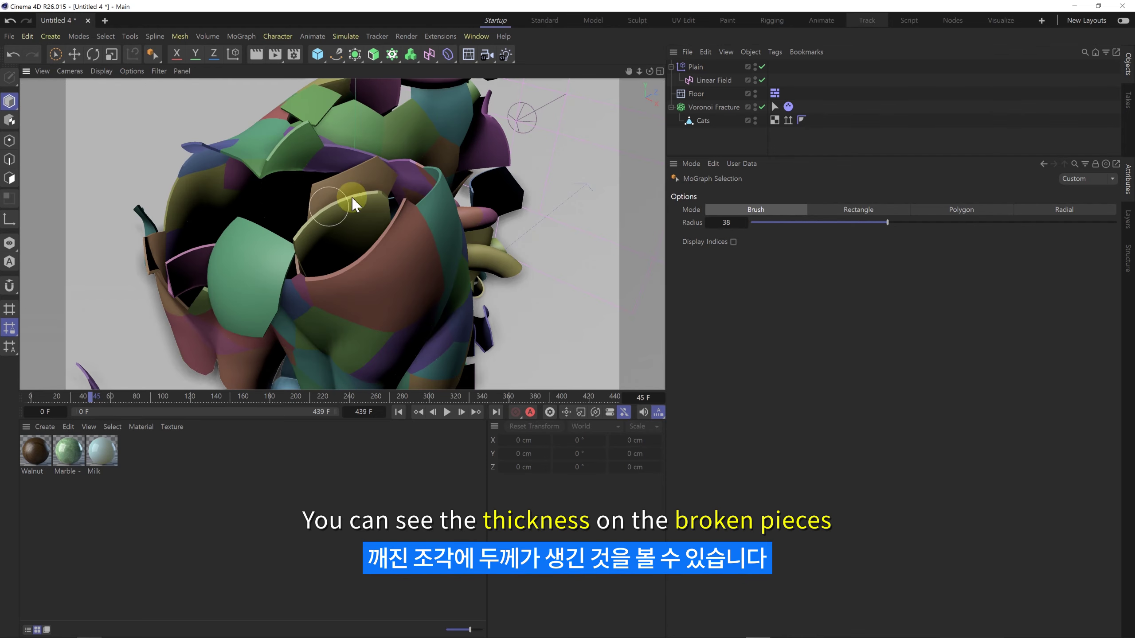
scroll(357, 240, down, 3)
mouse_move(356, 240)
alt+mouse_down()
mouse_move(367, 240)
mouse_move(352, 220)
alt+mouse_up()
scroll(348, 236, down, 3)
alt+middle_drag(363, 242, 312, 215)
scroll(308, 221, down, 1)
alt+drag(307, 221, 308, 212)
click(399, 412)
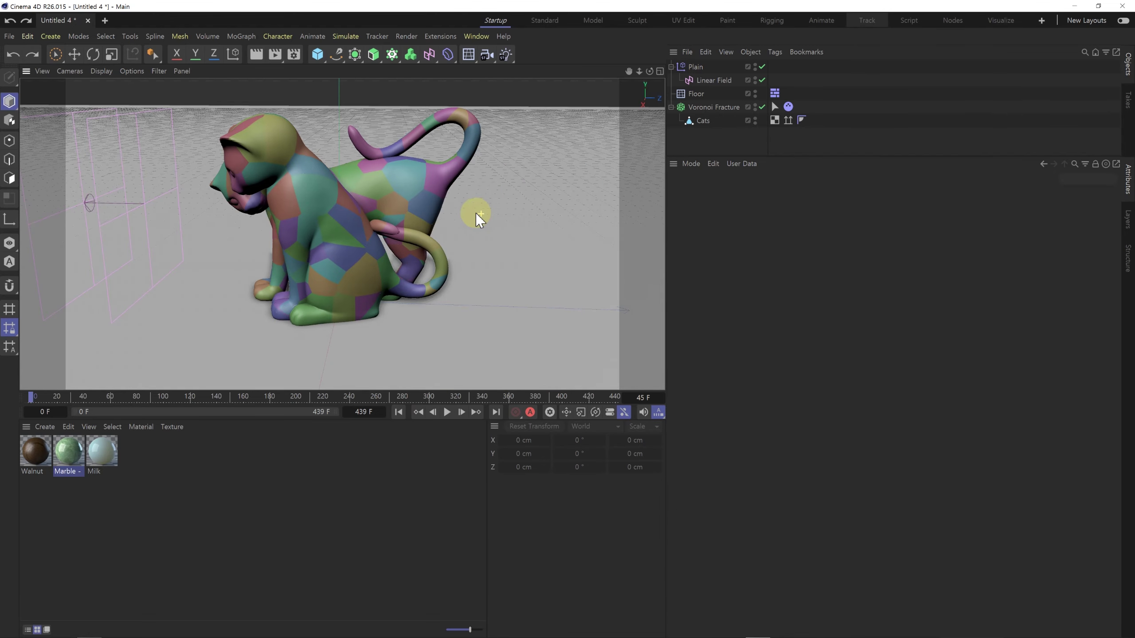
Turn off Colorize Fragments for the Voronoi Fracture.
alt+drag(360, 221, 365, 222)
click(734, 107)
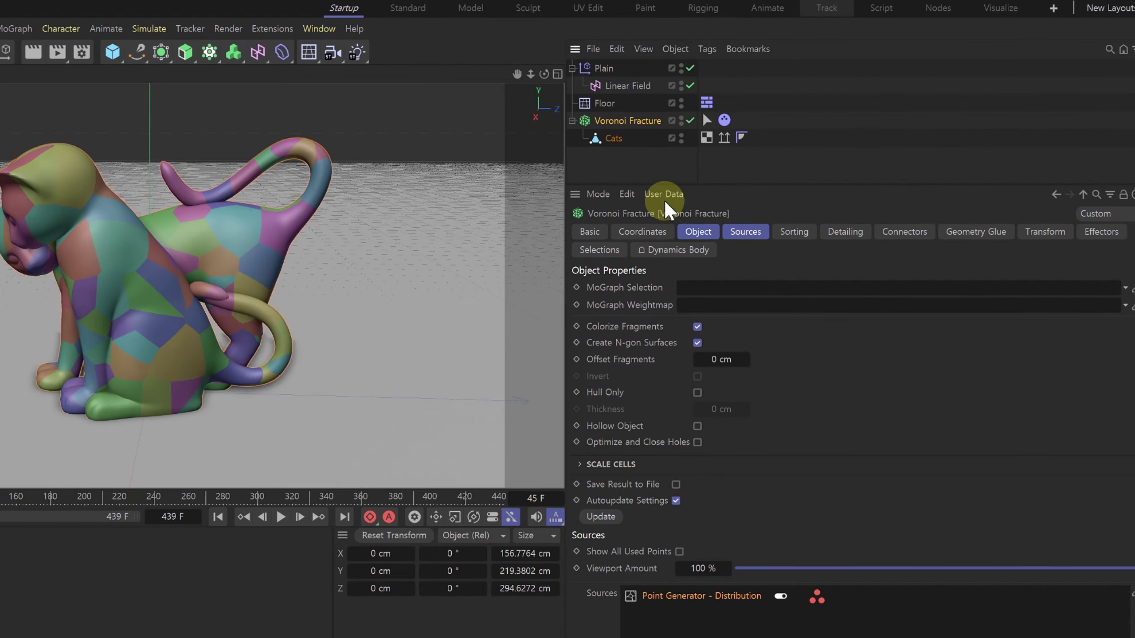
click(767, 192)
click(697, 328)
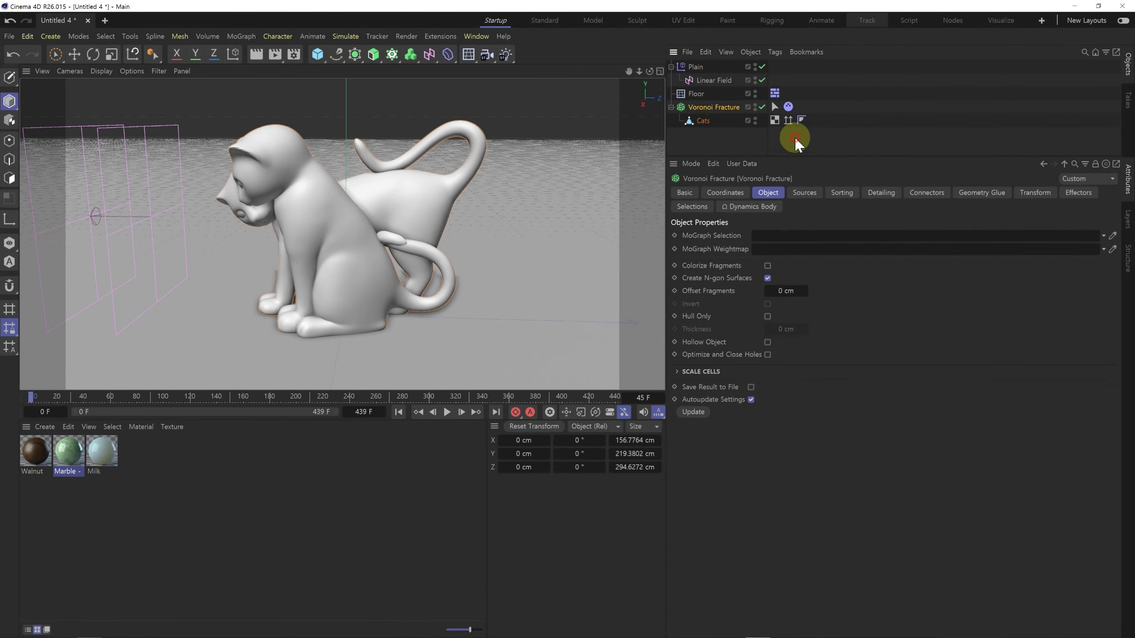
Apply the Marble material to the Voronoi Fracture and the Walnut material to the Floor.
click(732, 153)
drag(73, 457, 801, 107)
drag(36, 449, 190, 342)
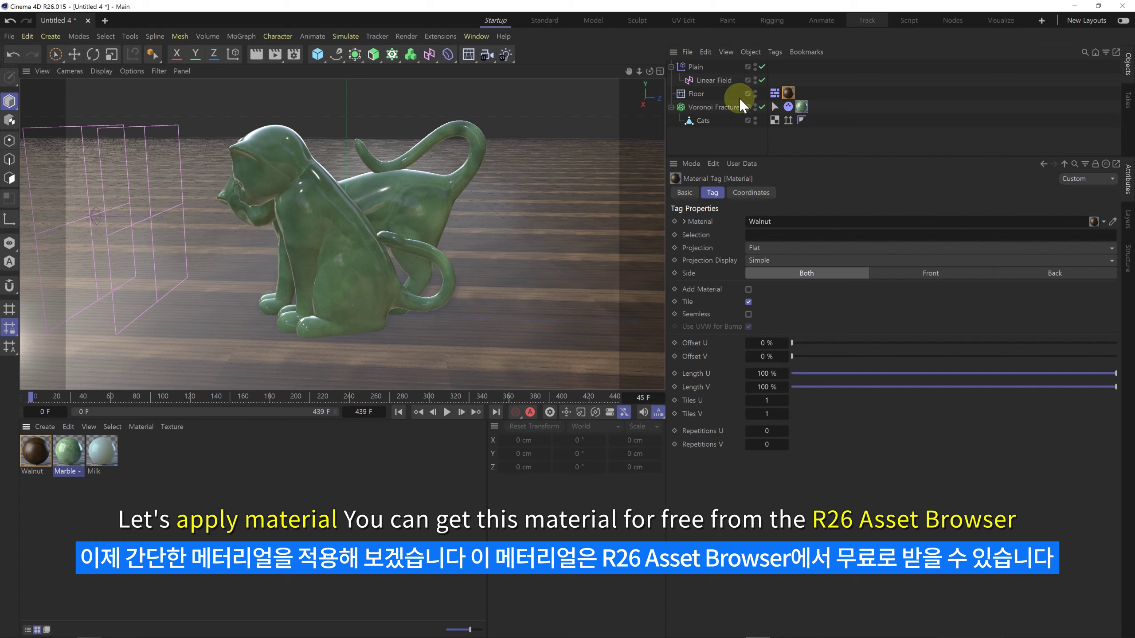
Browse the Asset Browser's material categories, including Ceramic, Effects, Glossy, Jewellery and Glass, and close it.
click(476, 36)
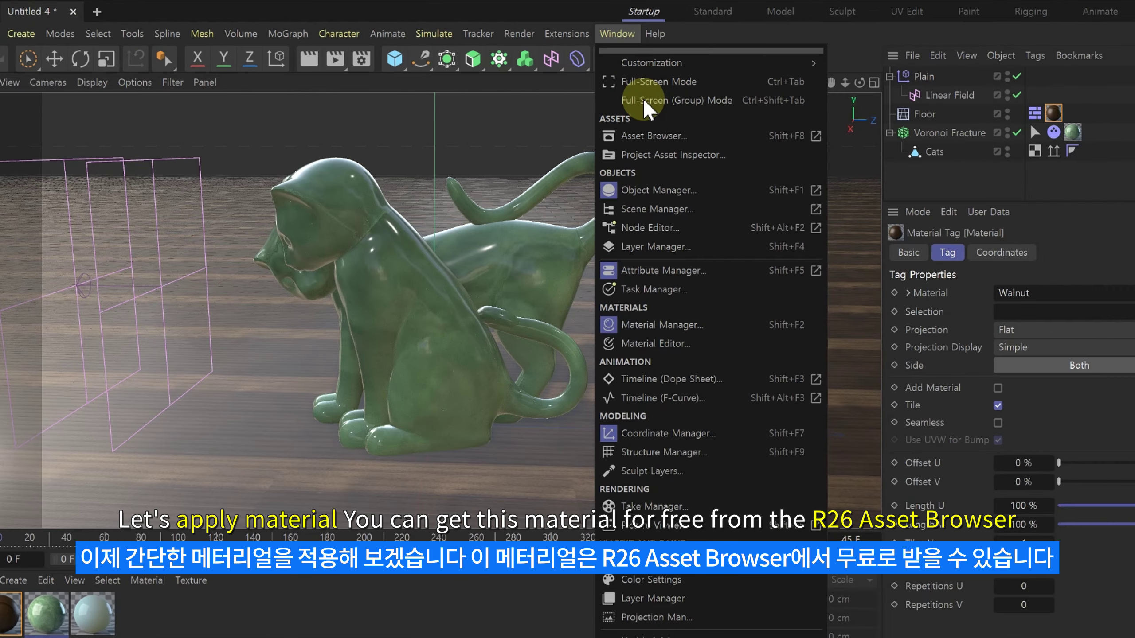
click(654, 136)
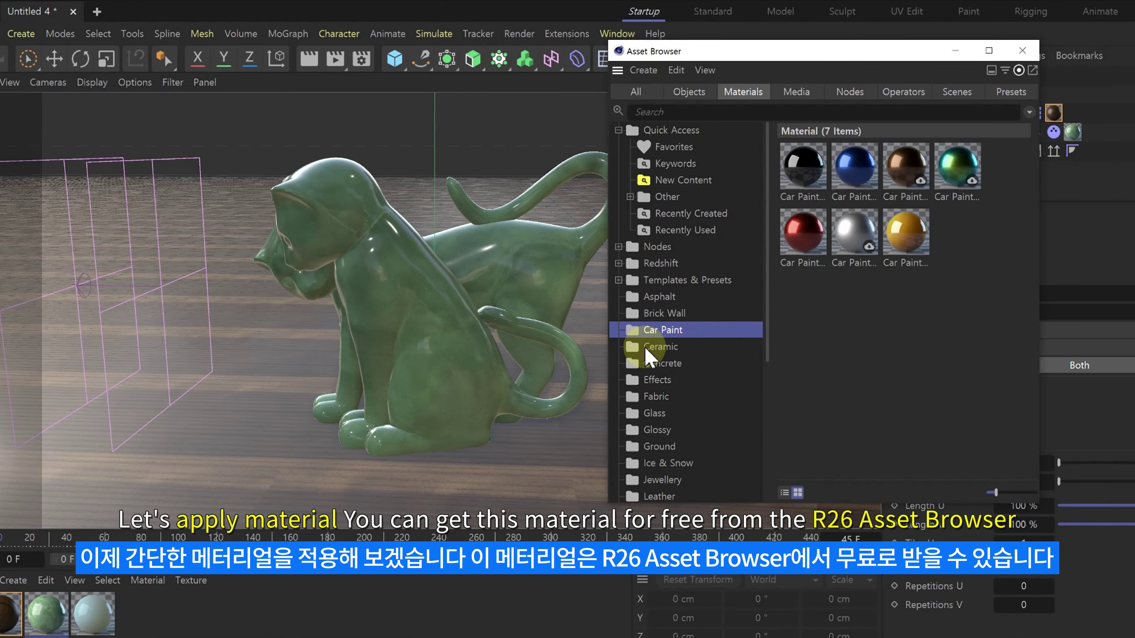
click(646, 348)
click(657, 380)
click(656, 430)
click(657, 446)
click(657, 481)
click(656, 413)
click(657, 380)
click(657, 347)
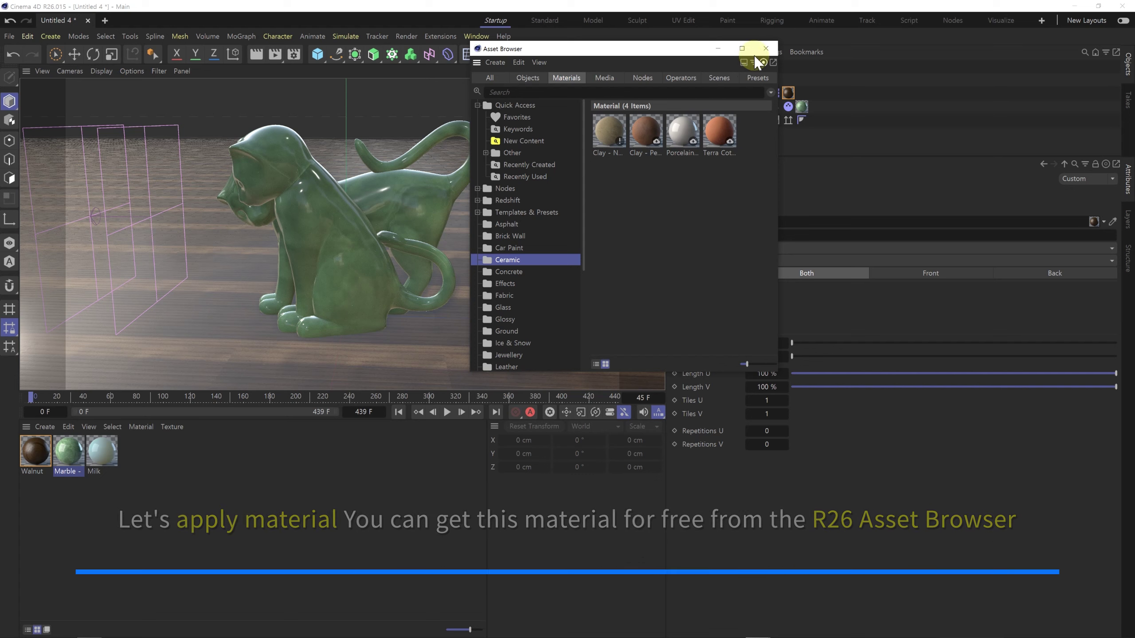
click(765, 48)
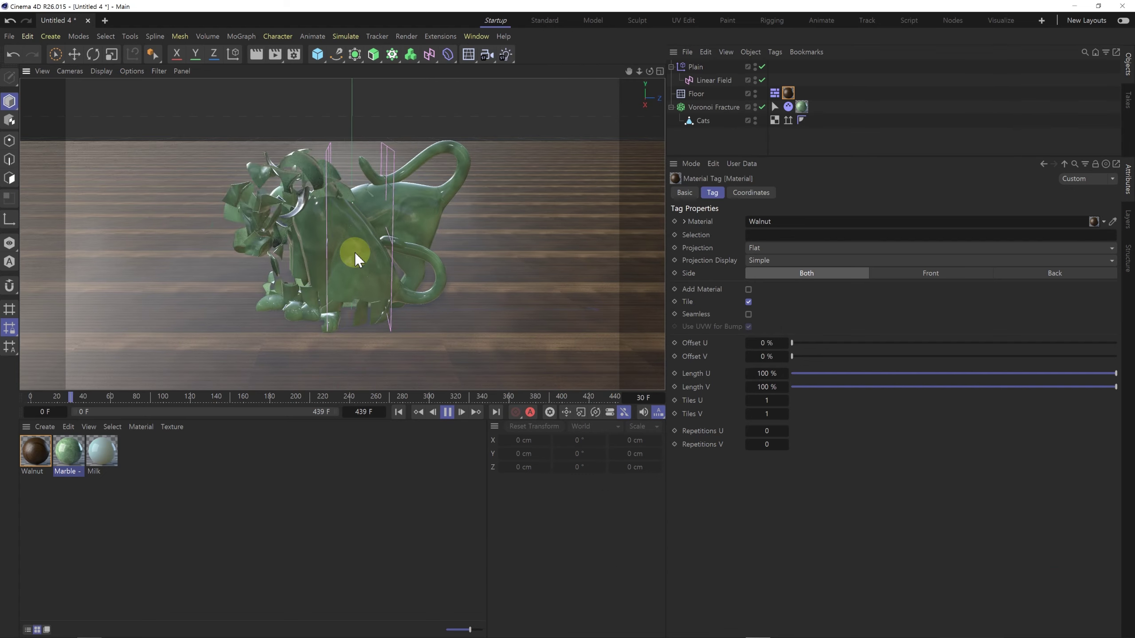
Replay the simulation with materials, pause at frame 61 to examine the marble shards, and rewind to frame 0.
click(401, 413)
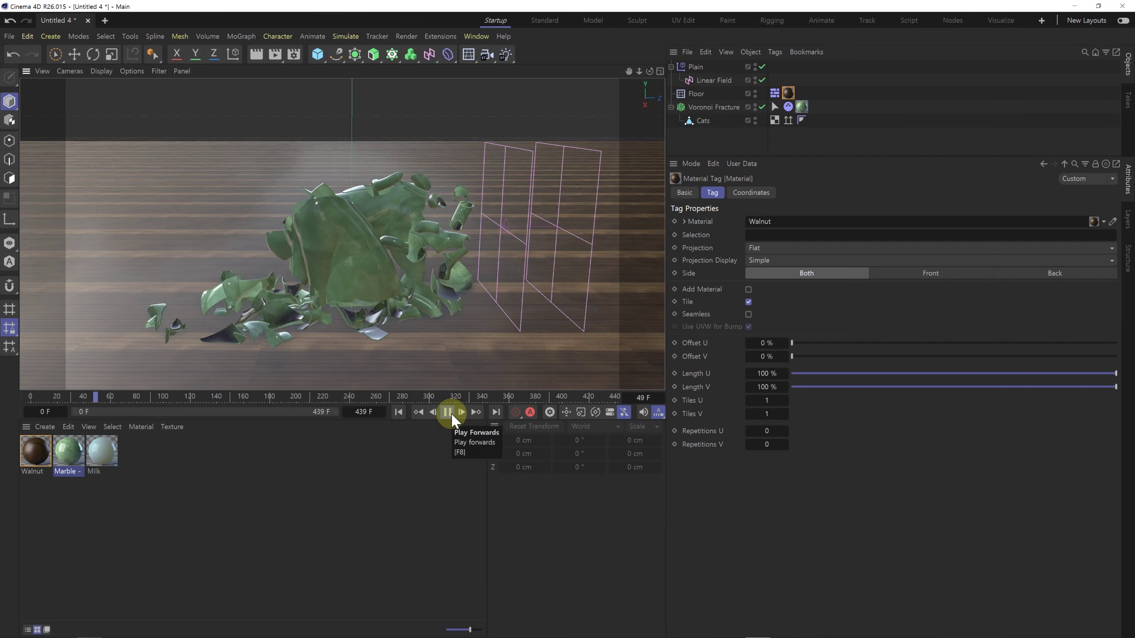
click(448, 413)
alt+drag(347, 272, 294, 254)
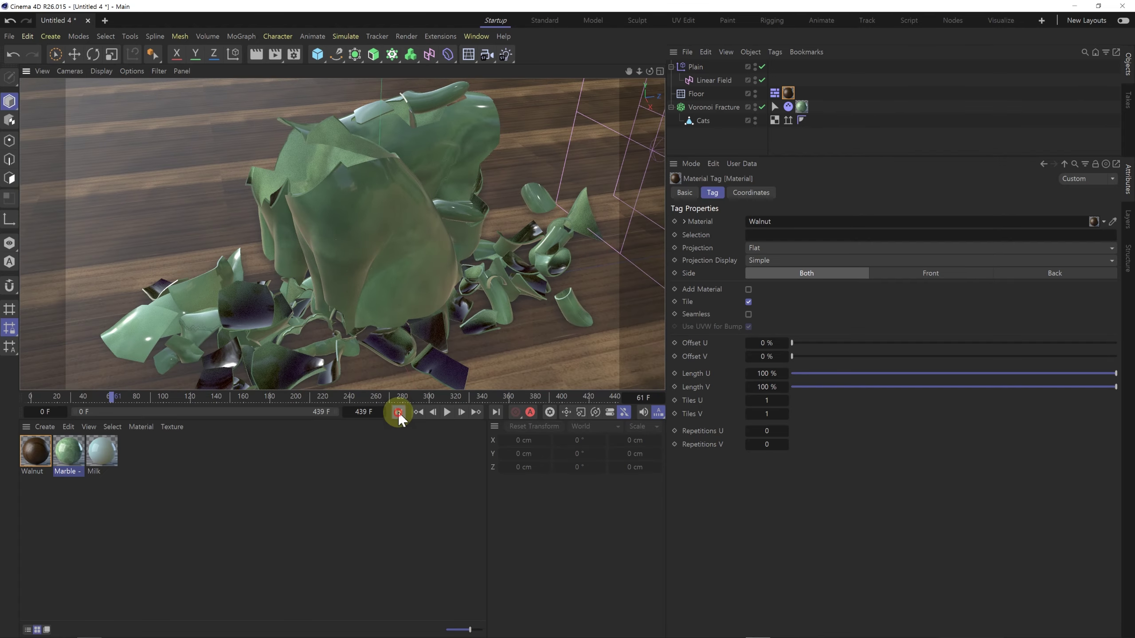
click(397, 411)
Repaint the MoGraph Selection to leave out the tail and rear body fragments, and play the simulation to check the break.
alt+drag(418, 235, 359, 187)
click(727, 106)
double_click(776, 108)
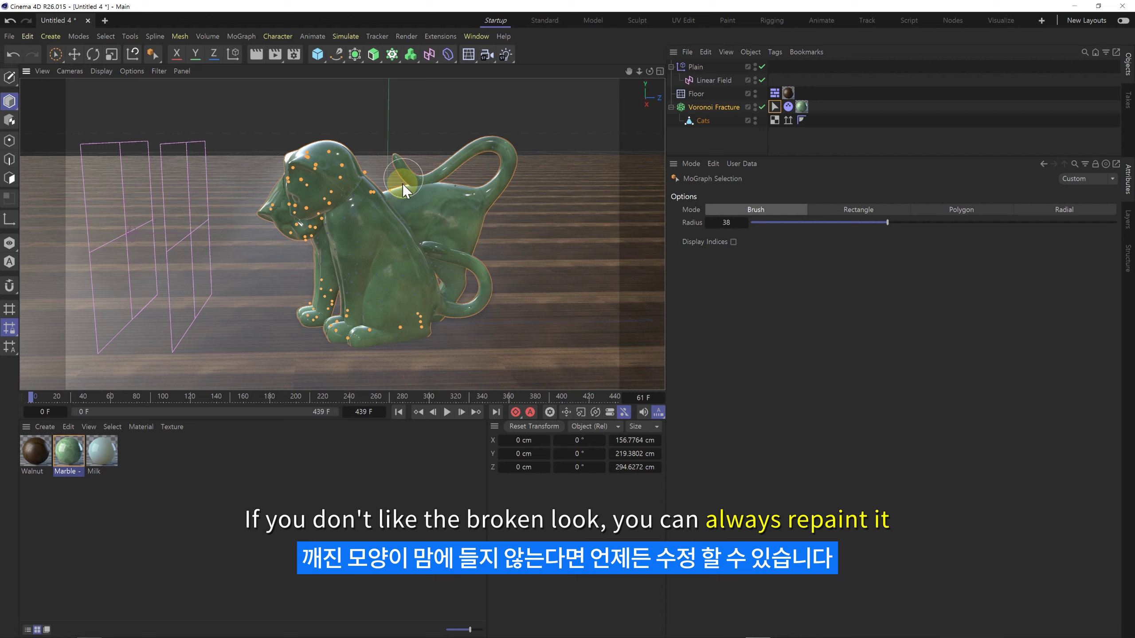
click(448, 414)
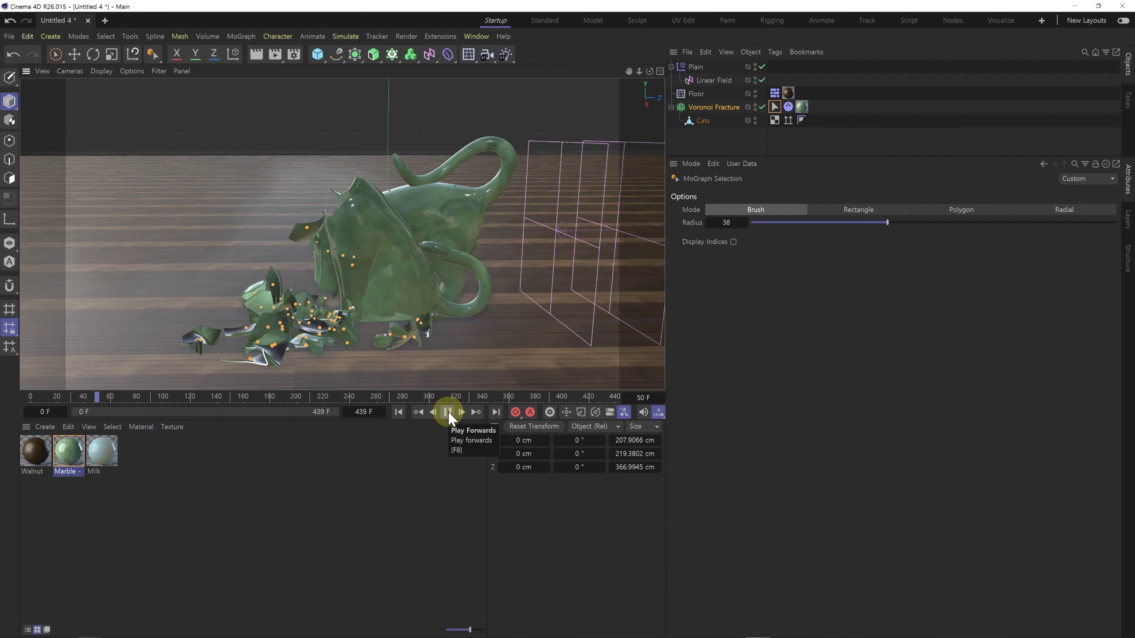
click(776, 143)
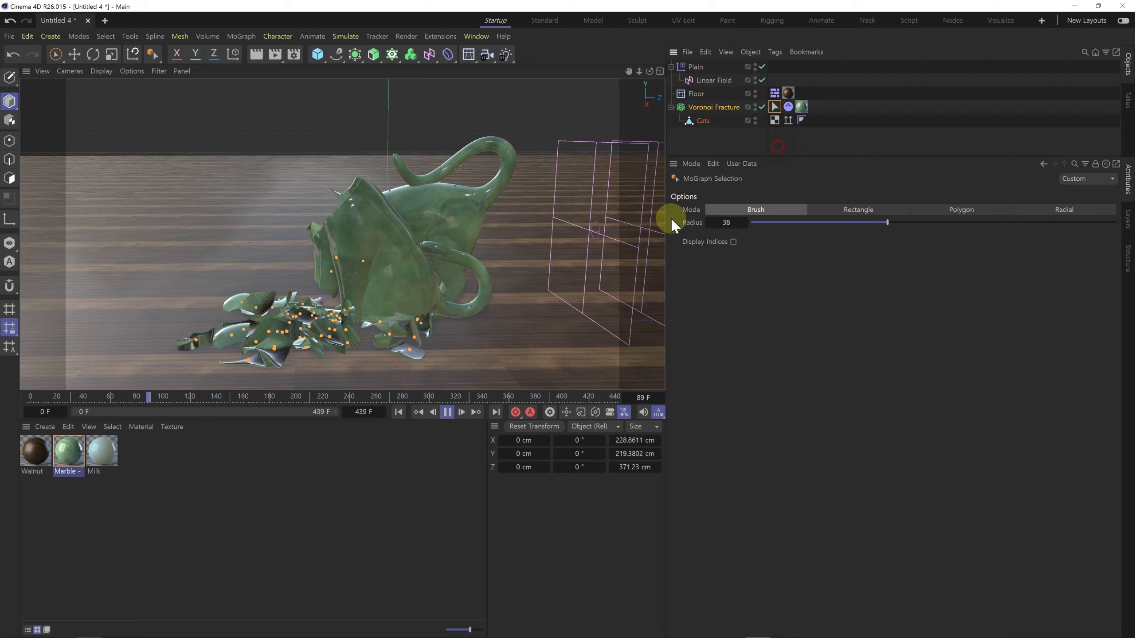
Replay the simulation, pause at frame 75, and examine the broken edges and hollow interior of the shattered cat heads up close.
click(402, 413)
click(450, 412)
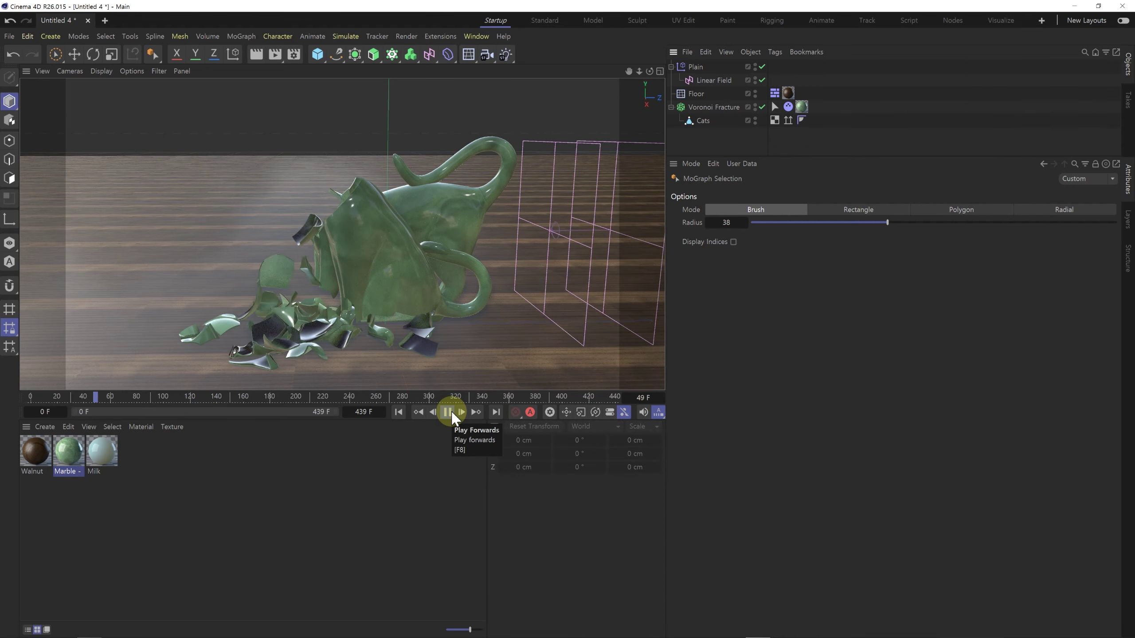
click(453, 414)
alt+right_drag(315, 211, 349, 210)
alt+drag(376, 207, 409, 216)
alt+right_drag(373, 196, 397, 189)
alt+drag(397, 190, 455, 200)
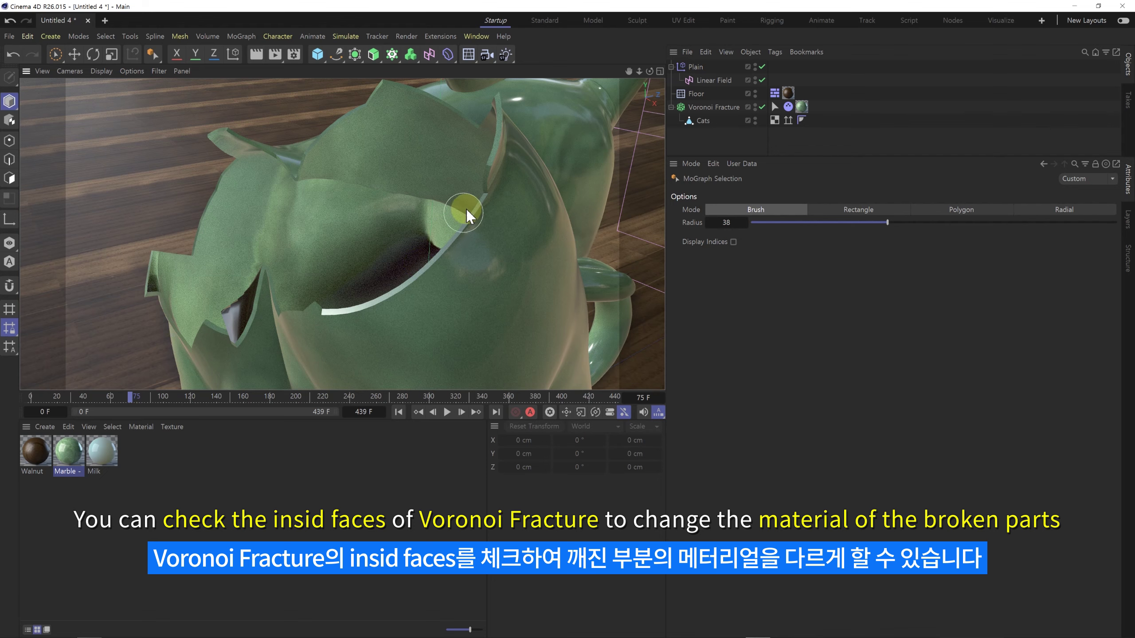
Enable the Inside Faces selection on the Voronoi Fracture object to generate its selection tag.
click(718, 107)
click(692, 207)
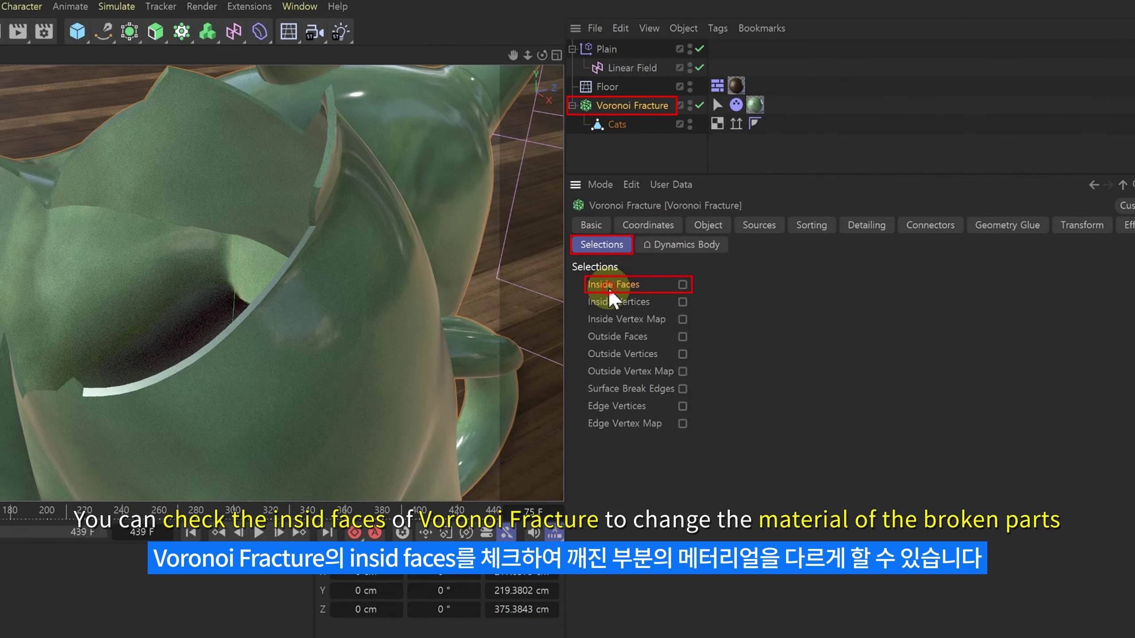
click(682, 284)
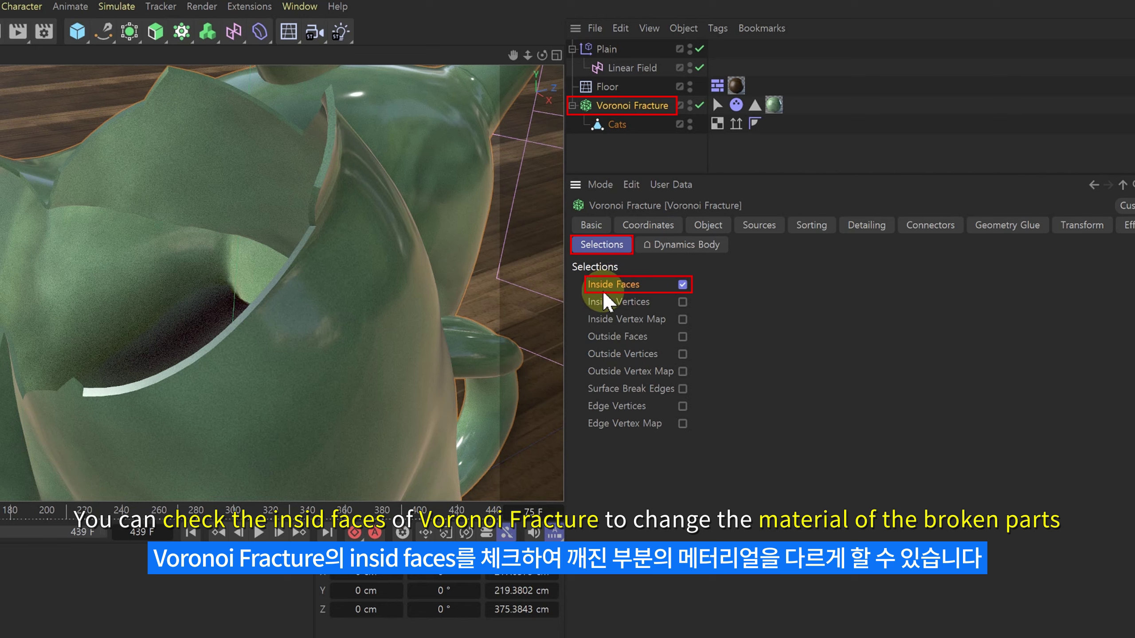
click(754, 106)
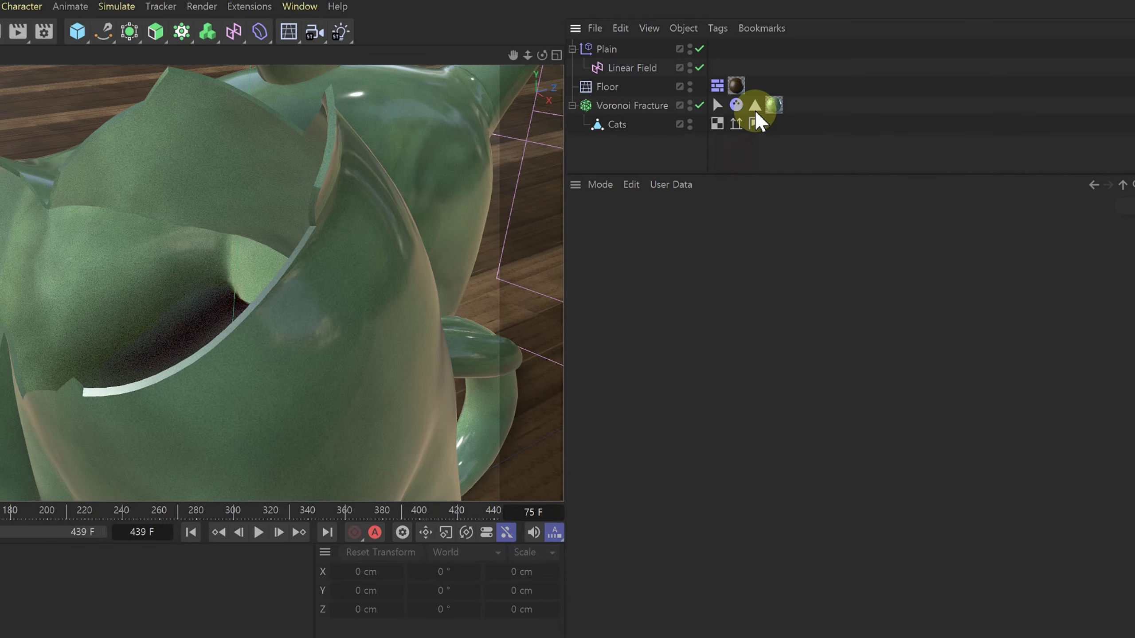
click(749, 145)
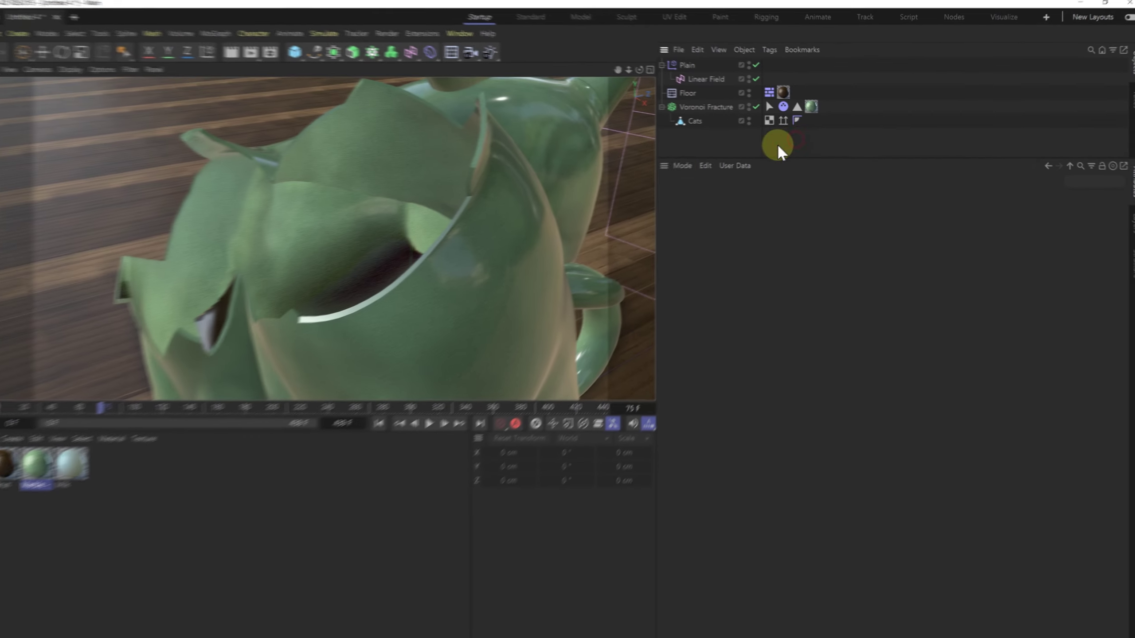
Apply the Milk material to the Voronoi Fracture and restrict it to the Inside Faces selection.
drag(110, 444, 707, 106)
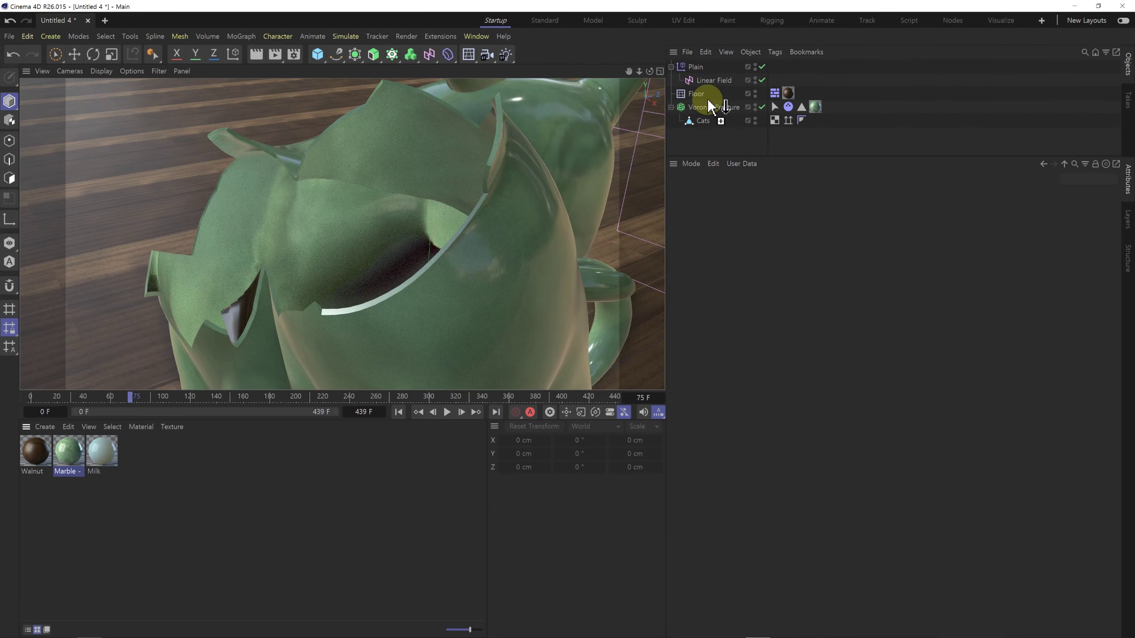
drag(801, 107, 788, 191)
drag(737, 223, 716, 286)
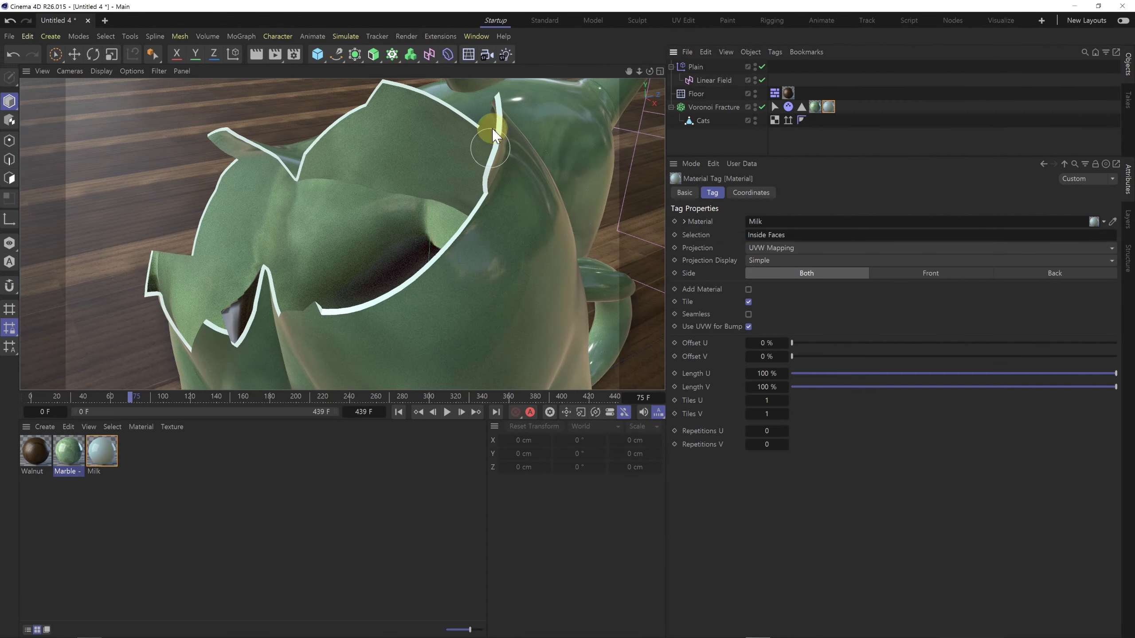
Rewind and replay the simulation to check the Milk material on the broken edges, pausing at frame 67.
click(399, 412)
scroll(400, 220, down, 5)
alt+drag(414, 220, 359, 206)
click(440, 412)
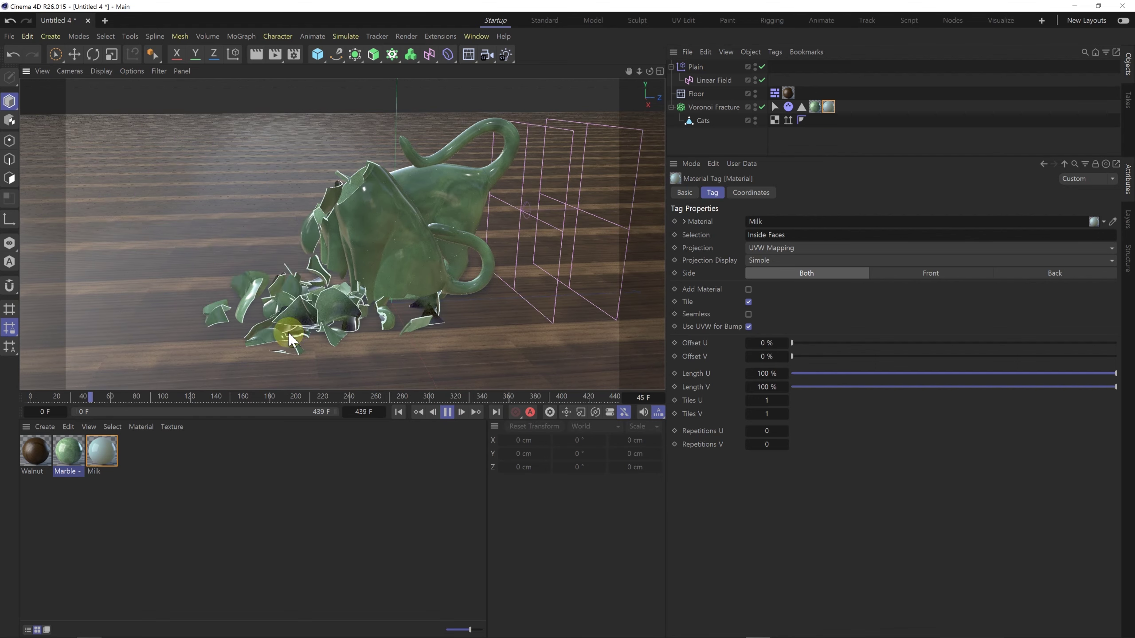
click(447, 412)
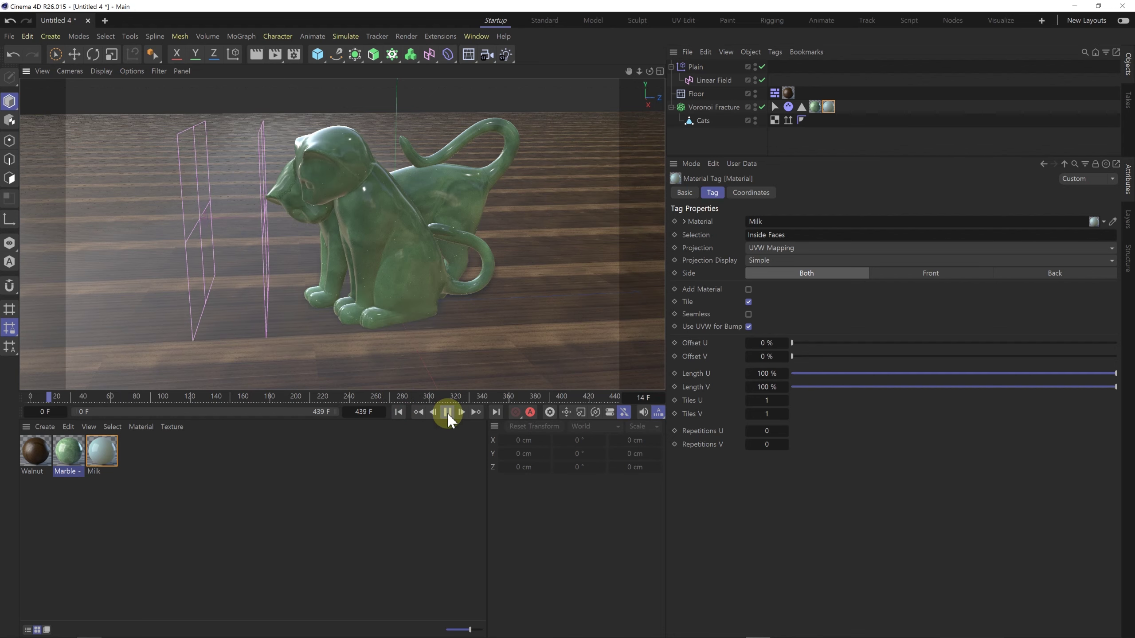
click(419, 413)
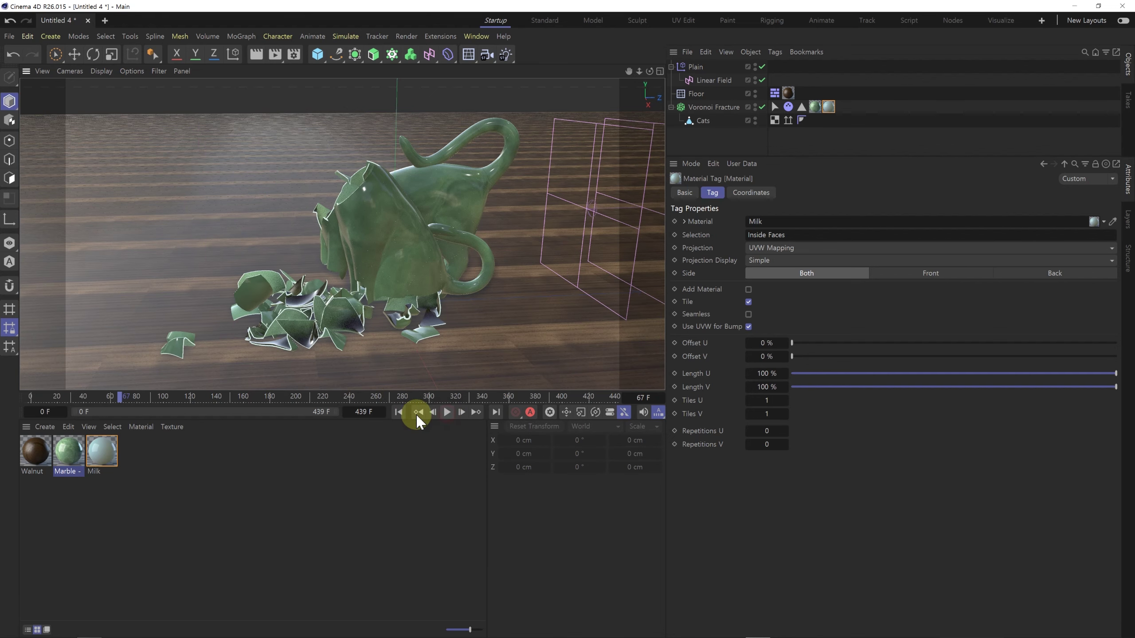
alt+drag(399, 366, 358, 233)
Set the Plain effector's Z position to 59 cm and replay the simulation to check the flying motion of the fragments.
click(697, 69)
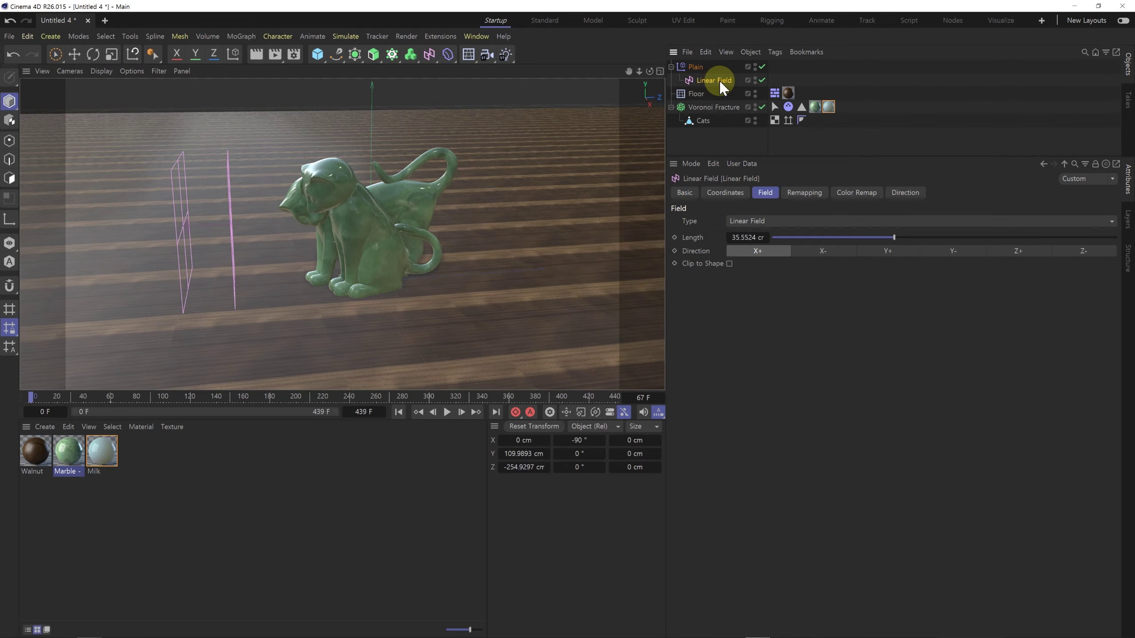
click(797, 193)
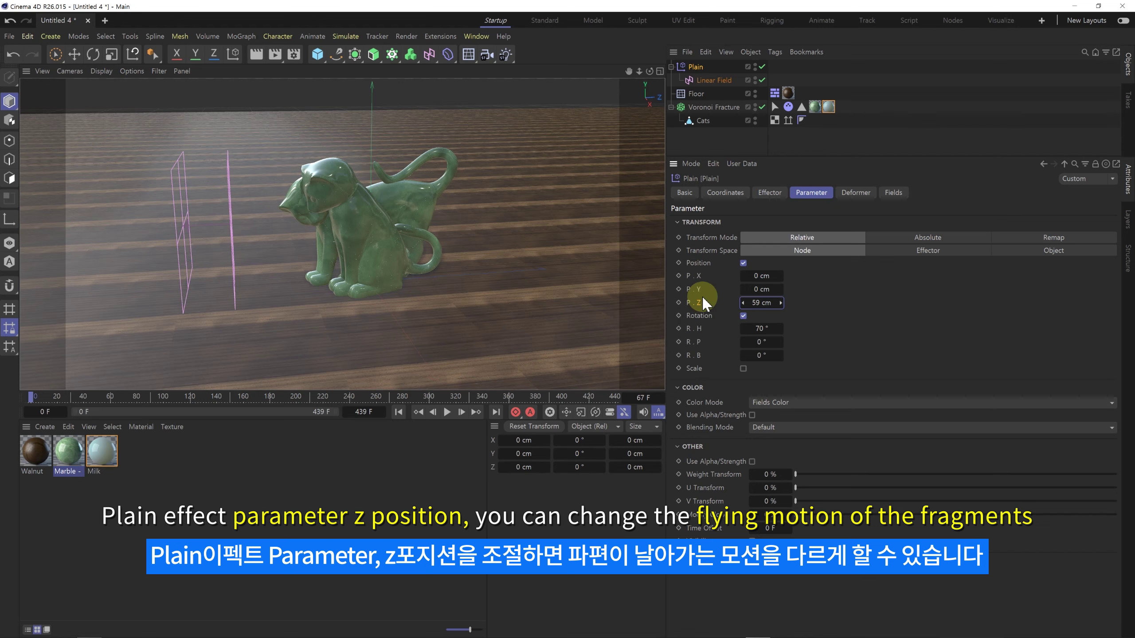
mouse_move(475, 236)
alt+mouse_down()
mouse_move(392, 259)
mouse_move(387, 300)
alt+mouse_up()
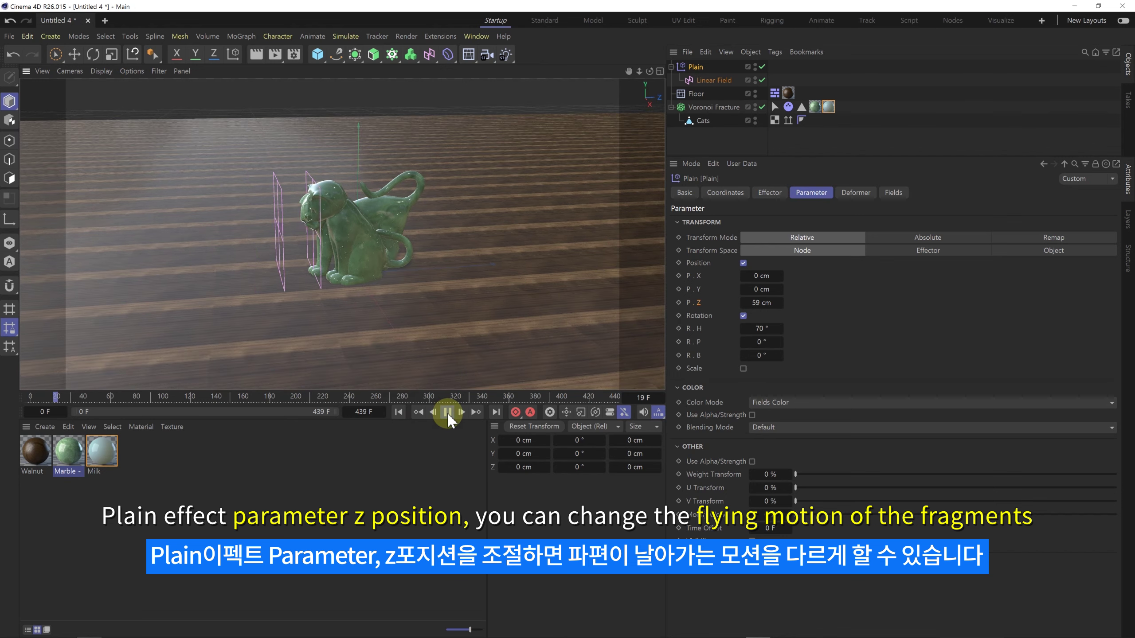
click(398, 412)
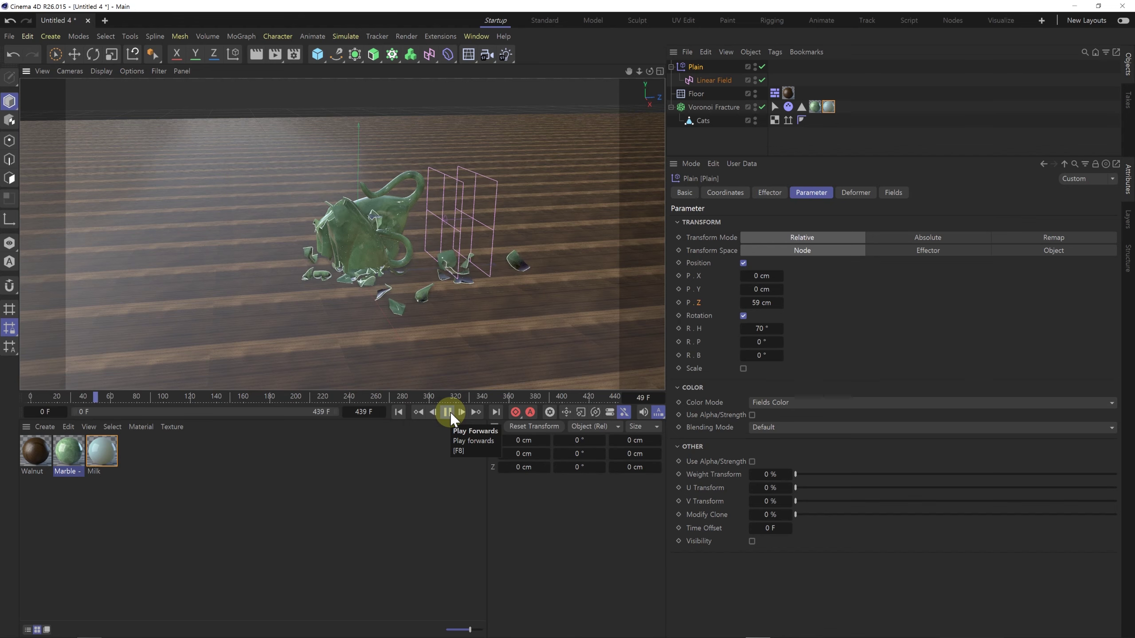
click(451, 413)
click(398, 412)
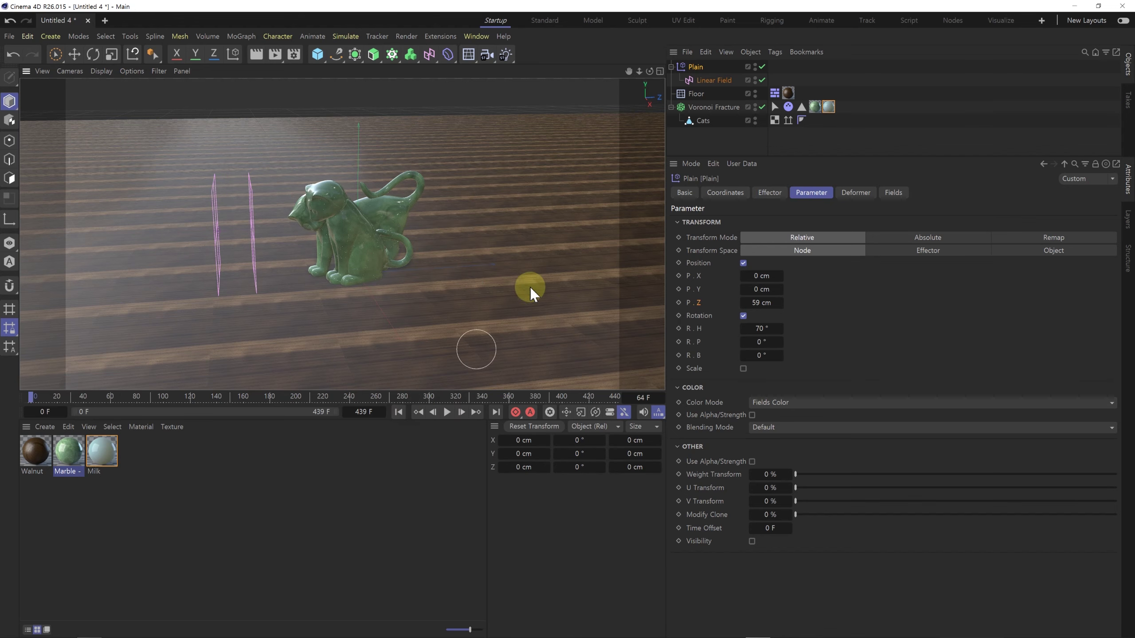
Reopen the Voronoi Fracture's MoGraph Selection and repaint it over the cats' heads, paws and tails.
scroll(436, 239, up, 2)
scroll(398, 248, up, 2)
alt+middle_drag(399, 248, 421, 251)
scroll(422, 251, up, 1)
click(734, 110)
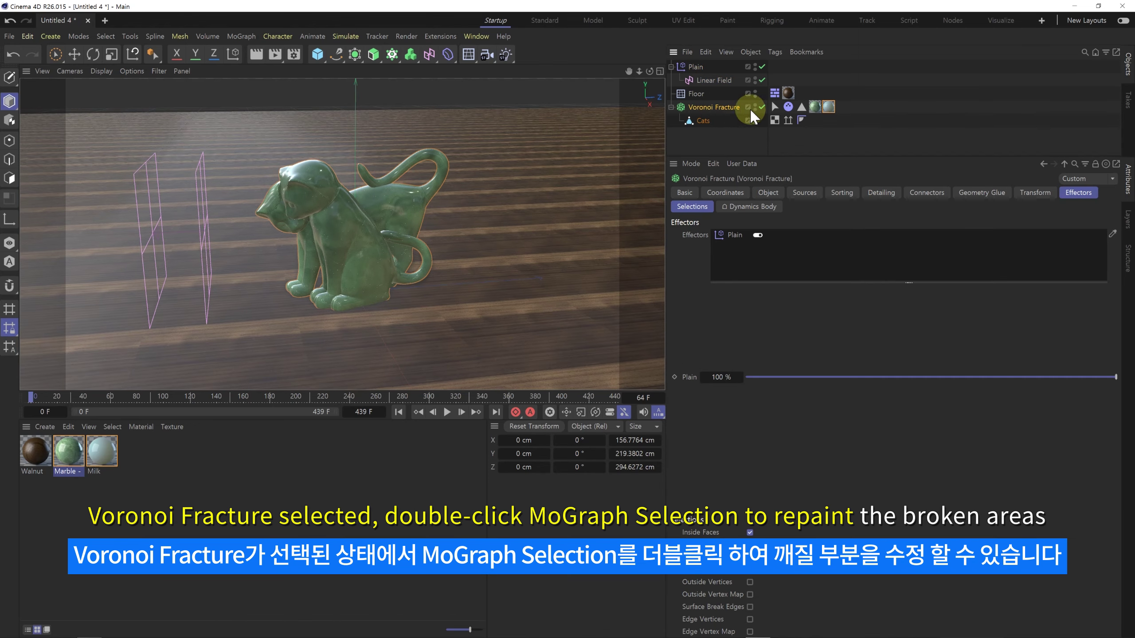
double_click(775, 108)
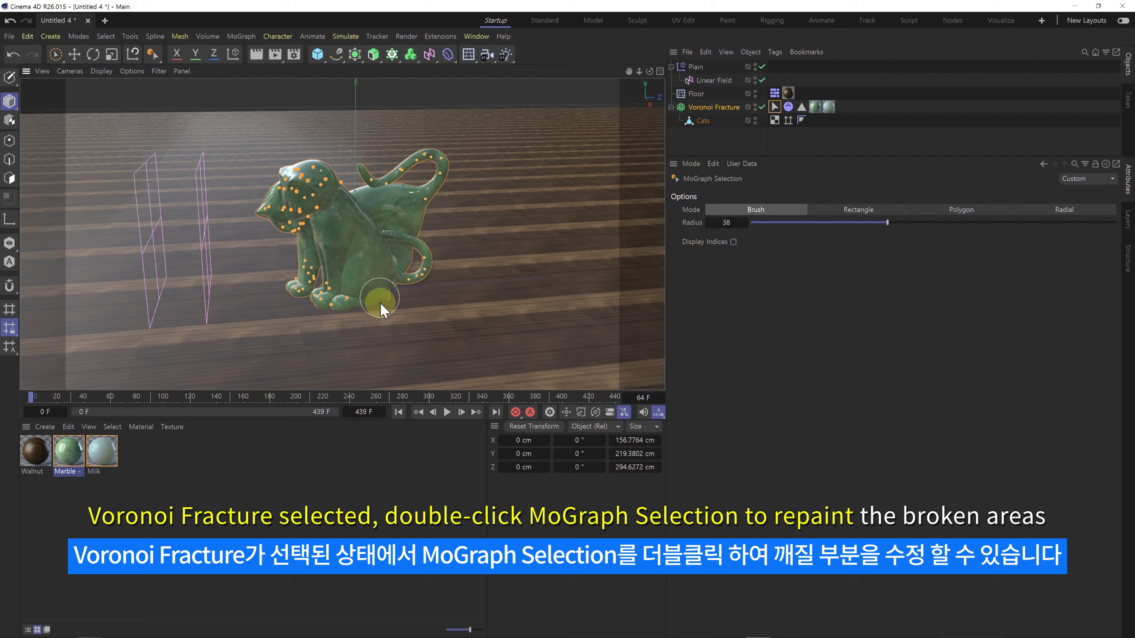
Play the simulation several times with the repainted areas to check how the heads, paws and tails break, pausing at frame 68.
click(447, 413)
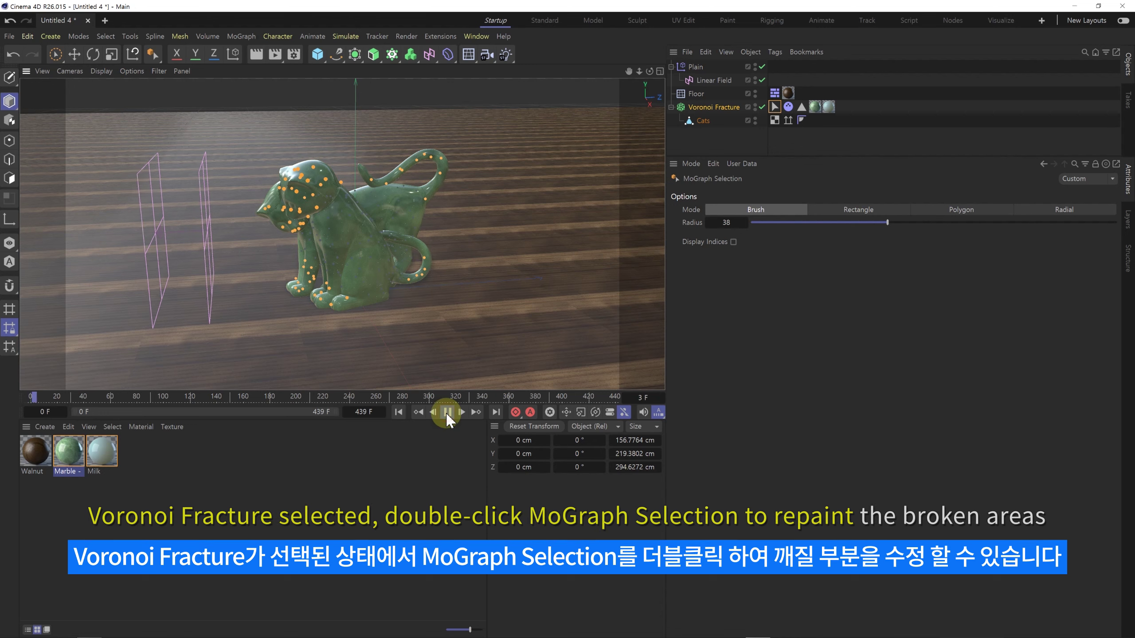
click(733, 144)
scroll(485, 242, down, 4)
alt+middle_drag(461, 252, 401, 243)
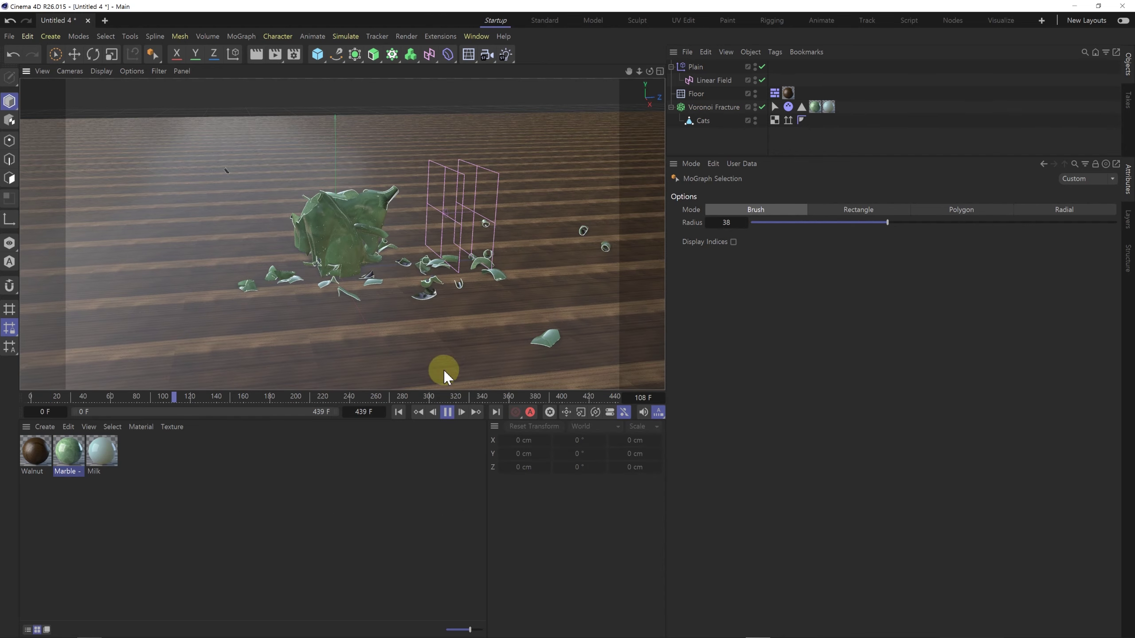
click(401, 411)
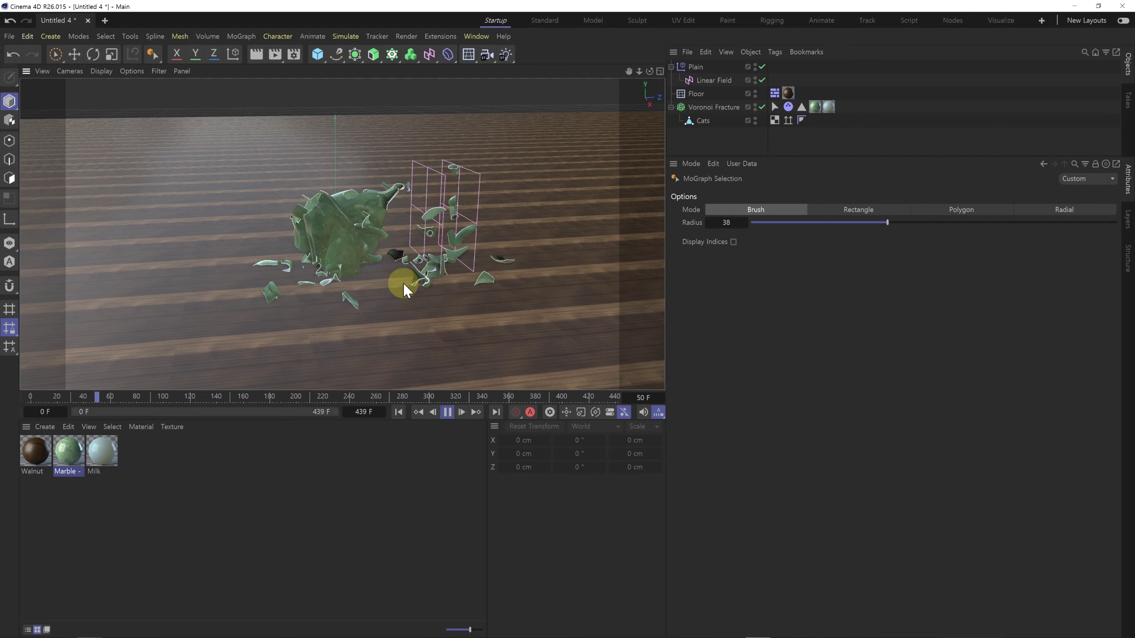
click(398, 412)
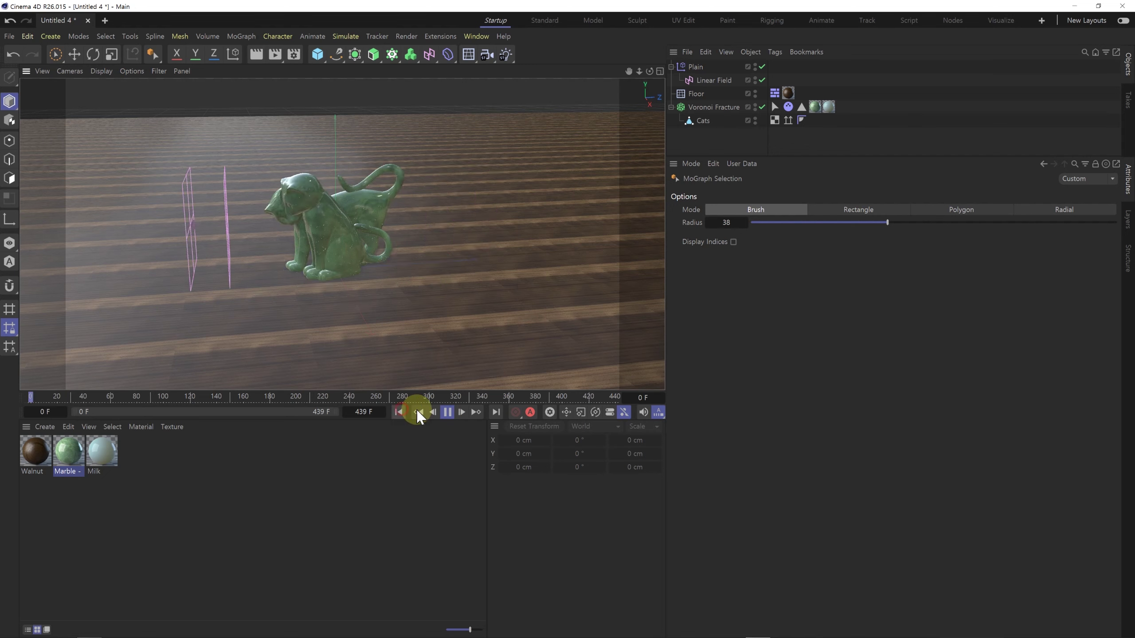
click(447, 412)
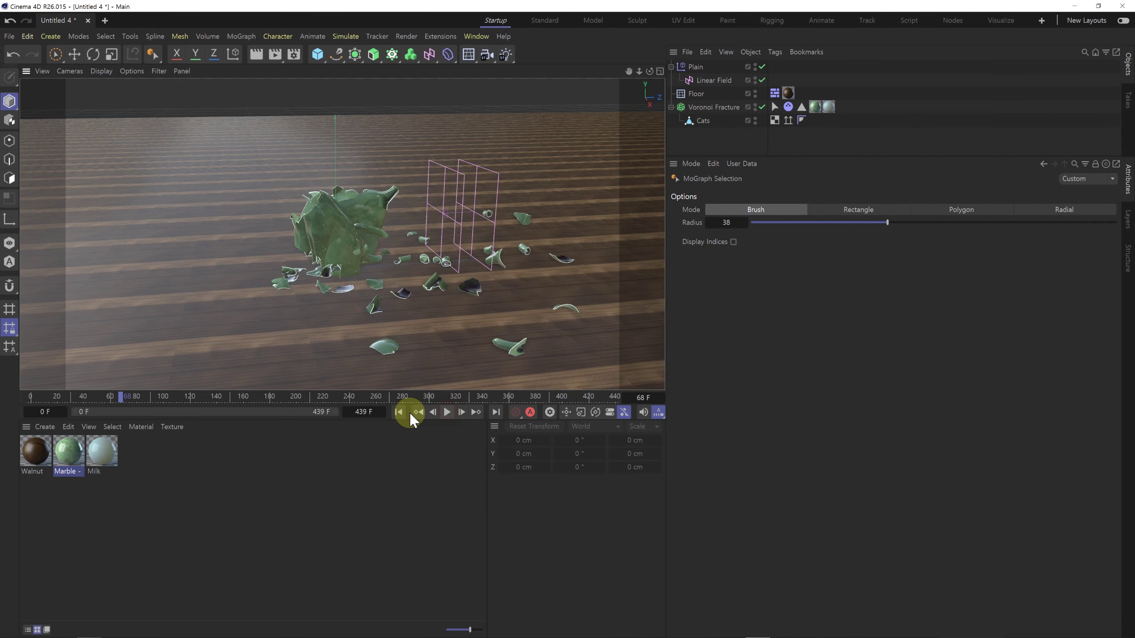
Refine the MoGraph Selection by subtracting some head fragments while keeping the paws and tails painted.
alt+right_drag(350, 227, 390, 229)
alt+middle_drag(390, 229, 429, 235)
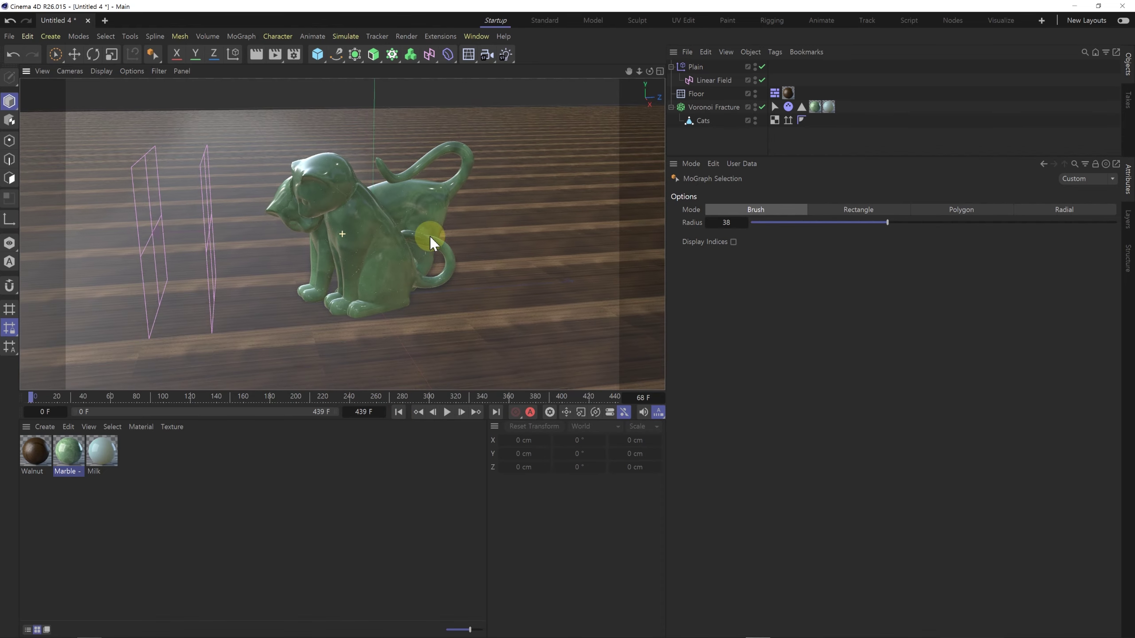
click(737, 107)
click(775, 107)
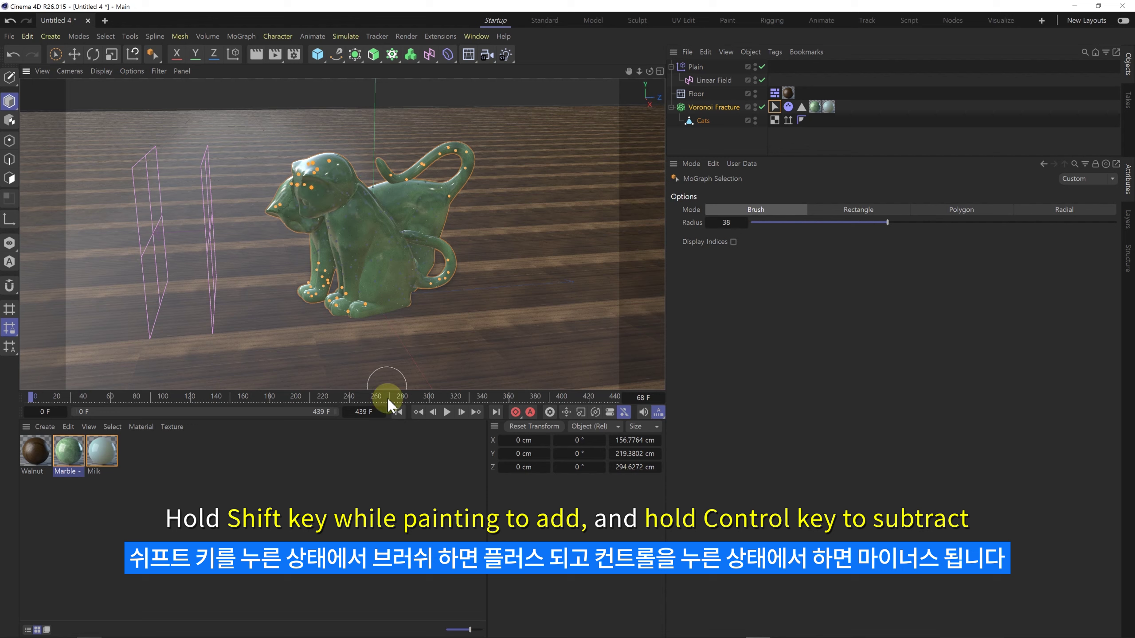
Replay the simulation to check the partially broken heads, clear the object selection, and rewind to frame 0.
click(447, 412)
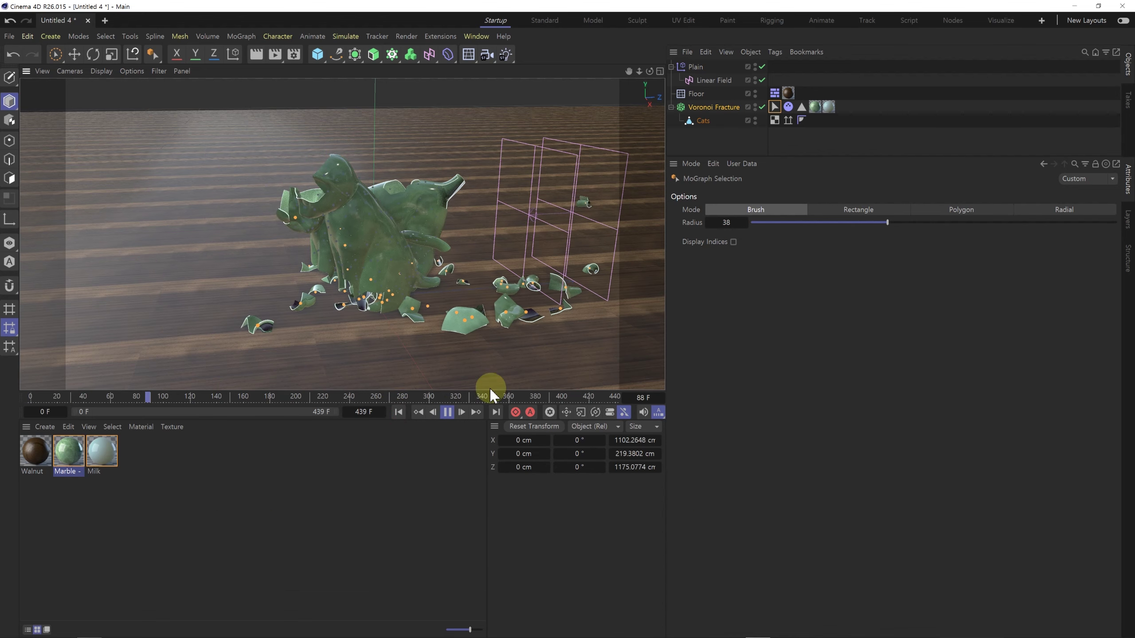
click(398, 412)
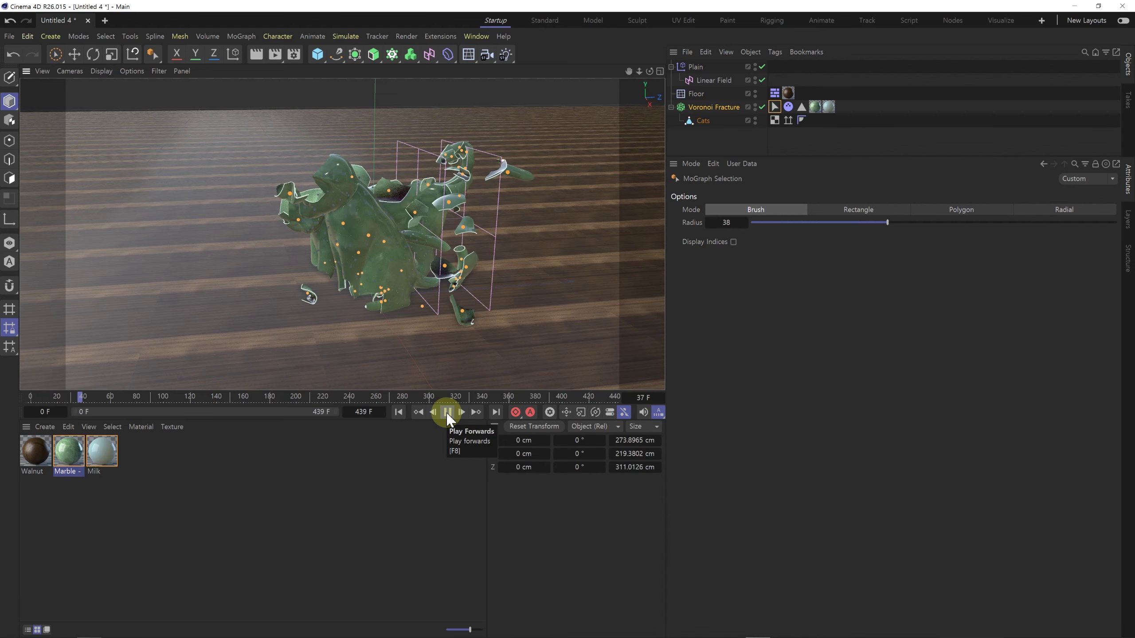
click(698, 144)
click(397, 414)
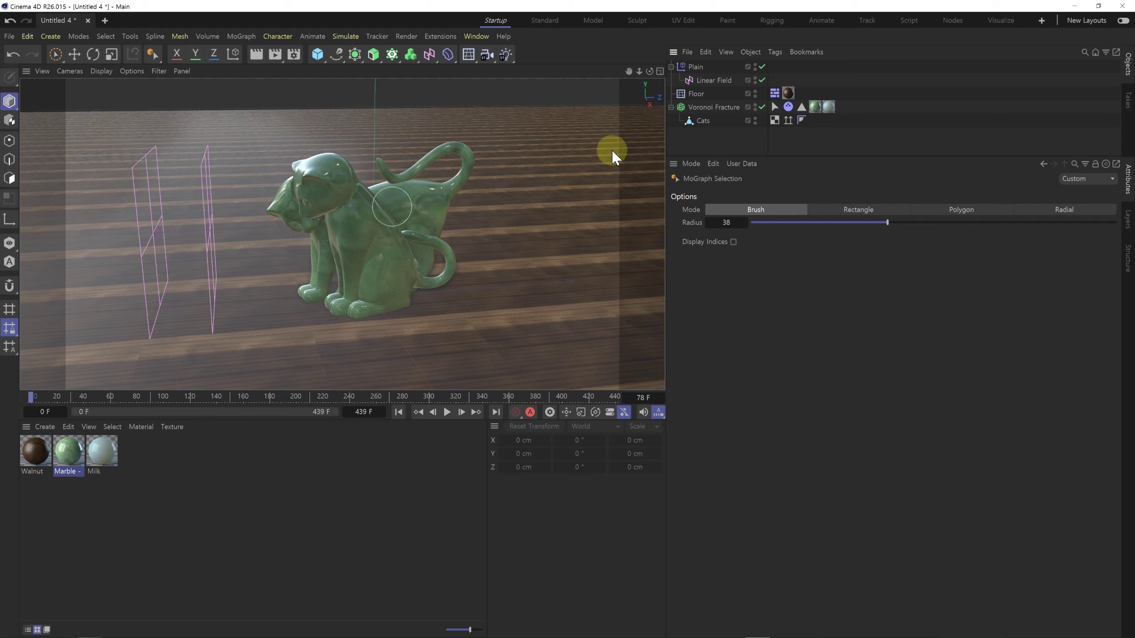
Repaint the Voronoi Fracture's MoGraph Selection with brush strokes from the cats' faces down toward the lower tail.
click(720, 108)
click(775, 108)
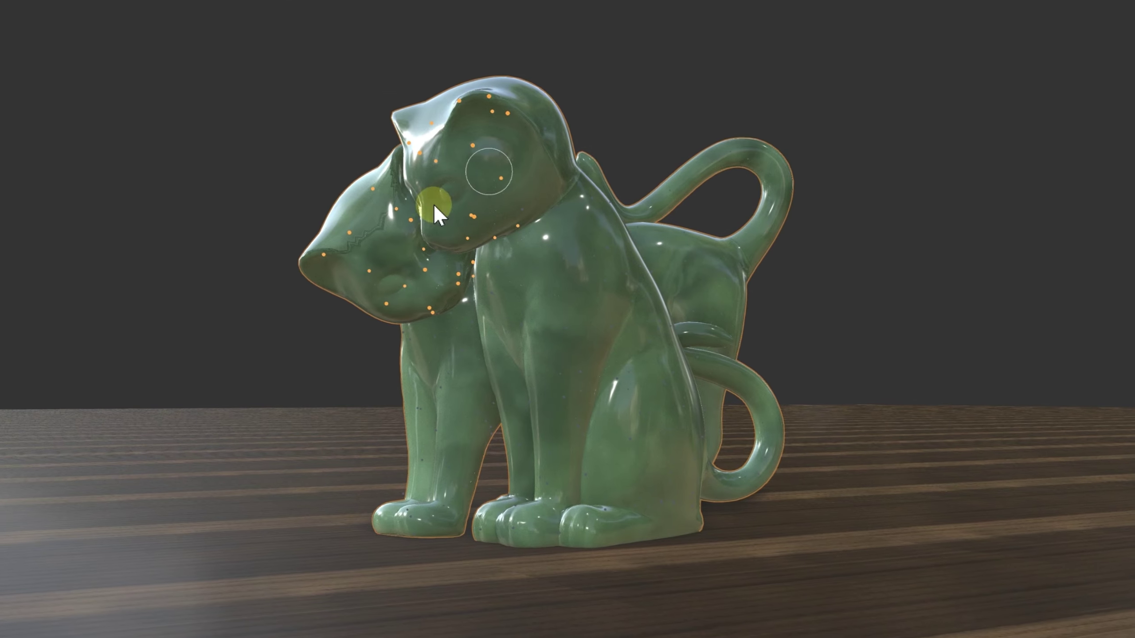
mouse_move(432, 203)
mouse_down()
mouse_move(656, 142)
mouse_move(587, 499)
mouse_move(754, 475)
mouse_up()
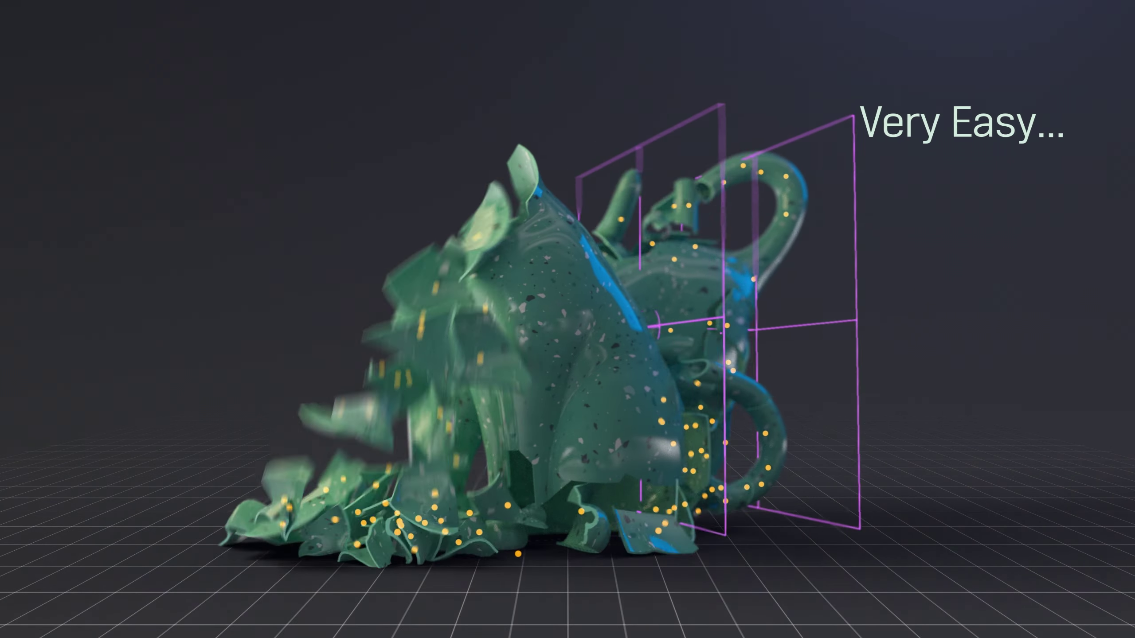